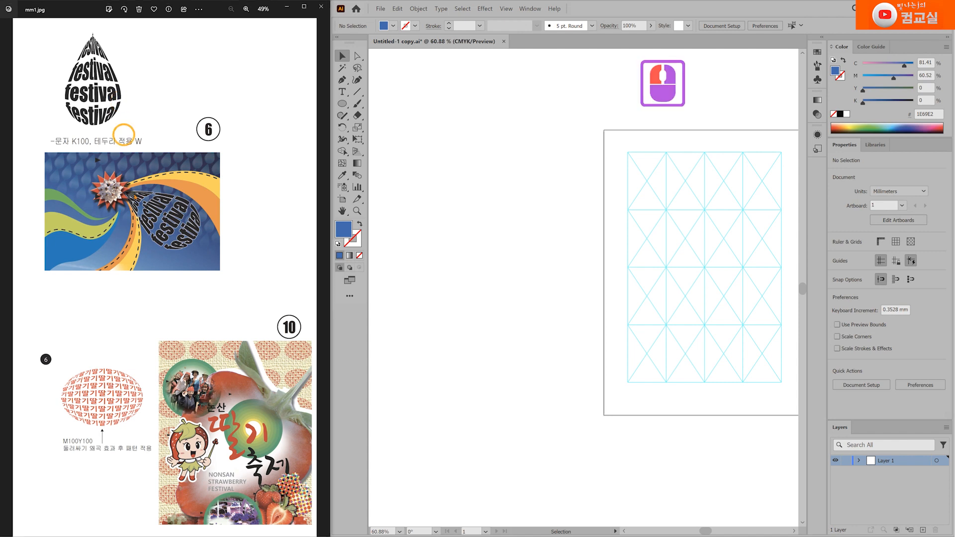
Step: Examine the teardrop-shaped "festival" lettering in the reference image and how it is used in the artwork
{"action": "double_click", "coordinate": [141, 377]}
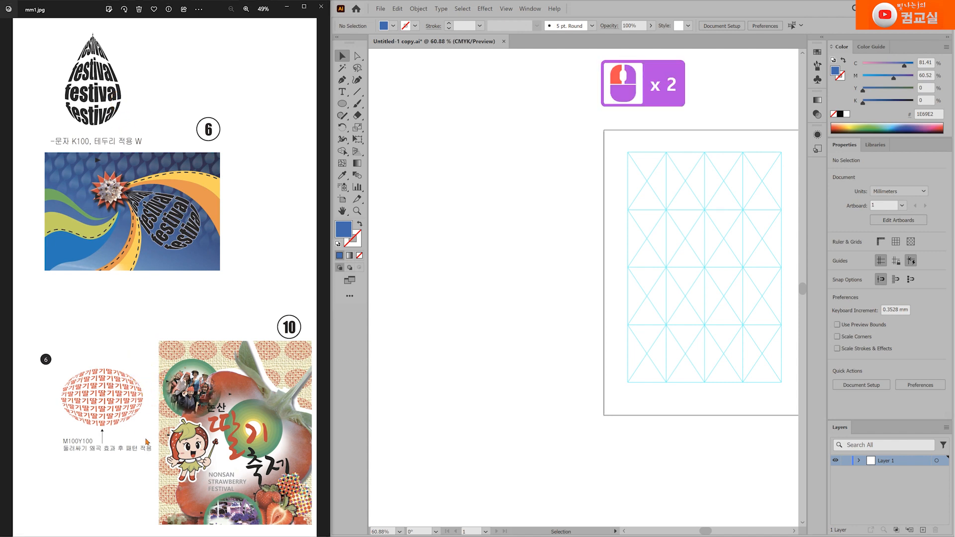
{"action": "left_click", "coordinate": [65, 453]}
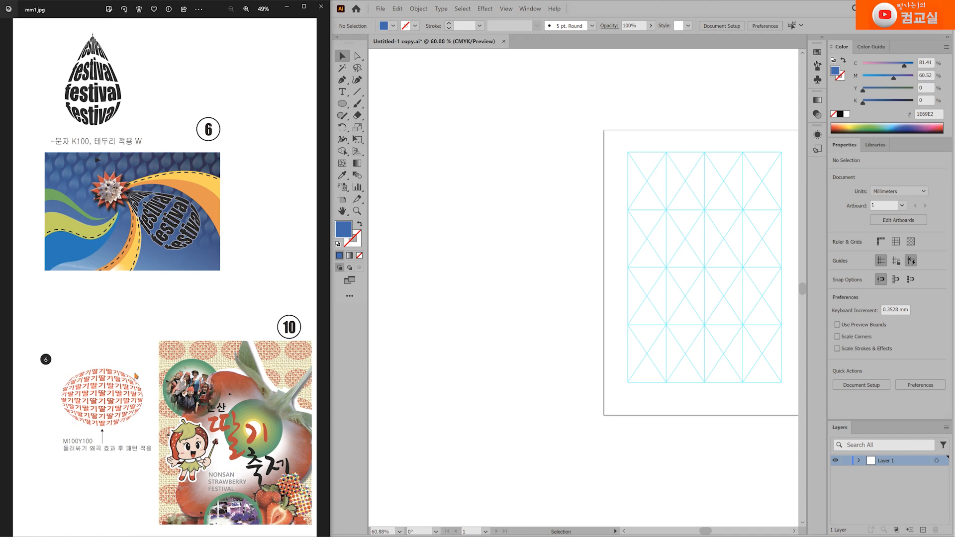
{"action": "left_click", "coordinate": [135, 412]}
{"action": "scroll", "coordinate": [144, 248], "scroll_direction": "up", "scroll_amount": 4}
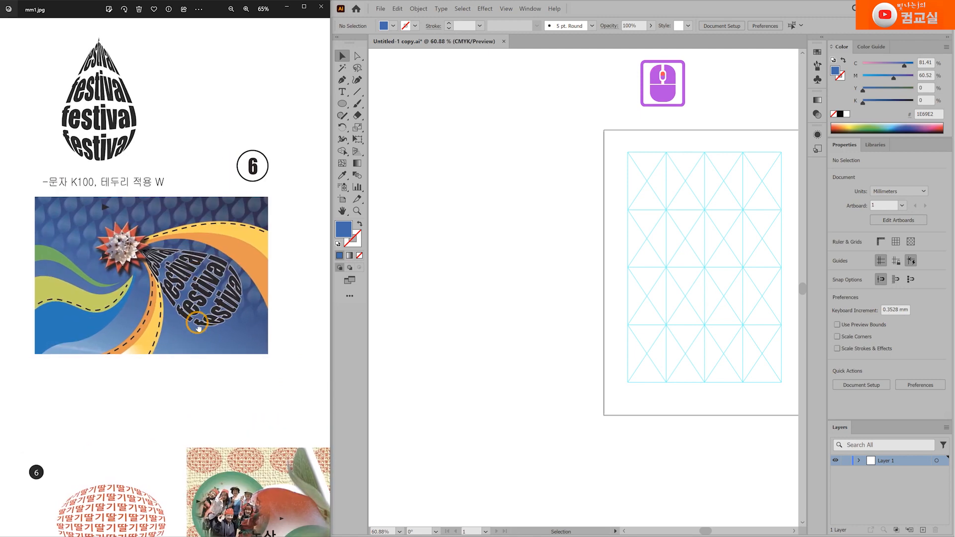
{"action": "scroll", "coordinate": [203, 335], "scroll_direction": "up", "scroll_amount": 2}
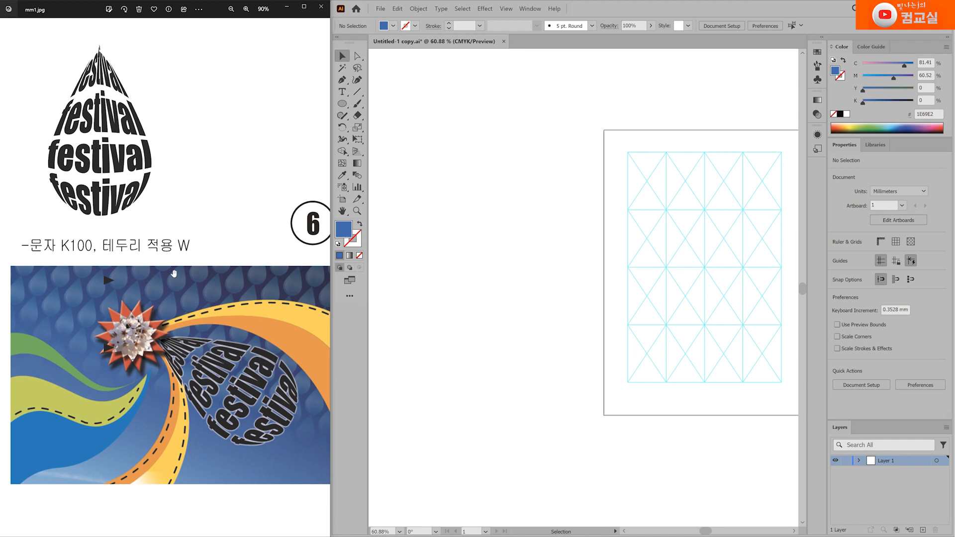
{"action": "left_click", "coordinate": [97, 153]}
{"action": "left_click", "coordinate": [222, 447]}
Step: Reset the fill and stroke to their defaults and change the guide color to Light Gray
{"action": "left_click", "coordinate": [339, 245]}
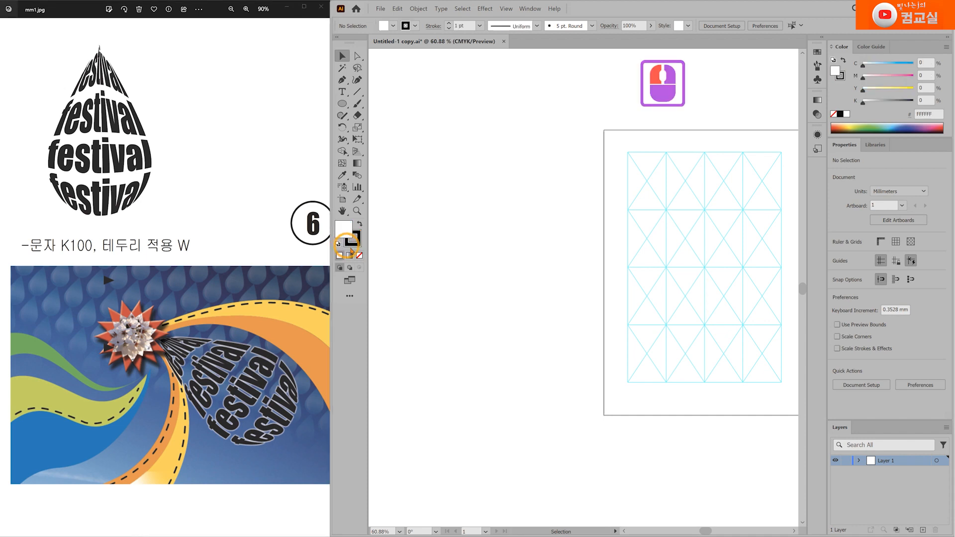
{"action": "left_click", "coordinate": [549, 295]}
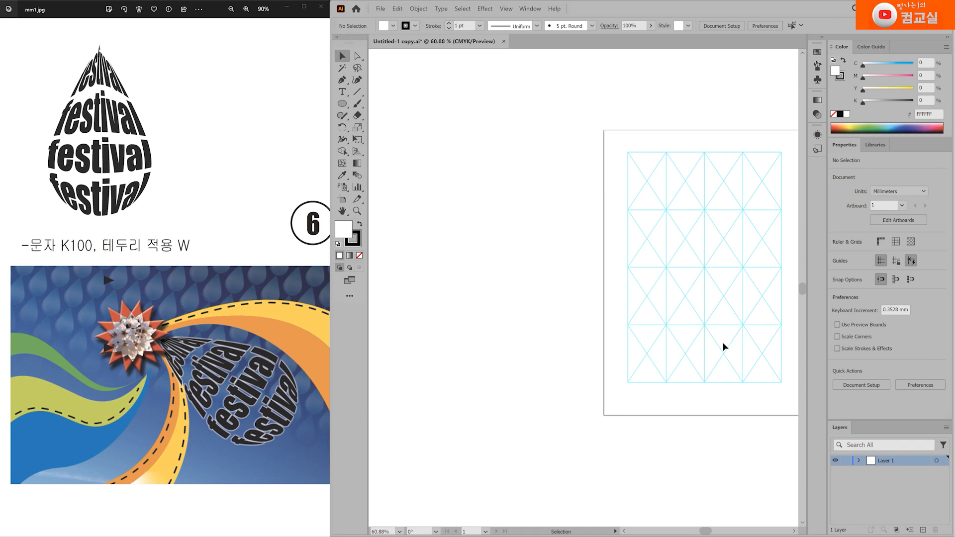
{"action": "left_click", "coordinate": [397, 9]}
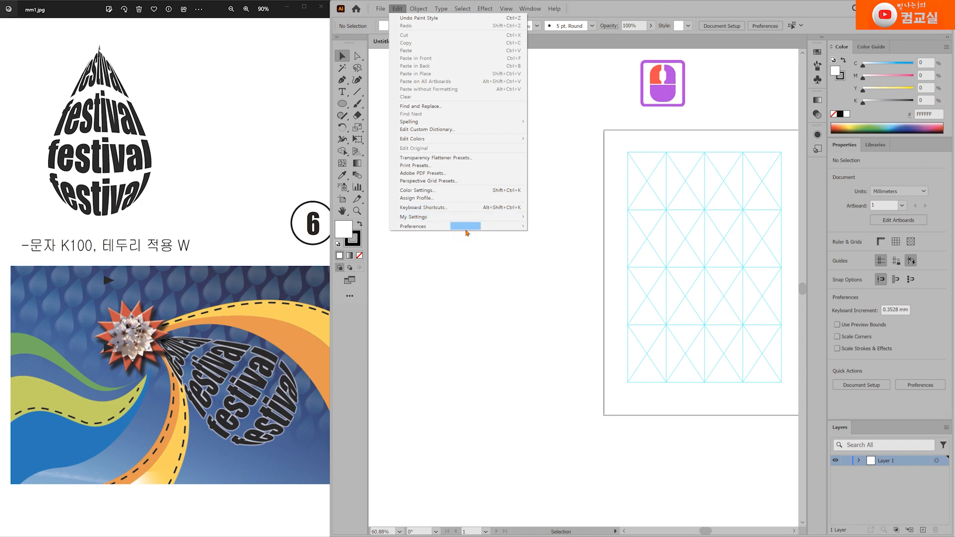
{"action": "mouse_move", "coordinate": [465, 228]}
{"action": "left_click", "coordinate": [541, 225]}
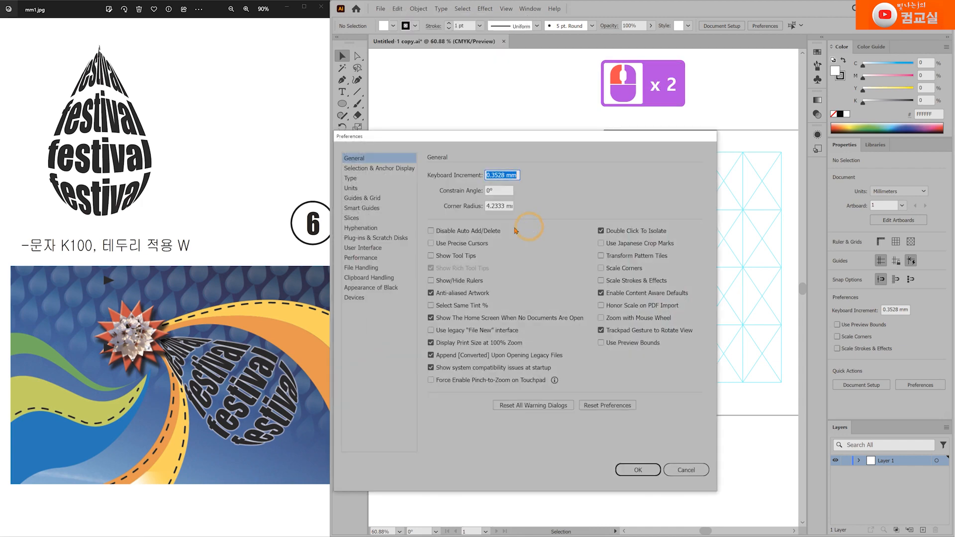
{"action": "left_click", "coordinate": [377, 202]}
{"action": "left_click", "coordinate": [503, 188]}
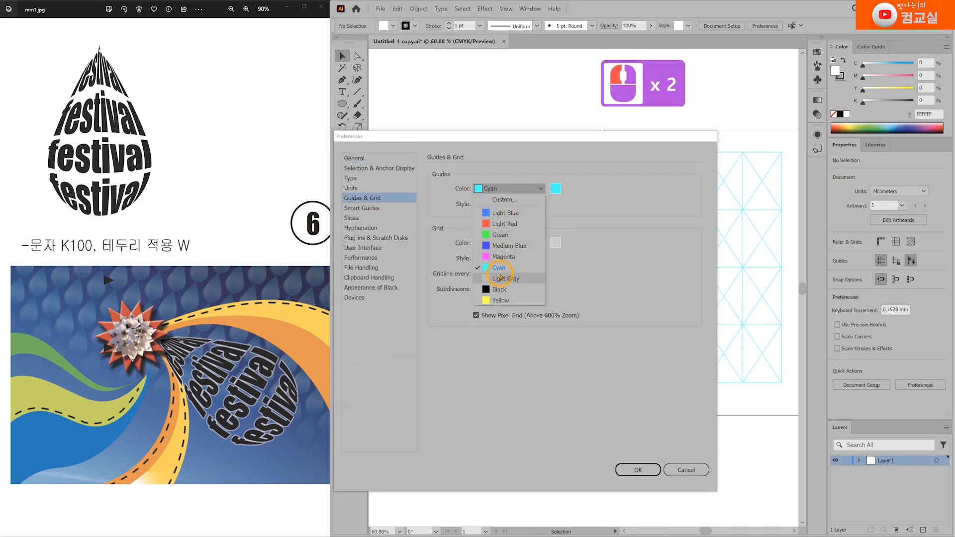
{"action": "left_click", "coordinate": [502, 275]}
{"action": "left_click", "coordinate": [638, 469]}
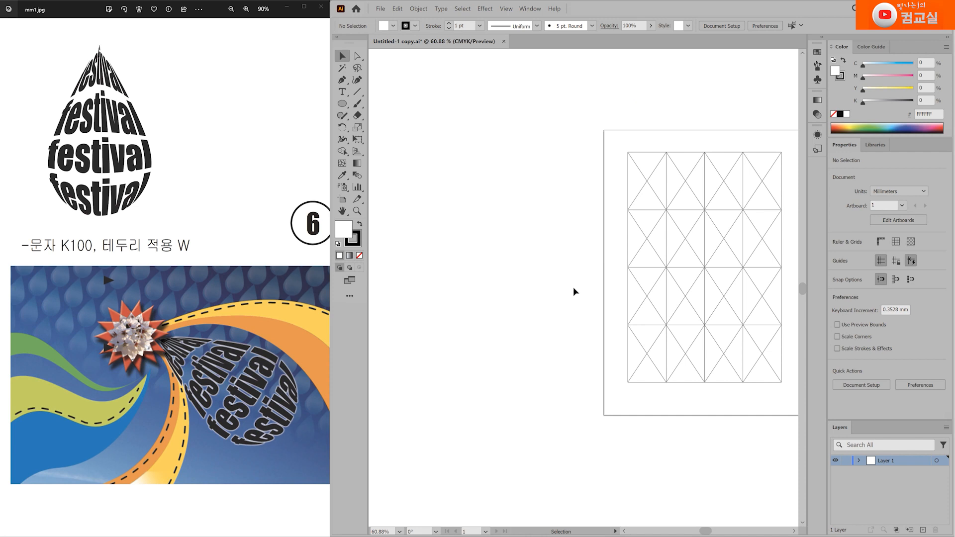
Step: Set up the Ellipse tool with no stroke and a light blue fill, hex 7DB6F4
{"action": "scroll", "coordinate": [509, 295], "scroll_direction": "up", "scroll_amount": 2}
{"action": "left_click", "coordinate": [358, 210]}
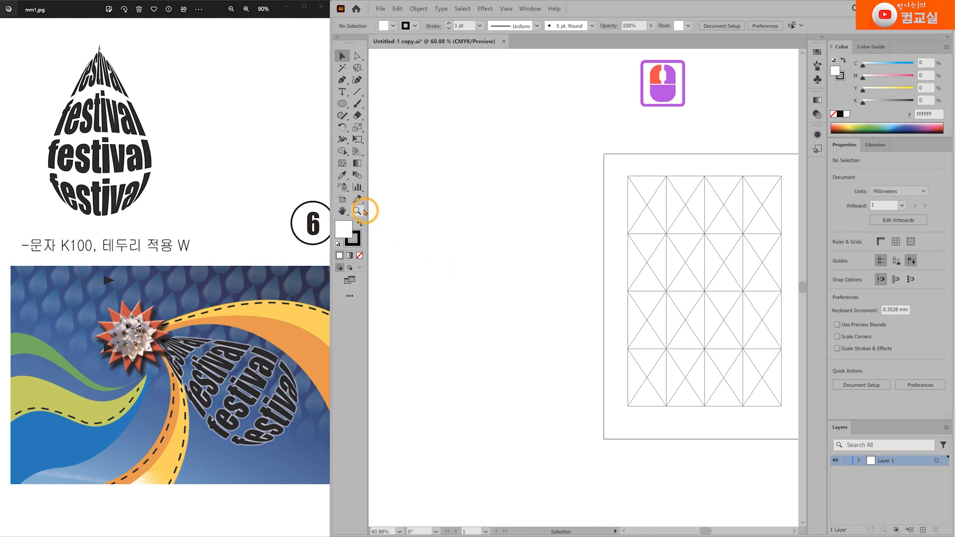
{"action": "left_click_drag", "start_coordinate": [405, 228], "coordinate": [523, 257]}
{"action": "left_click", "coordinate": [524, 257], "text": "alt"}
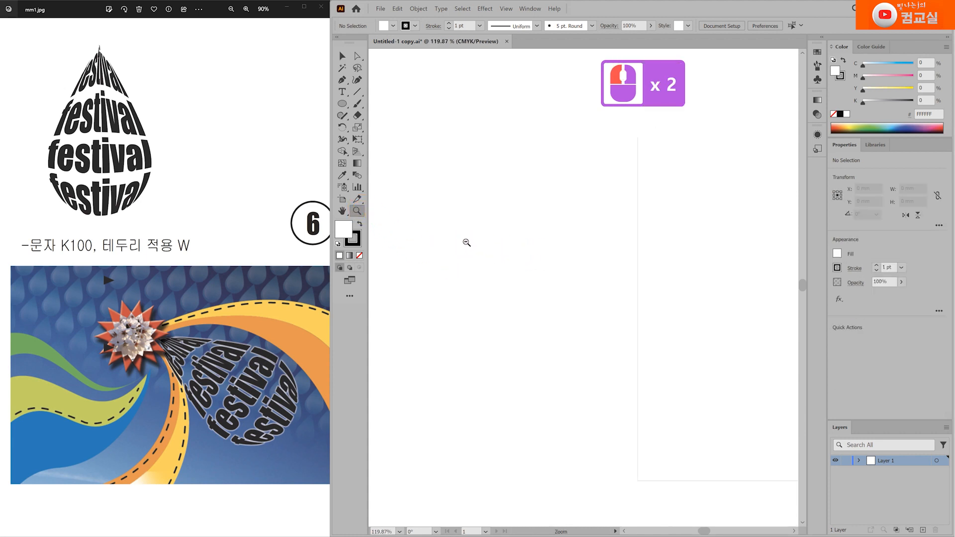
{"action": "left_click", "coordinate": [342, 106]}
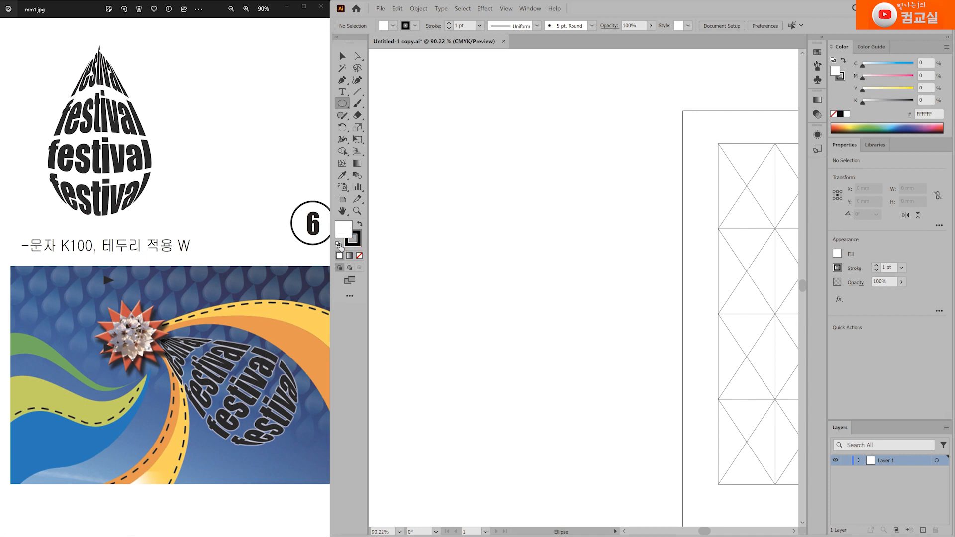
{"action": "left_click", "coordinate": [336, 226]}
{"action": "left_click", "coordinate": [356, 245]}
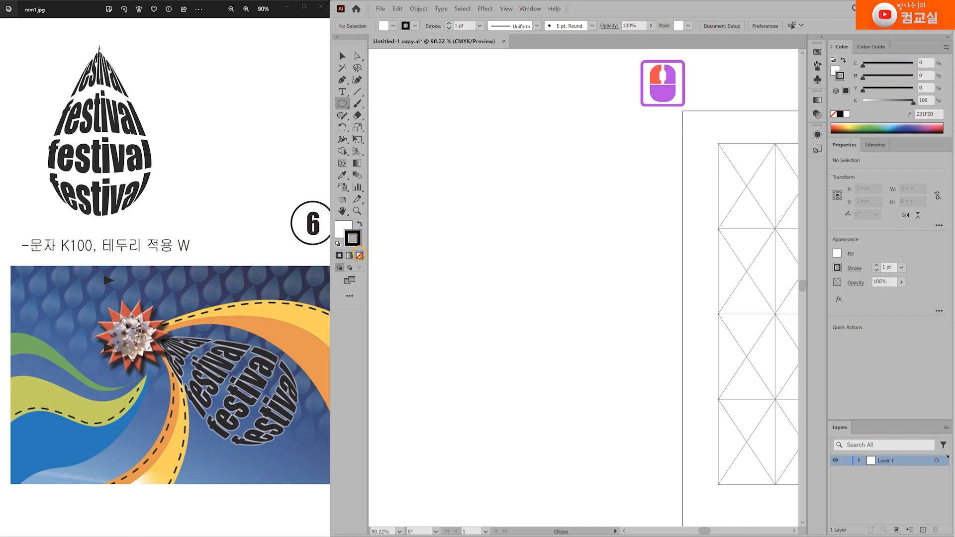
{"action": "left_click", "coordinate": [359, 255]}
{"action": "left_click", "coordinate": [348, 232]}
{"action": "left_click", "coordinate": [348, 231]}
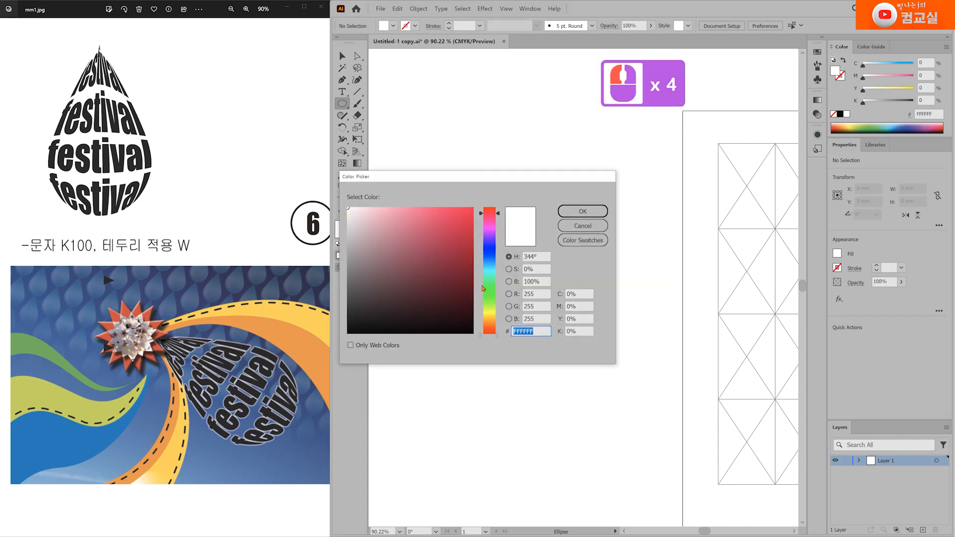
{"action": "left_click_drag", "start_coordinate": [488, 310], "coordinate": [487, 258]}
{"action": "left_click", "coordinate": [409, 213]}
{"action": "left_click", "coordinate": [566, 214]}
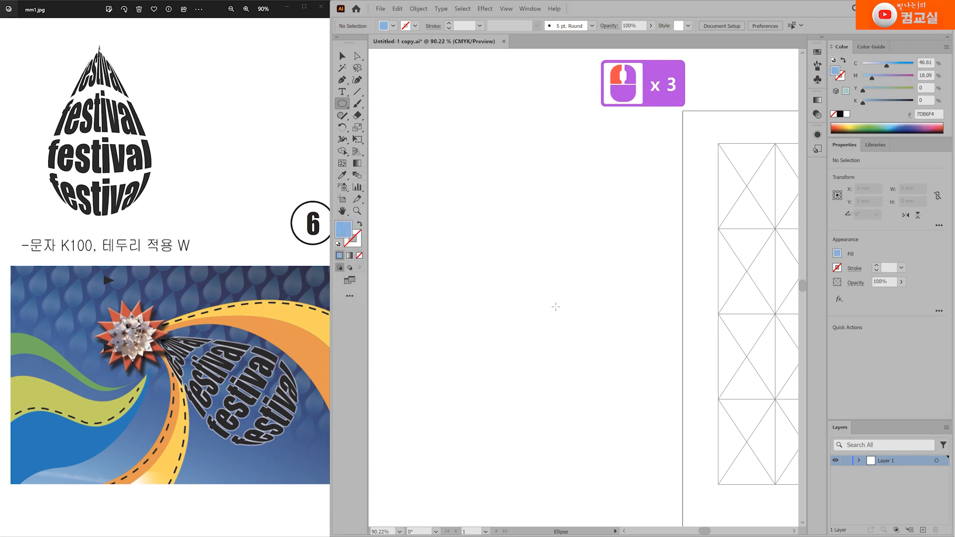
Step: Draw a circle about 74.5 mm across beside the artboard, raise its top anchor about 39 mm and convert that anchor to a corner
{"action": "left_click_drag", "start_coordinate": [464, 242], "coordinate": [571, 347]}
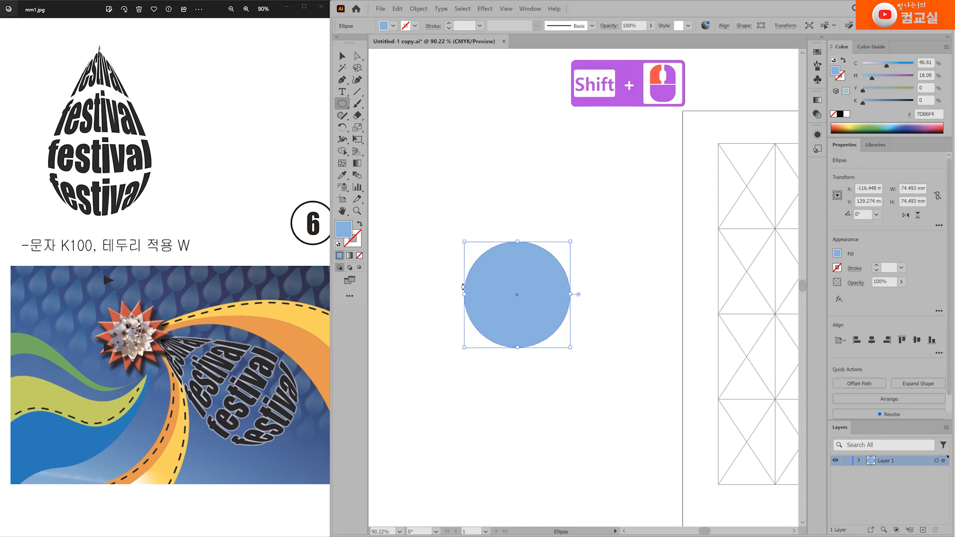
{"action": "key", "text": "a"}
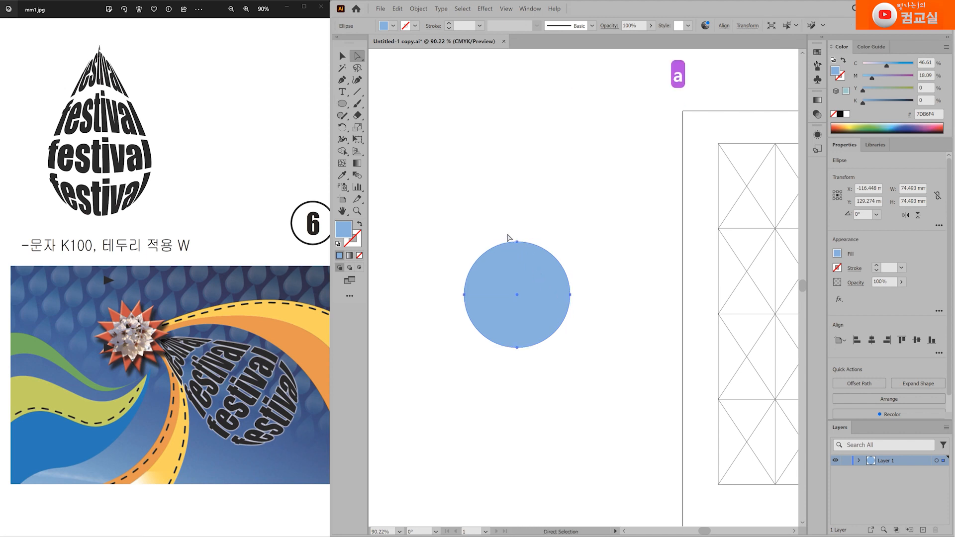
{"action": "left_click", "coordinate": [517, 242]}
{"action": "left_click_drag", "start_coordinate": [516, 242], "coordinate": [515, 190]}
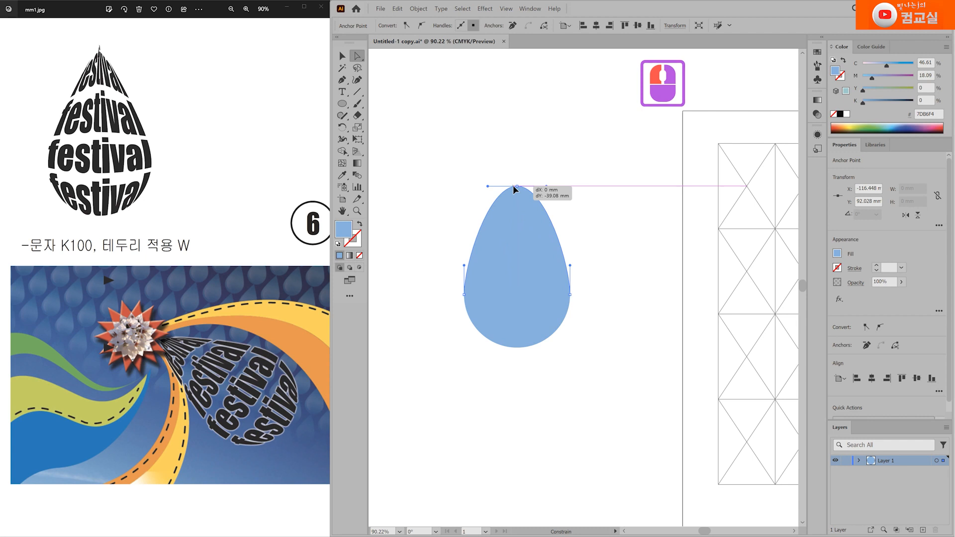
{"action": "left_click_drag", "start_coordinate": [514, 190], "coordinate": [515, 190]}
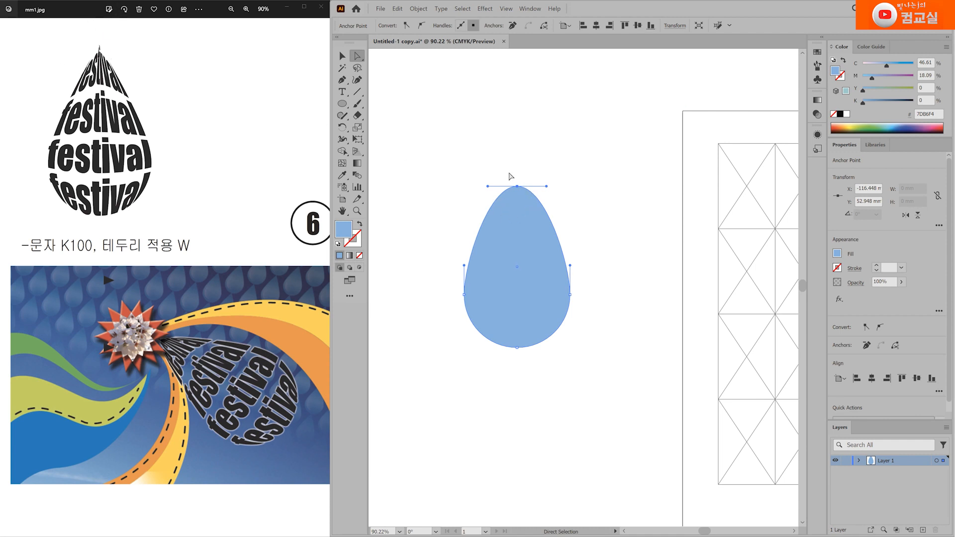
{"action": "left_click", "coordinate": [542, 211]}
{"action": "left_click", "coordinate": [406, 26]}
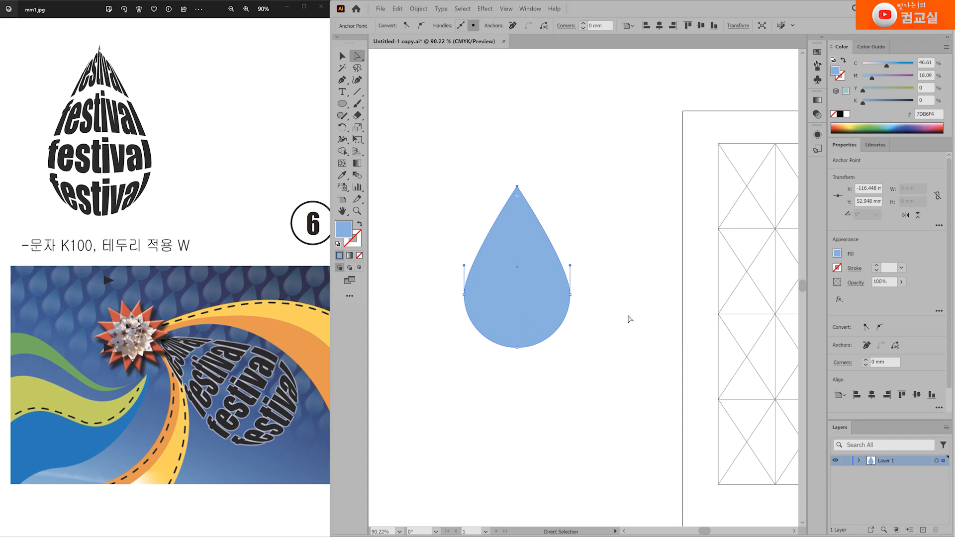
Step: Stretch the teardrop downward to about 128.6 mm tall and move it to the artboard's left edge
{"action": "key", "text": "ctrl"}
{"action": "left_click_drag", "start_coordinate": [569, 347], "coordinate": [569, 371]}
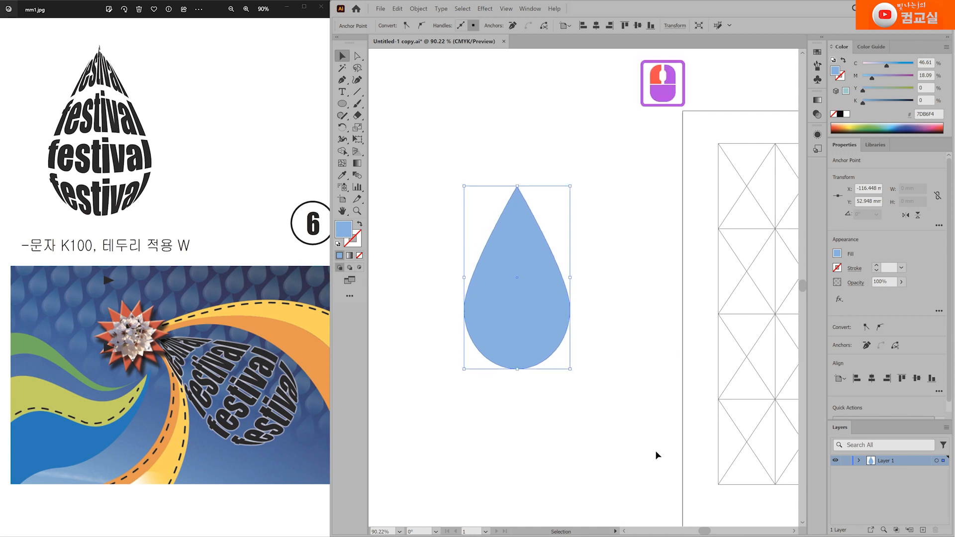
{"action": "left_click_drag", "start_coordinate": [510, 332], "coordinate": [625, 271]}
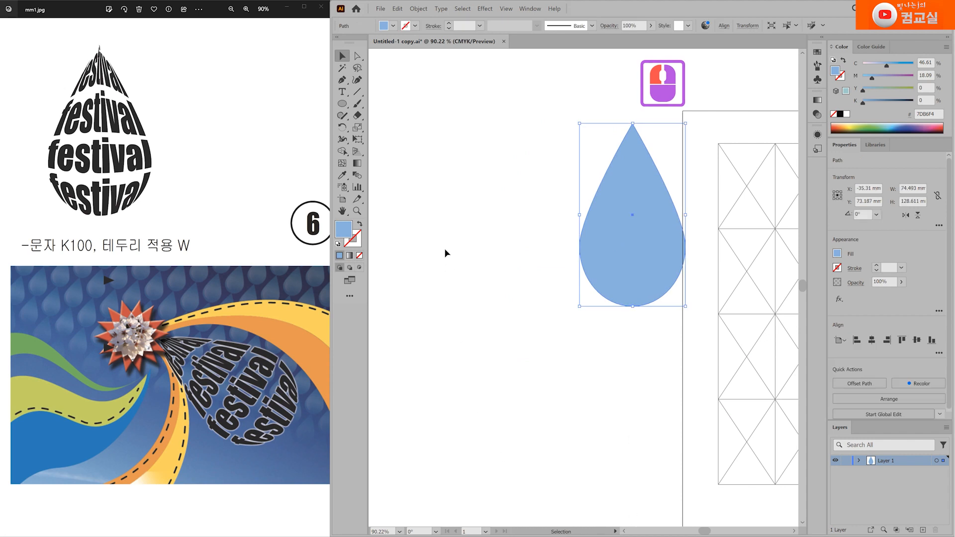
Step: Deselect the teardrop and set the Type tool's fill color to C 0, M 0, Y 0, K 100
{"action": "left_click", "coordinate": [342, 91]}
{"action": "left_click", "coordinate": [443, 213], "text": "ctrl"}
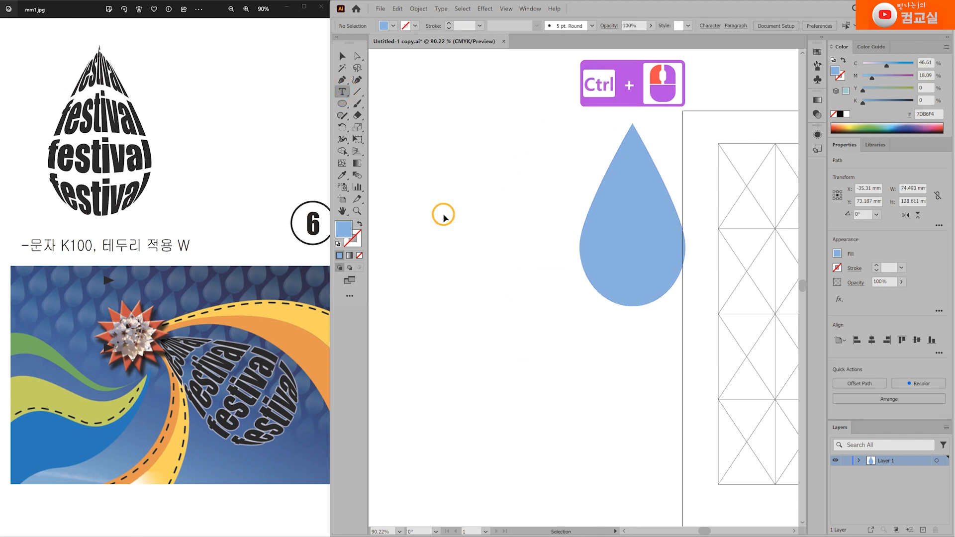
{"action": "double_click", "coordinate": [343, 231]}
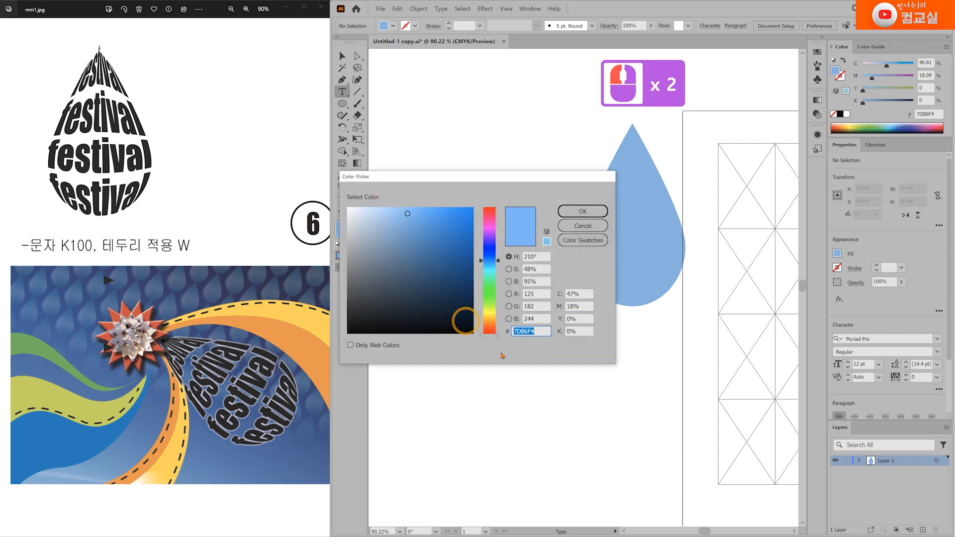
{"action": "type", "text": "0"}
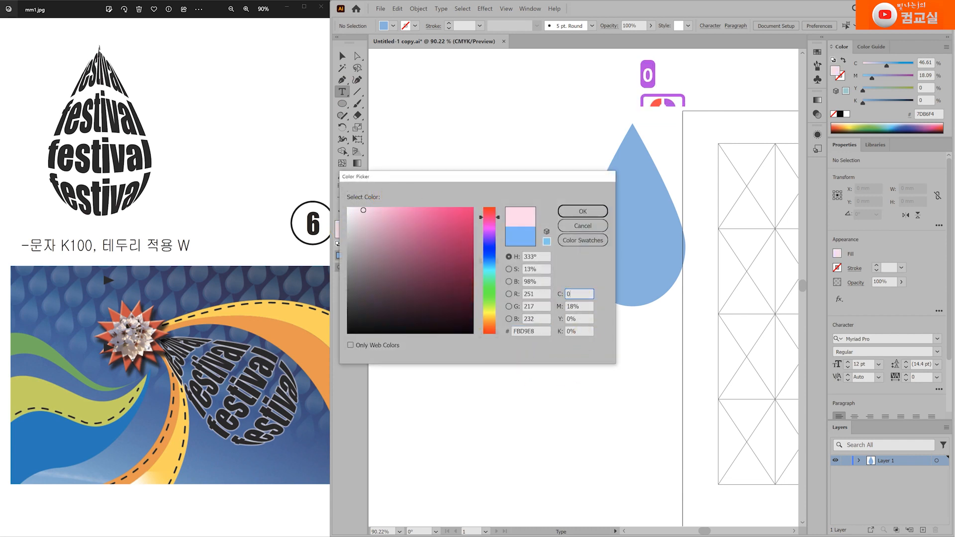
{"action": "key", "text": "Tab"}
{"action": "type", "text": "0"}
{"action": "key", "text": "Tab"}
{"action": "type", "text": "0"}
{"action": "key", "text": "Tab"}
{"action": "type", "text": "100"}
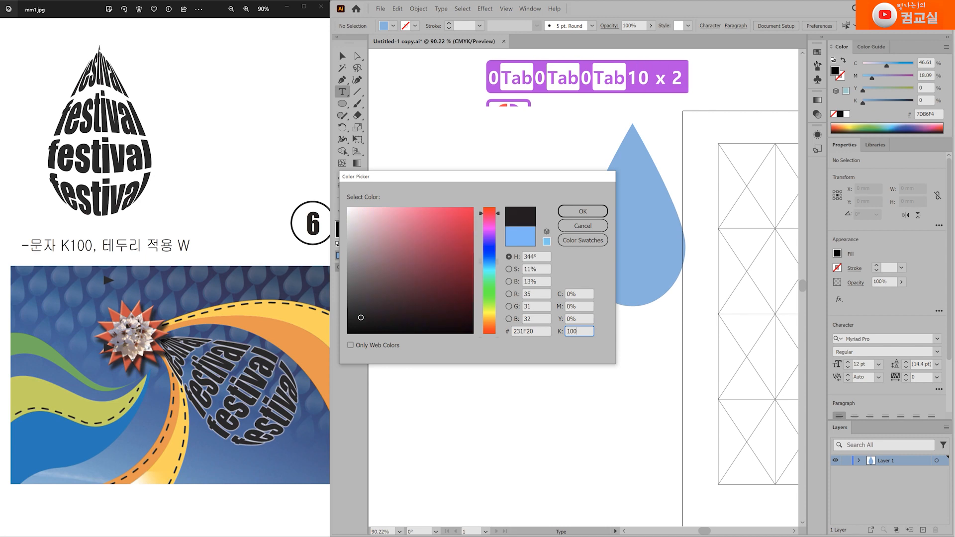
{"action": "key", "text": "Return"}
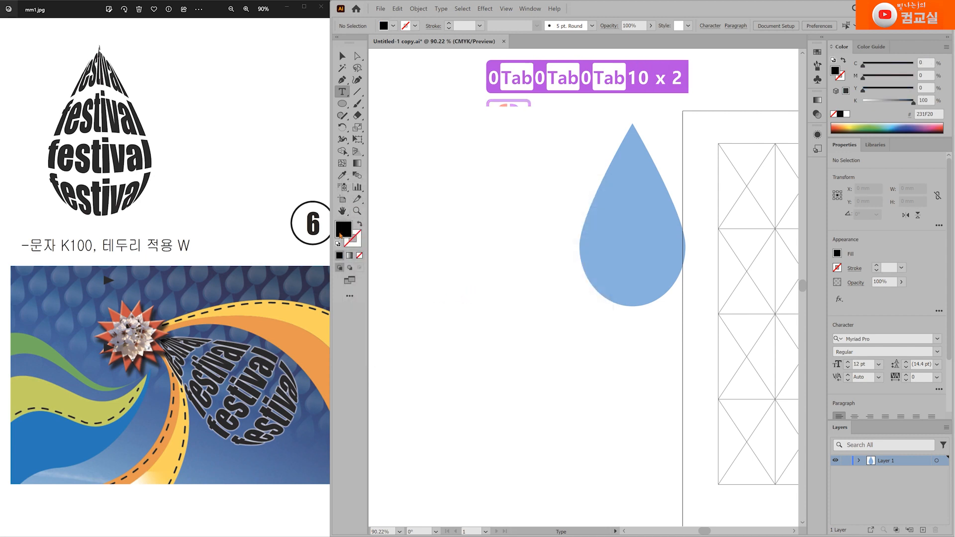
Step: Add the point text "festival" and enlarge it to about 116 mm wide, placing it clear of the teardrop's left side
{"action": "left_click", "coordinate": [444, 203]}
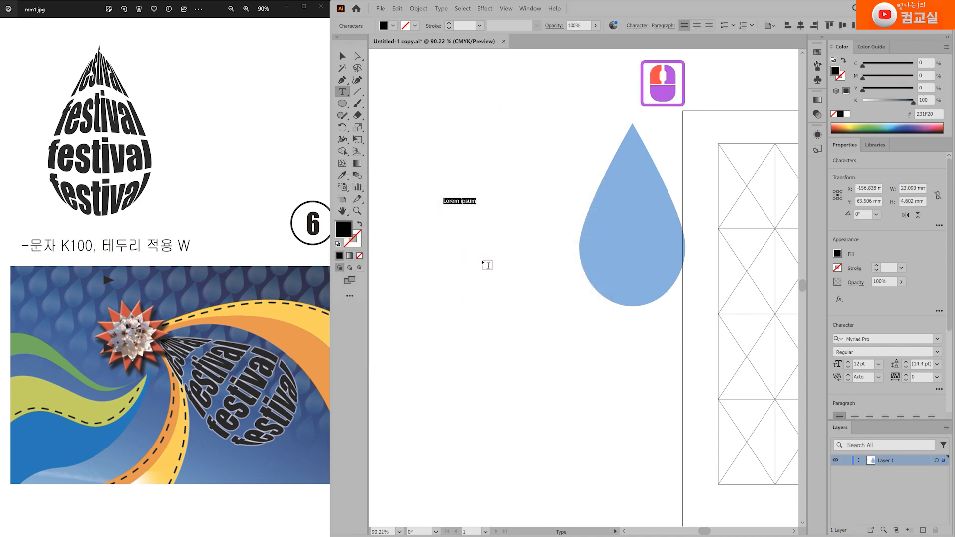
{"action": "type", "text": "festival"}
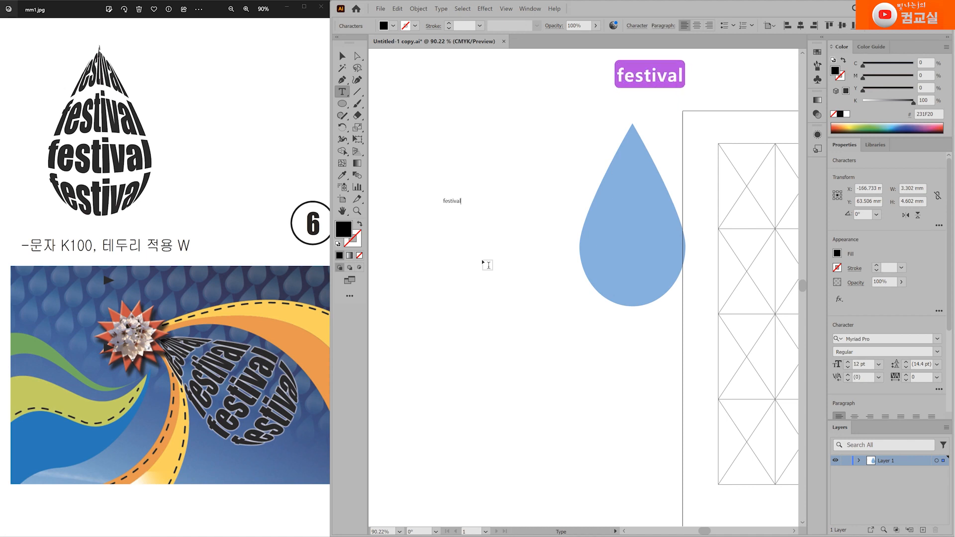
{"action": "key", "text": "ctrl"}
{"action": "key", "text": "ctrl"}
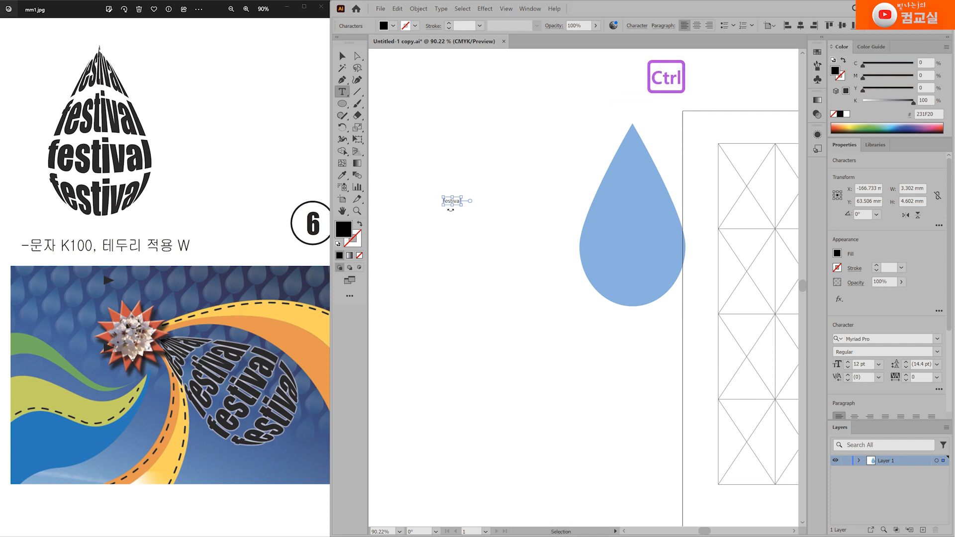
{"action": "left_click_drag", "start_coordinate": [462, 204], "coordinate": [618, 324]}
{"action": "left_click", "coordinate": [619, 324]}
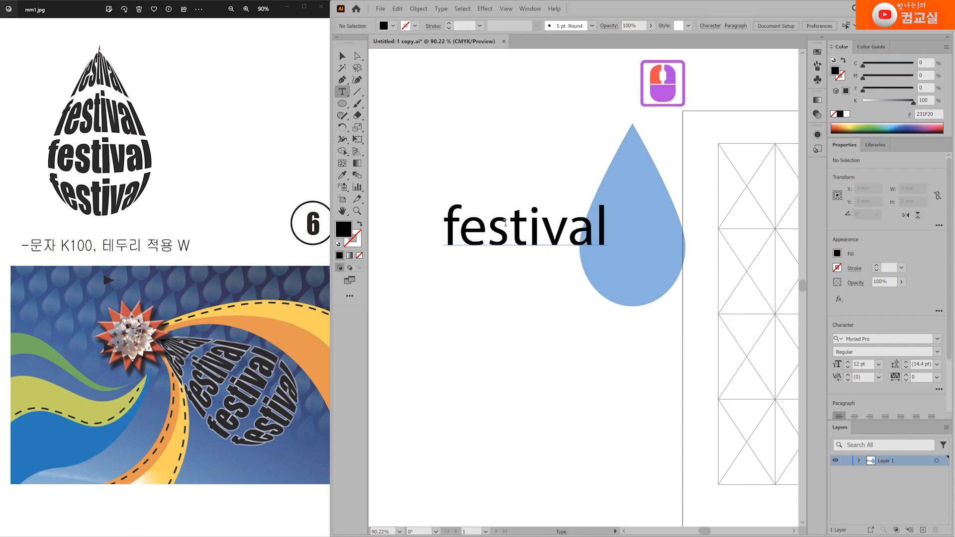
{"action": "left_click_drag", "start_coordinate": [557, 243], "coordinate": [507, 236]}
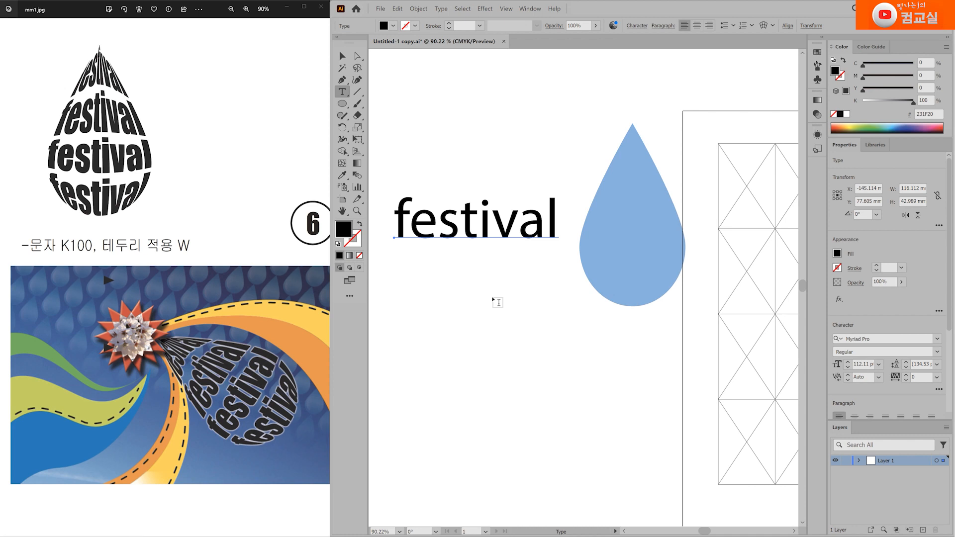
Step: Set the font of the "festival" text to Impact
{"action": "left_click", "coordinate": [497, 302], "text": "ctrl"}
{"action": "key", "text": "ctrl+t"}
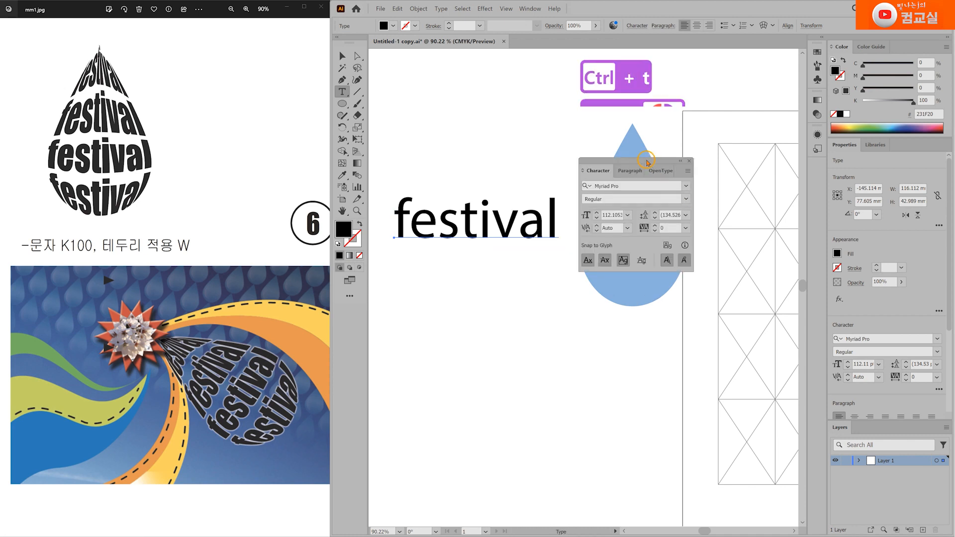
{"action": "left_click_drag", "start_coordinate": [650, 164], "coordinate": [659, 203]}
{"action": "double_click", "coordinate": [691, 224]}
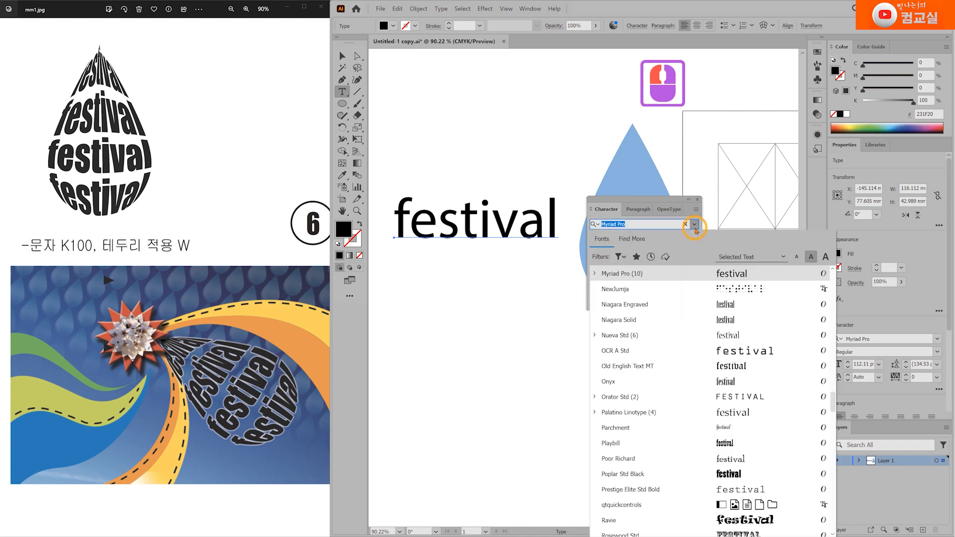
{"action": "scroll", "coordinate": [679, 371], "scroll_direction": "down", "scroll_amount": 2}
{"action": "scroll", "coordinate": [683, 374], "scroll_direction": "down", "scroll_amount": 13}
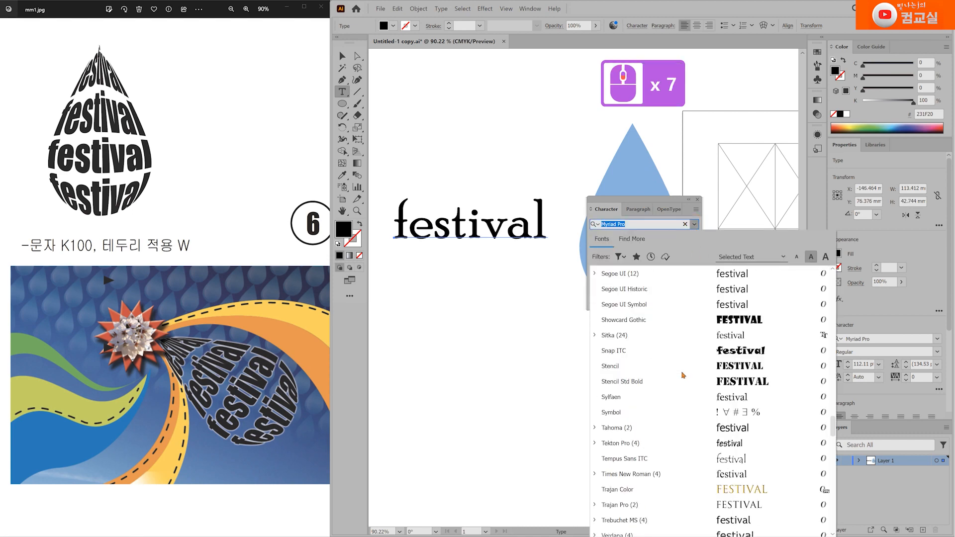
{"action": "scroll", "coordinate": [683, 374], "scroll_direction": "down", "scroll_amount": 10}
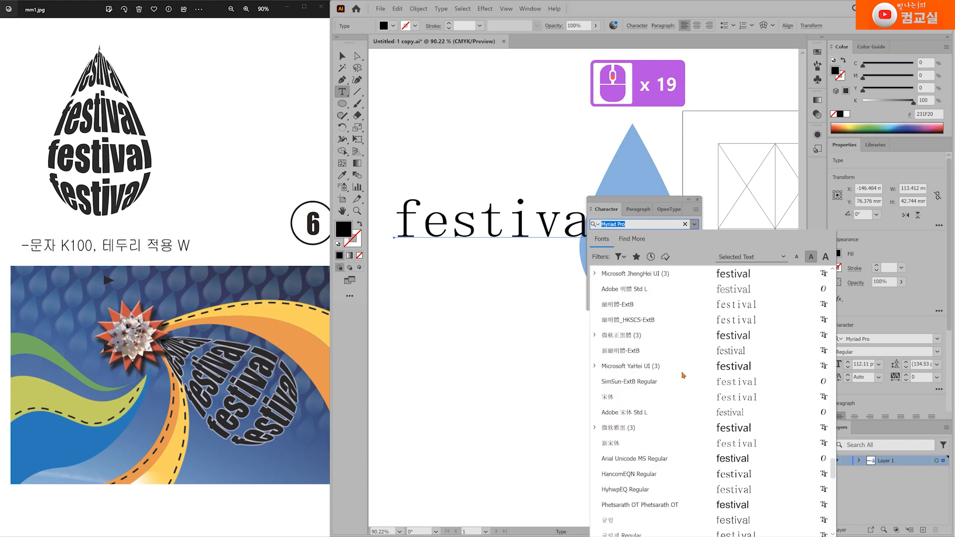
{"action": "scroll", "coordinate": [683, 375], "scroll_direction": "up", "scroll_amount": 20}
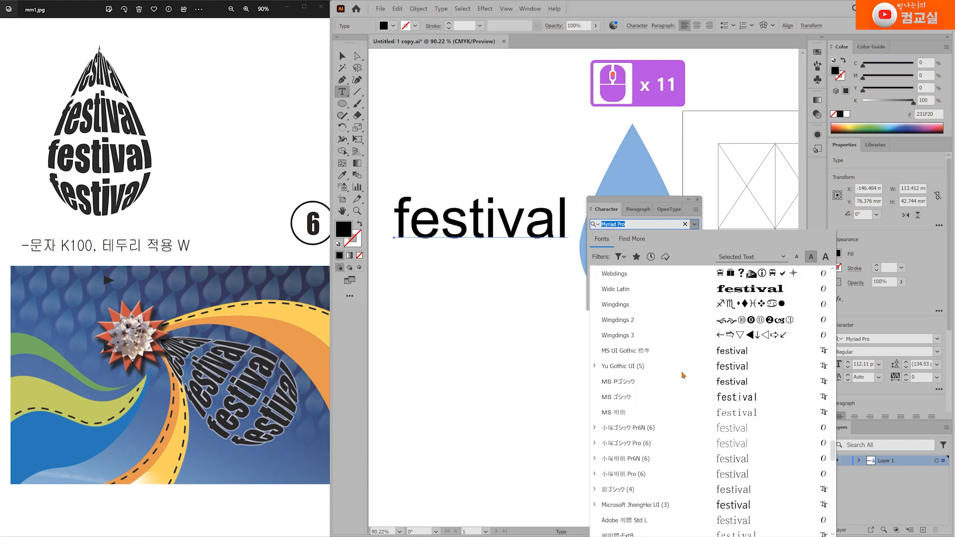
{"action": "scroll", "coordinate": [682, 375], "scroll_direction": "up", "scroll_amount": 13}
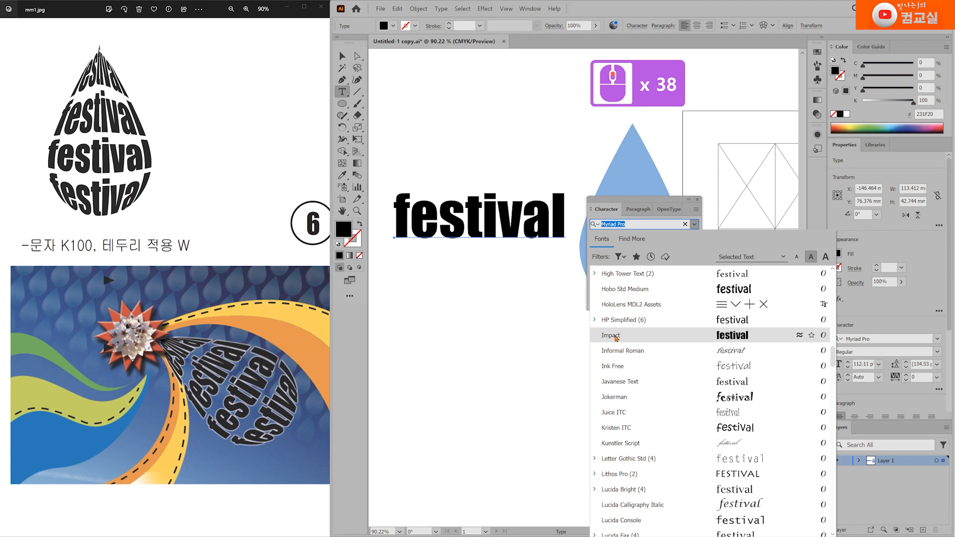
{"action": "left_click", "coordinate": [614, 335]}
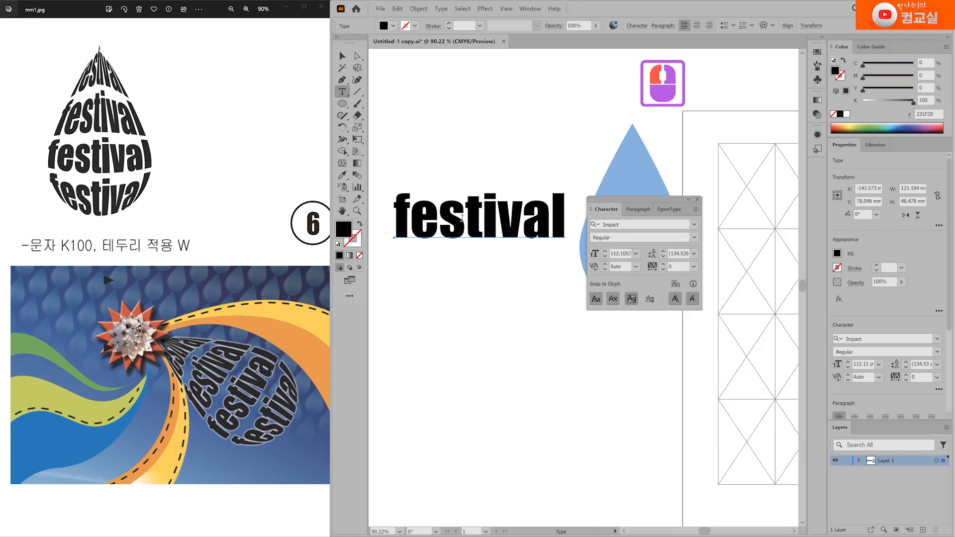
Step: Copy the "festival" text straight down about 35.3 mm and repeat the copy twice to stack four lines
{"action": "key", "text": "v"}
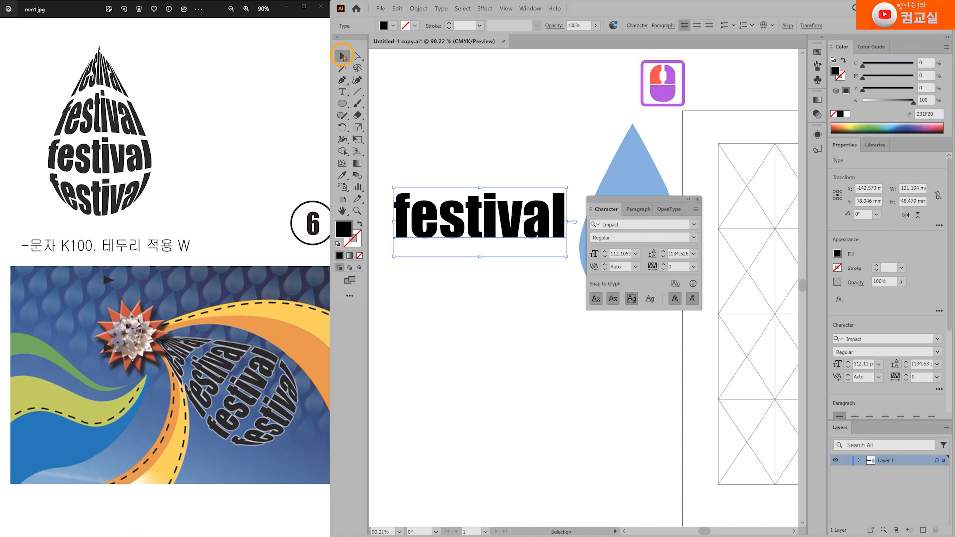
{"action": "left_click_drag", "start_coordinate": [512, 228], "coordinate": [472, 247]}
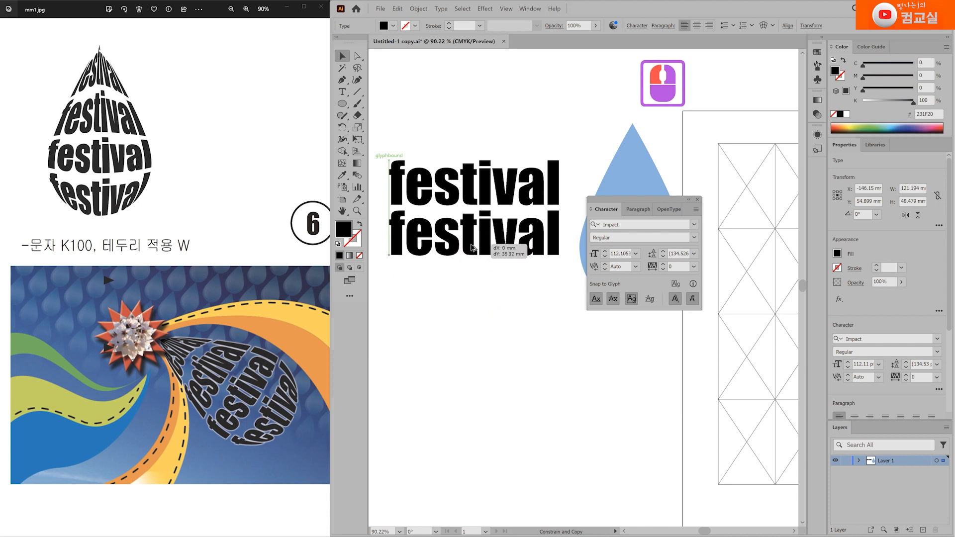
{"action": "left_click_drag", "start_coordinate": [473, 247], "coordinate": [472, 247]}
{"action": "key", "text": "ctrl+d"}
{"action": "key", "text": "ctrl+d"}
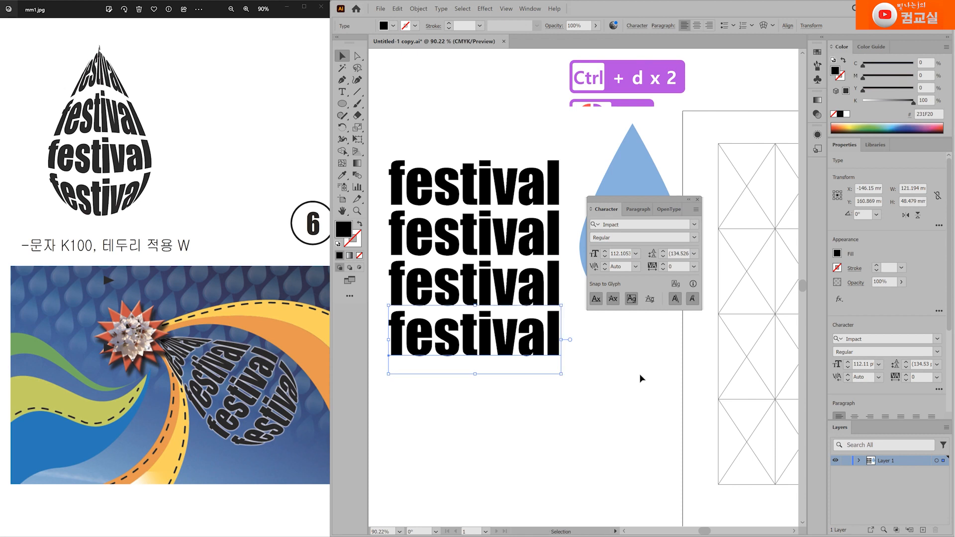
Step: Move the teardrop over the middle of the four stacked text lines
{"action": "left_click_drag", "start_coordinate": [661, 200], "coordinate": [768, 204]}
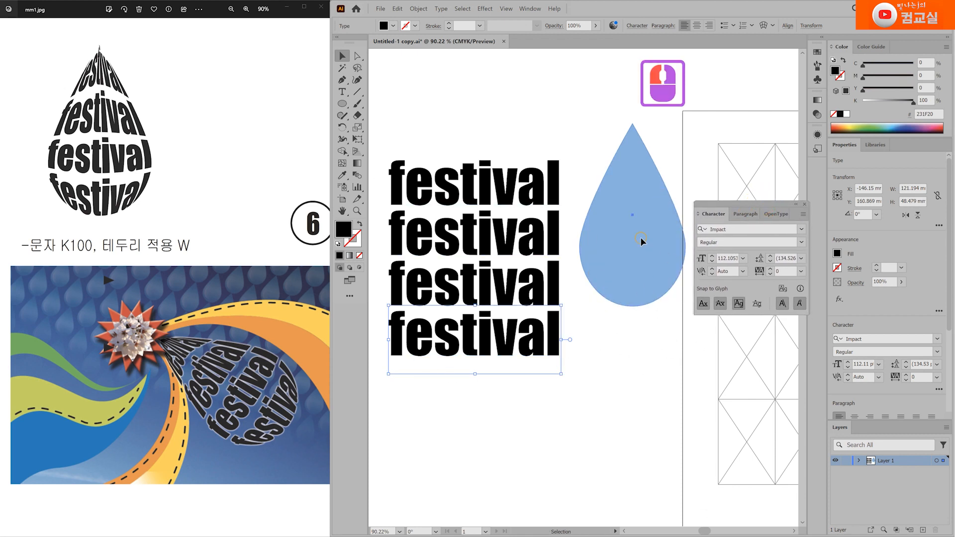
{"action": "left_click", "coordinate": [661, 348]}
{"action": "left_click_drag", "start_coordinate": [636, 255], "coordinate": [643, 294]}
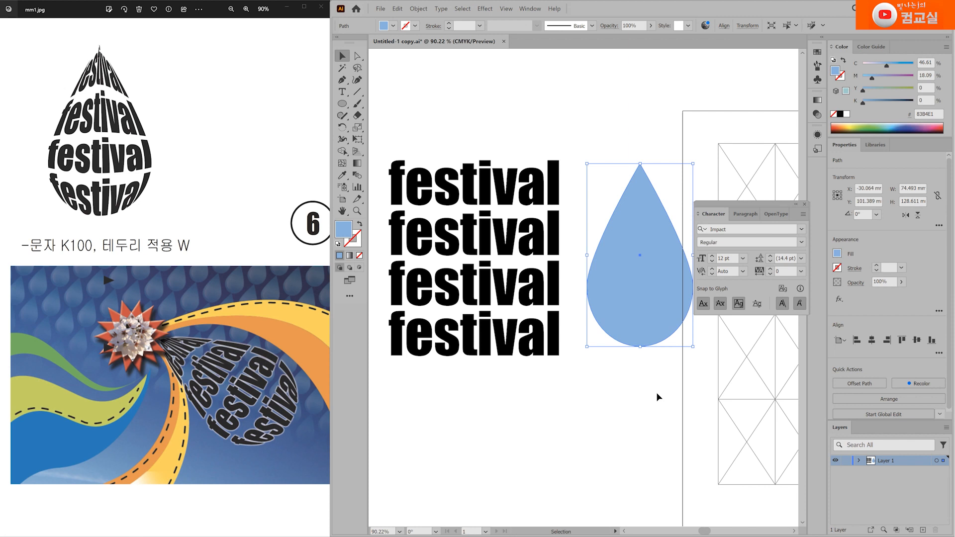
{"action": "left_click_drag", "start_coordinate": [660, 287], "coordinate": [478, 300]}
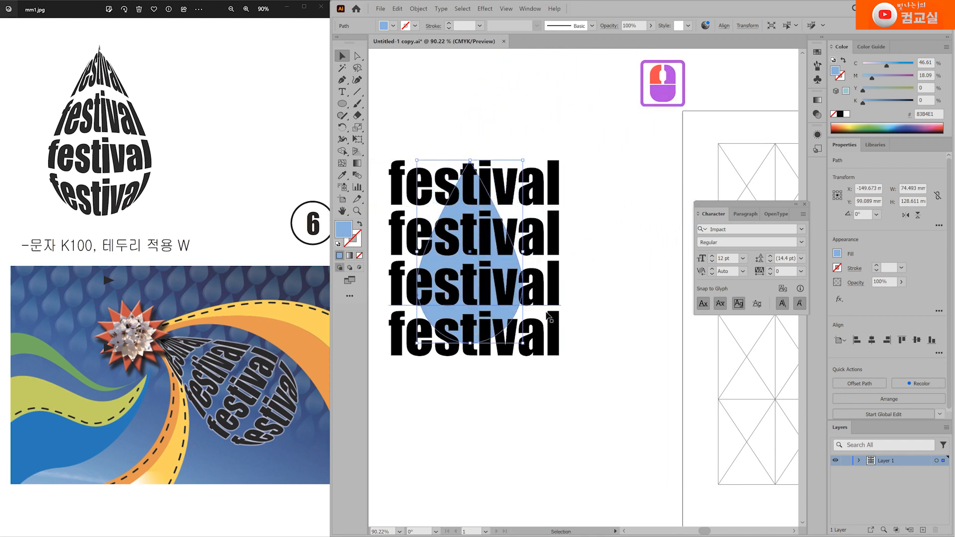
Step: Send all four "festival" text lines to the back, behind the teardrop
{"action": "left_click_drag", "start_coordinate": [571, 302], "coordinate": [598, 433]}
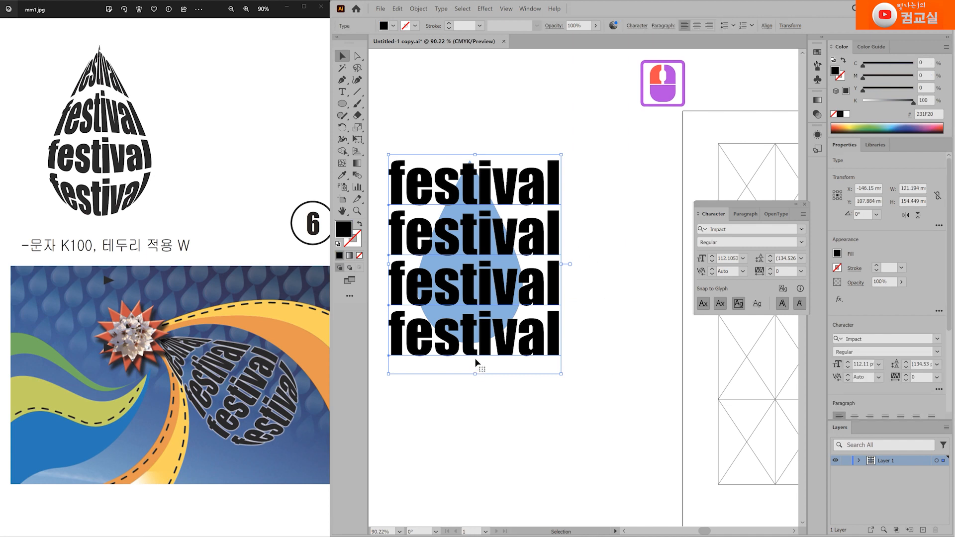
{"action": "left_click", "coordinate": [562, 311]}
{"action": "key", "text": "ctrl"}
{"action": "key", "text": "ctrl+shift+bracketleft"}
Step: Move the teardrop off the lettering to a clear spot at the stack's lower right
{"action": "left_click", "coordinate": [479, 279]}
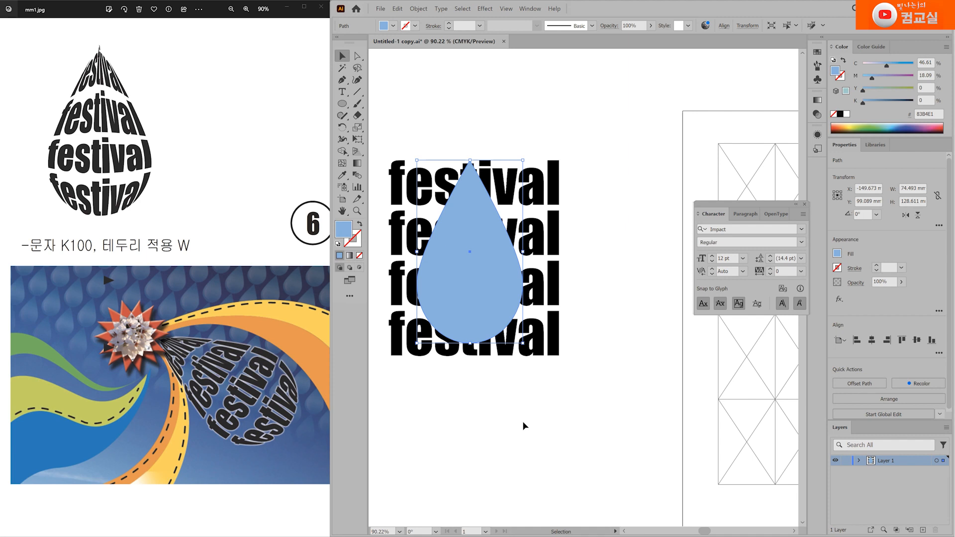
{"action": "mouse_move", "coordinate": [488, 305]}
{"action": "left_mouse_down"}
{"action": "mouse_move", "coordinate": [541, 351]}
{"action": "mouse_move", "coordinate": [619, 285]}
{"action": "mouse_move", "coordinate": [480, 279]}
{"action": "mouse_move", "coordinate": [478, 294]}
{"action": "left_mouse_up"}
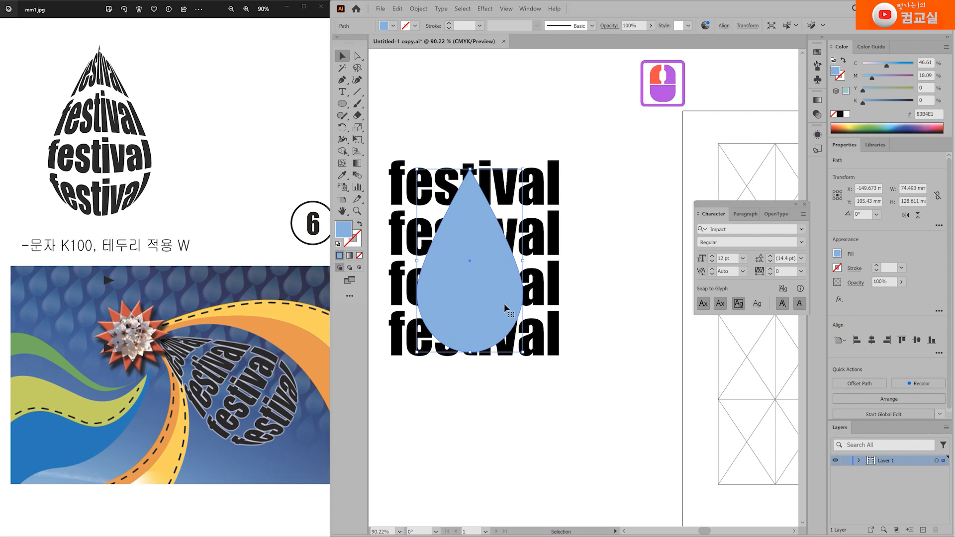
{"action": "left_click_drag", "start_coordinate": [504, 304], "coordinate": [597, 397]}
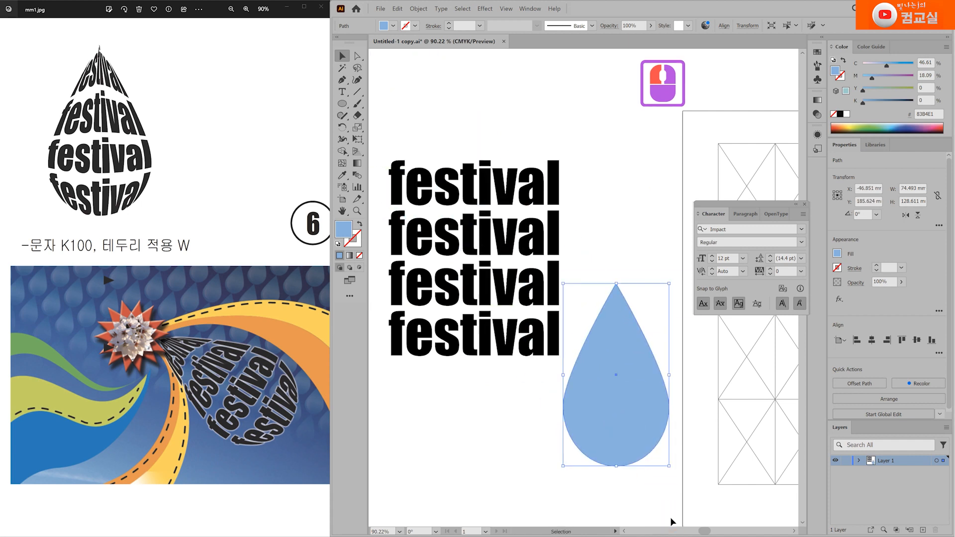
Step: Warp the four text lines into the teardrop with Envelope Distort's Make with Top Object and move the result up and left, clear of the artboard
{"action": "left_click_drag", "start_coordinate": [384, 140], "coordinate": [674, 488]}
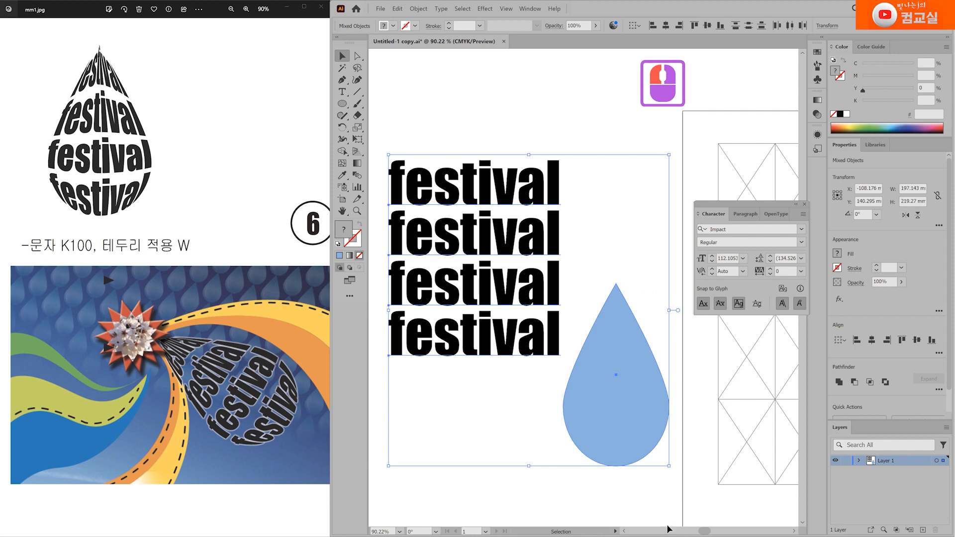
{"action": "left_click", "coordinate": [422, 10]}
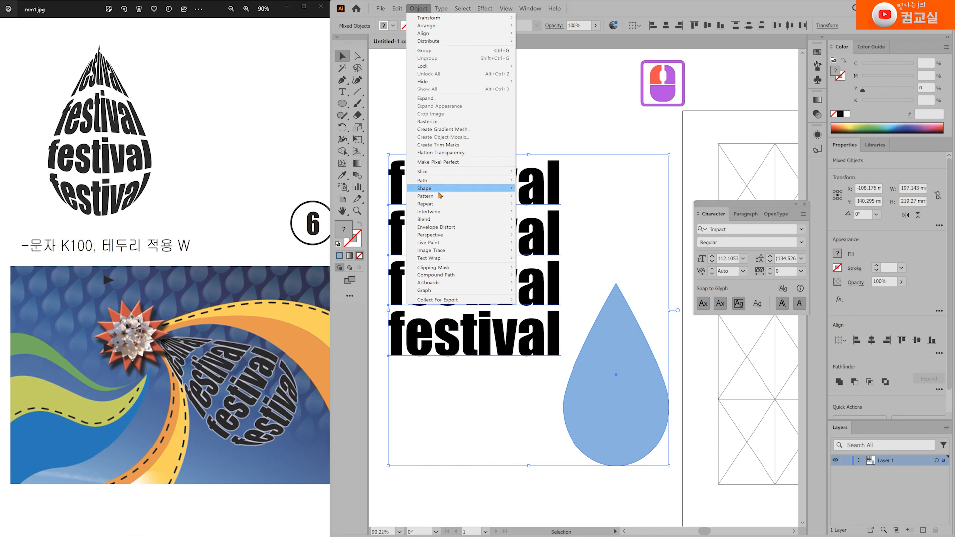
{"action": "mouse_move", "coordinate": [445, 226]}
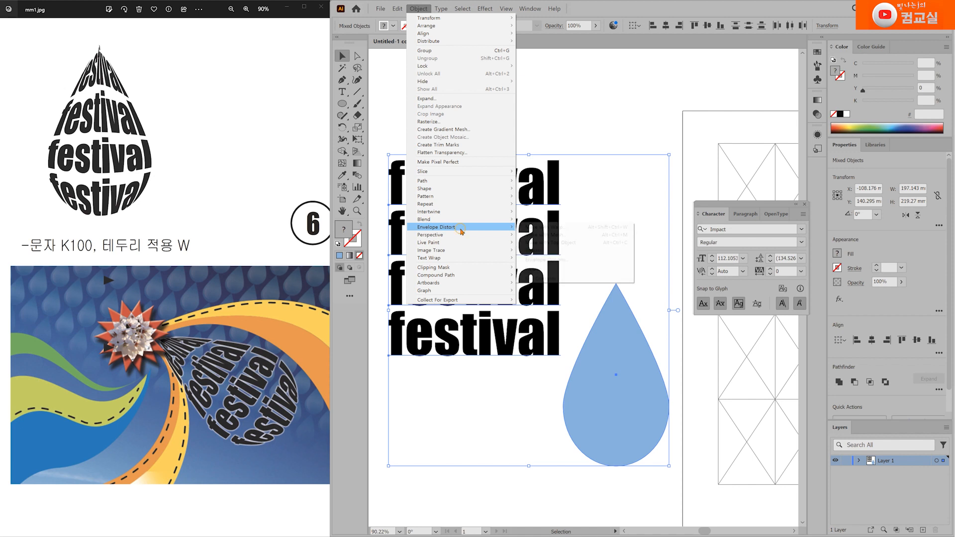
{"action": "left_click", "coordinate": [481, 228]}
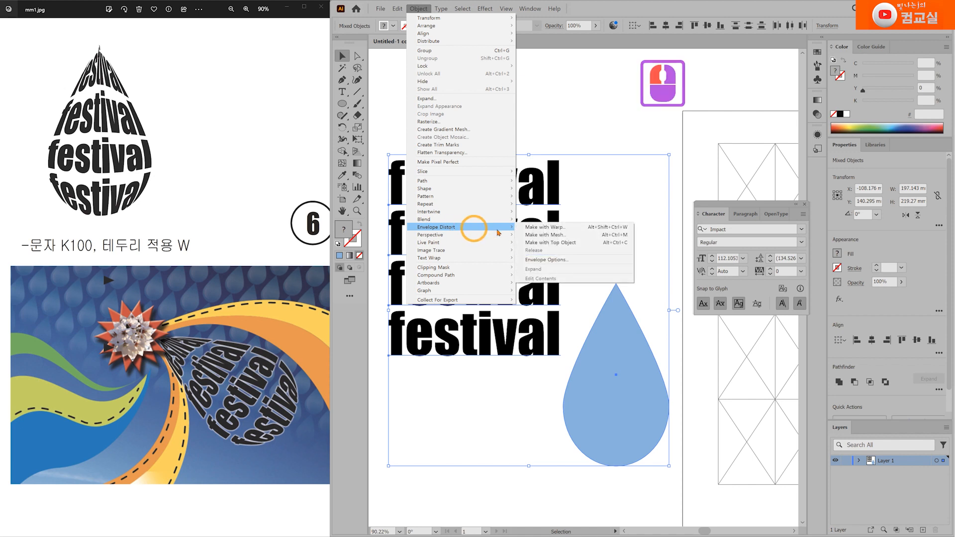
{"action": "left_click", "coordinate": [565, 243]}
{"action": "left_click_drag", "start_coordinate": [651, 446], "coordinate": [523, 314]}
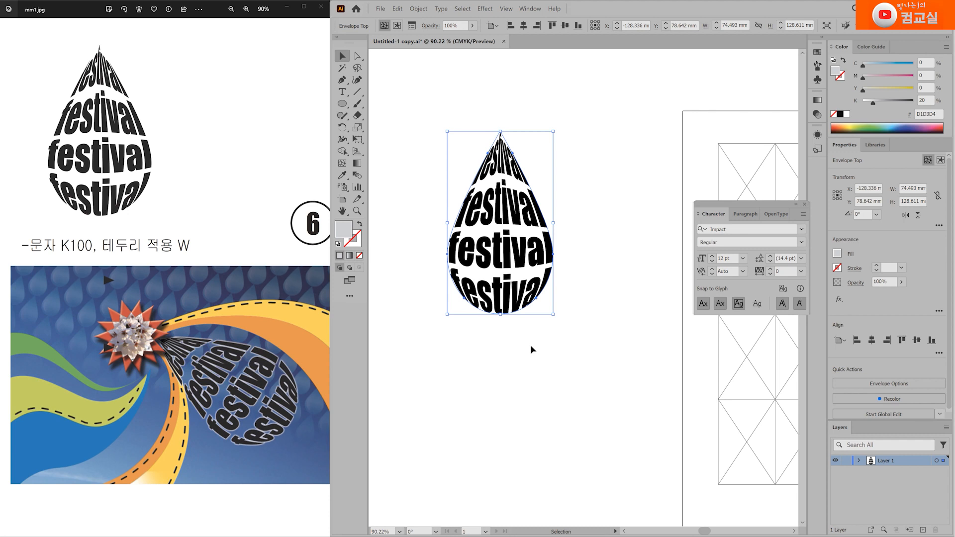
Step: Copy the warped teardrop lettering and switch to the blue-background document in Photoshop
{"action": "left_click", "coordinate": [170, 253]}
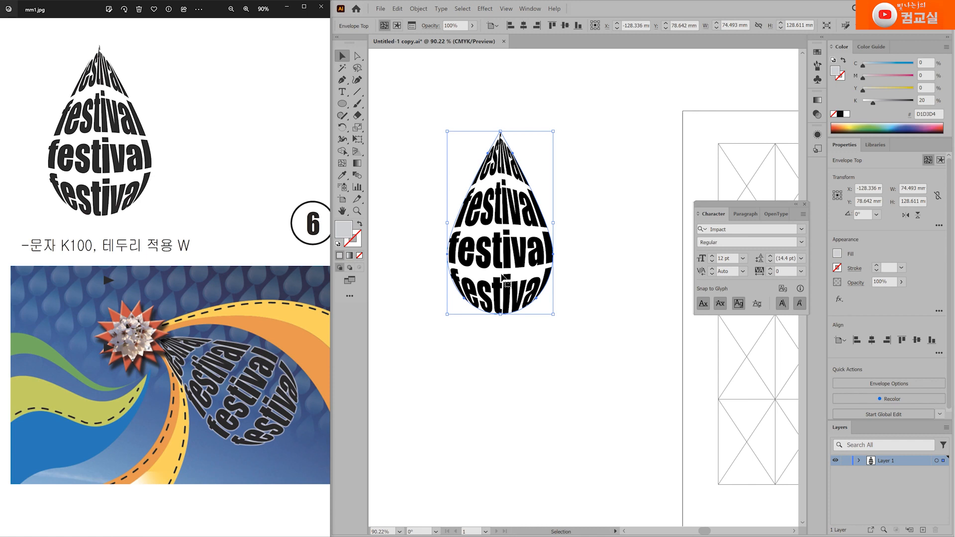
{"action": "left_click", "coordinate": [506, 281]}
{"action": "key", "text": "ctrl+c"}
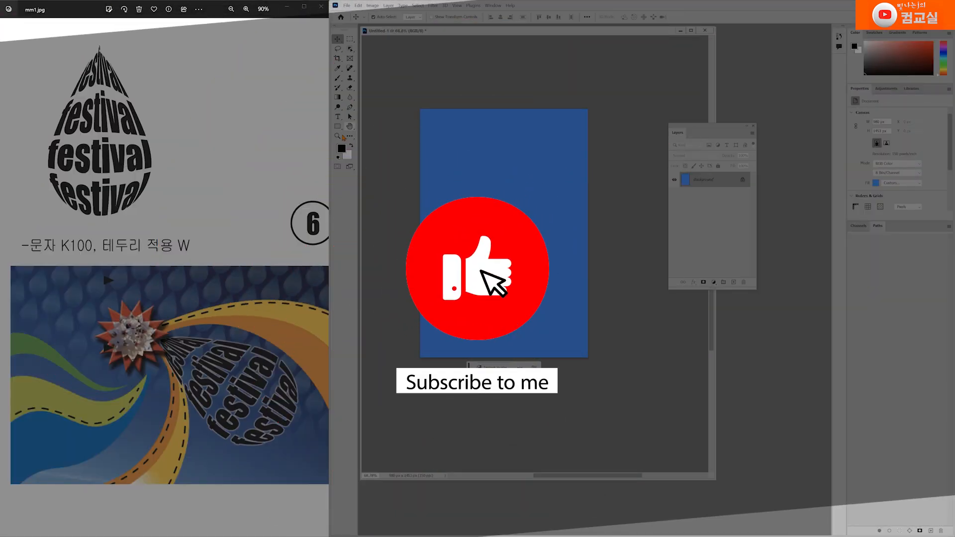
{"action": "key", "text": "z"}
{"action": "left_click", "coordinate": [495, 197]}
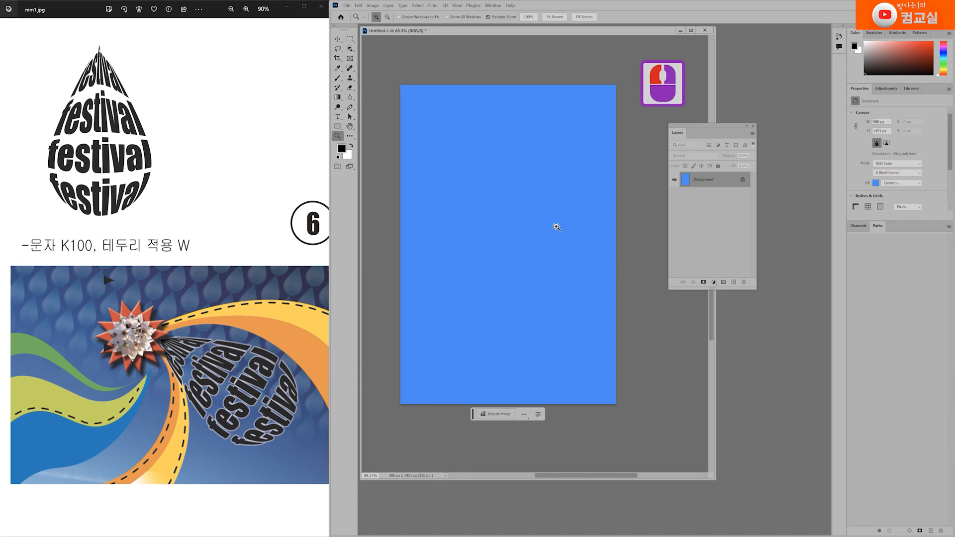
Step: Paste the lettering as a Smart Object and rotate it counterclockwise so its tip points to the upper left
{"action": "key", "text": "ctrl+v"}
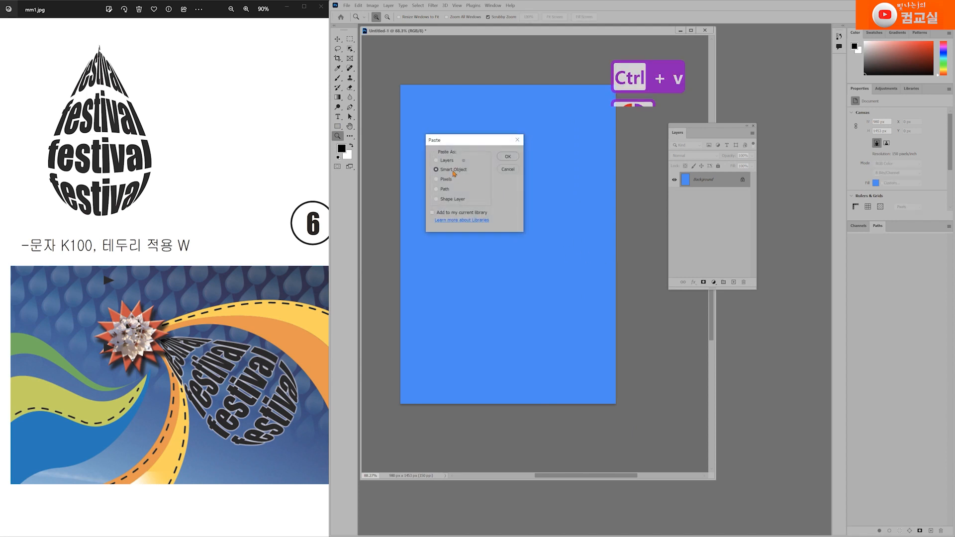
{"action": "double_click", "coordinate": [507, 155]}
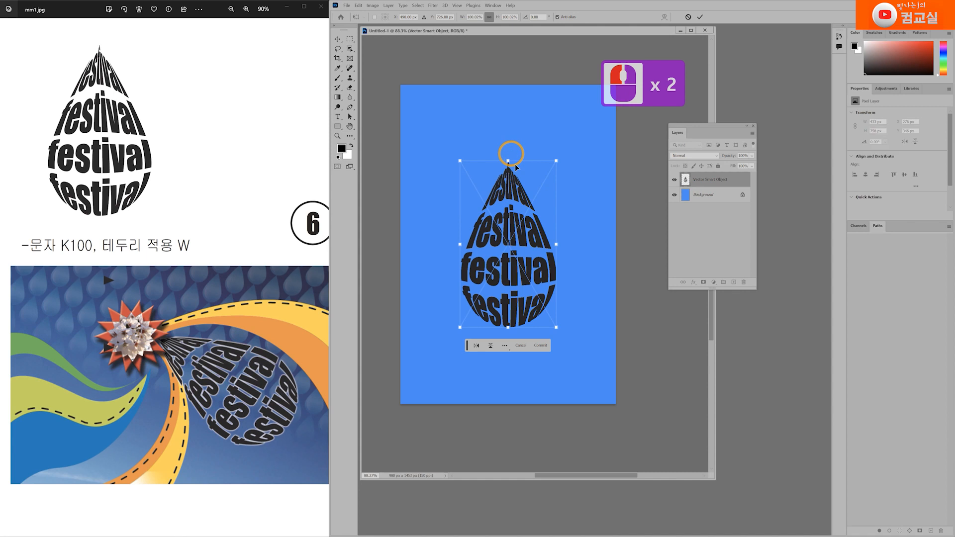
{"action": "left_click_drag", "start_coordinate": [556, 327], "coordinate": [569, 191]}
{"action": "key", "text": "Return"}
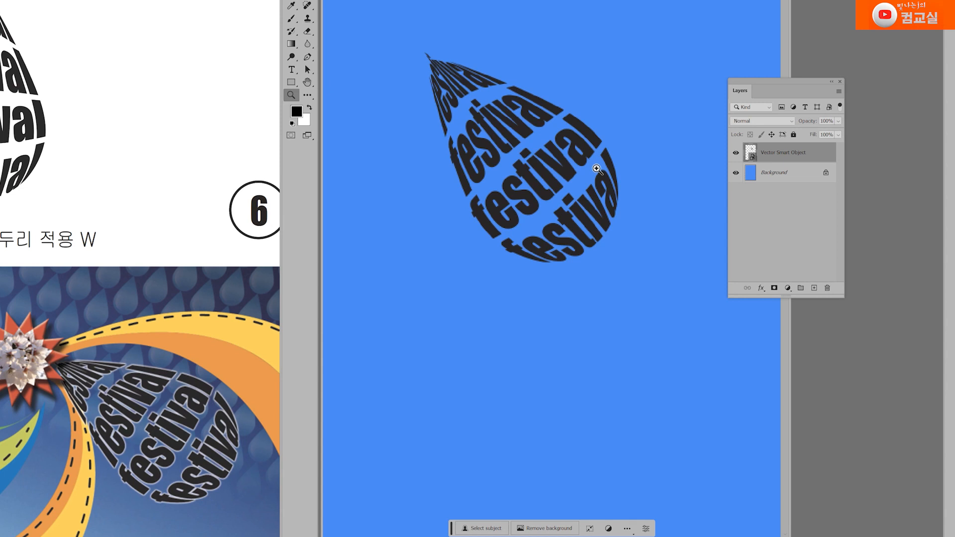
{"action": "double_click", "coordinate": [733, 154]}
{"action": "left_click", "coordinate": [733, 153]}
{"action": "left_click", "coordinate": [733, 154]}
{"action": "left_click", "coordinate": [733, 154]}
{"action": "left_click", "coordinate": [733, 154]}
{"action": "left_click", "coordinate": [733, 154]}
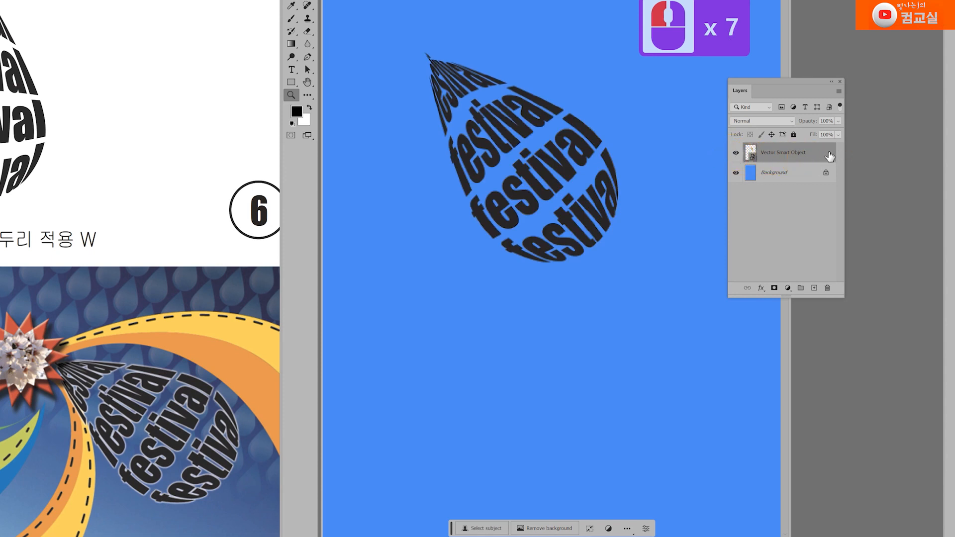
Step: Add a Stroke layer style to the Vector Smart Object lettering and set the stroke color to white
{"action": "double_click", "coordinate": [829, 156]}
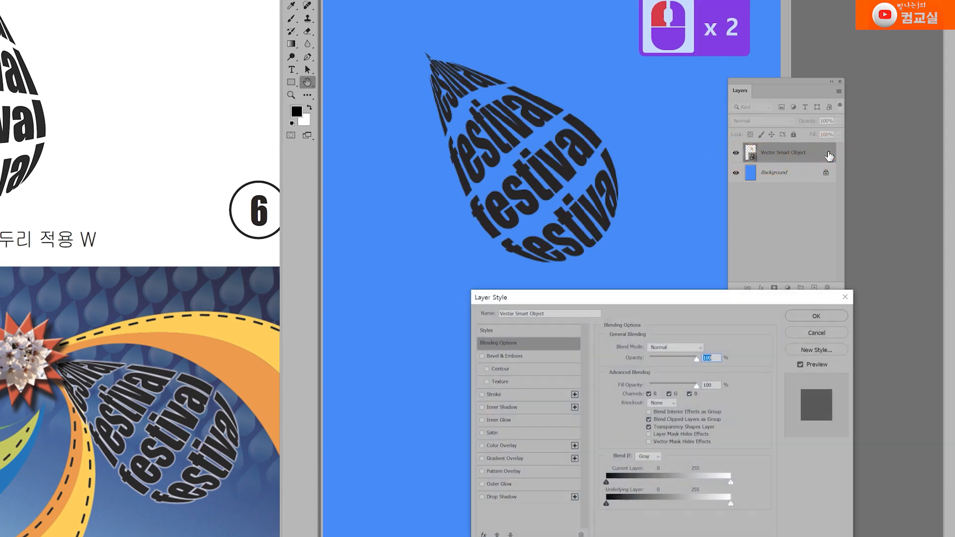
{"action": "left_click_drag", "start_coordinate": [720, 295], "coordinate": [674, 268]}
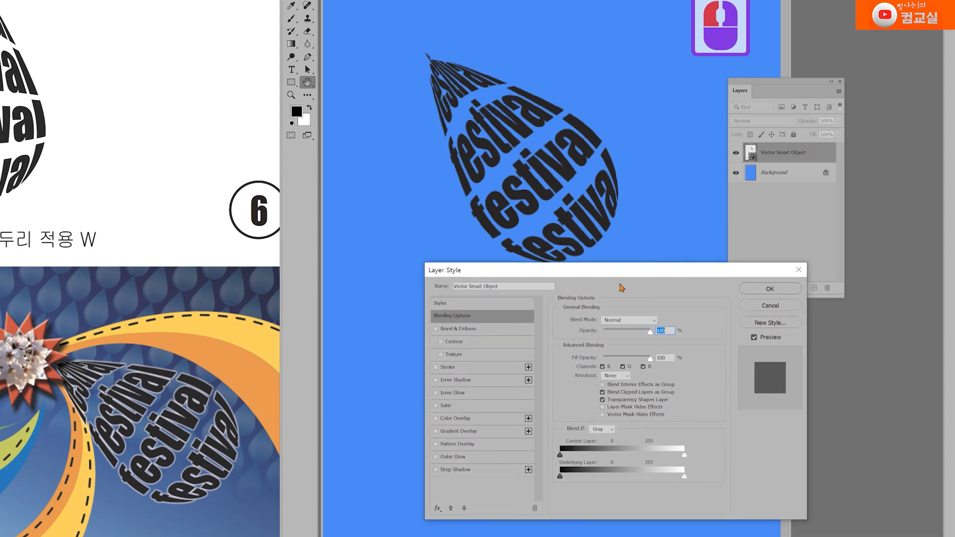
{"action": "left_click", "coordinate": [448, 367]}
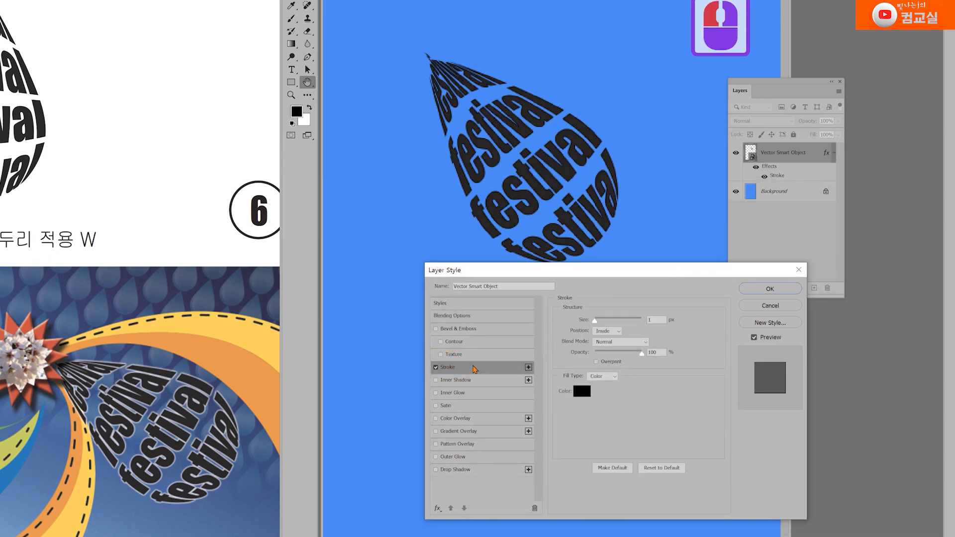
{"action": "left_click", "coordinate": [581, 391]}
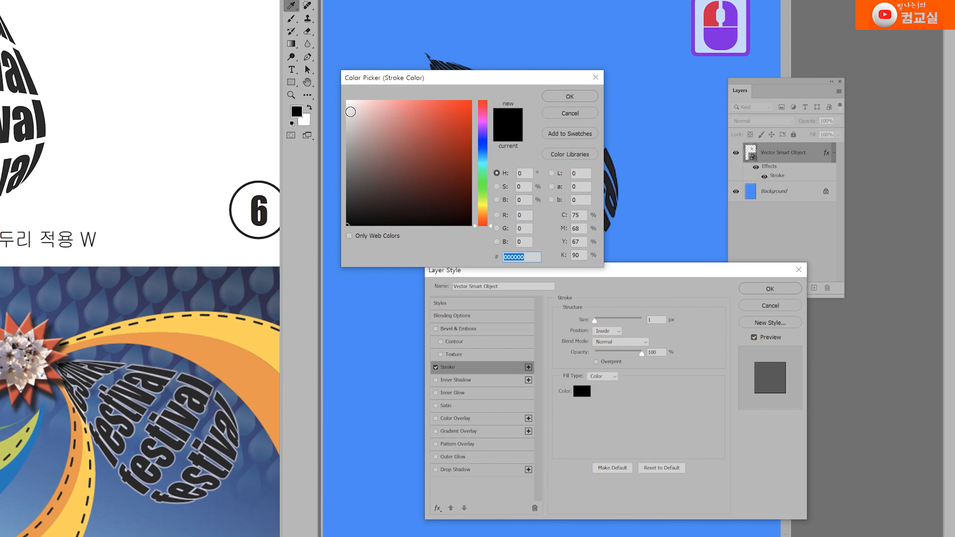
{"action": "left_click_drag", "start_coordinate": [351, 112], "coordinate": [338, 87]}
{"action": "double_click", "coordinate": [571, 94]}
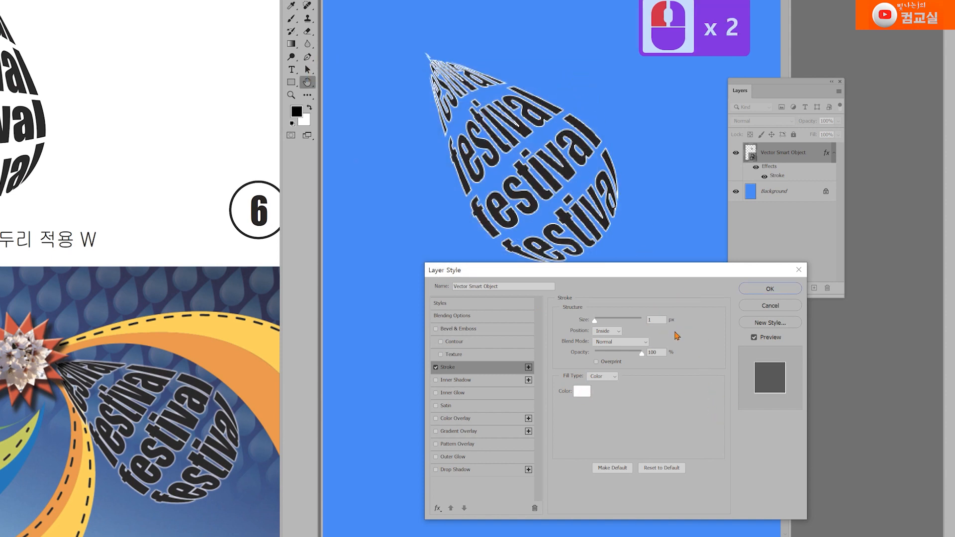
Step: Try a 2 px size for the white stroke and lower it back to 1 px
{"action": "double_click", "coordinate": [657, 321]}
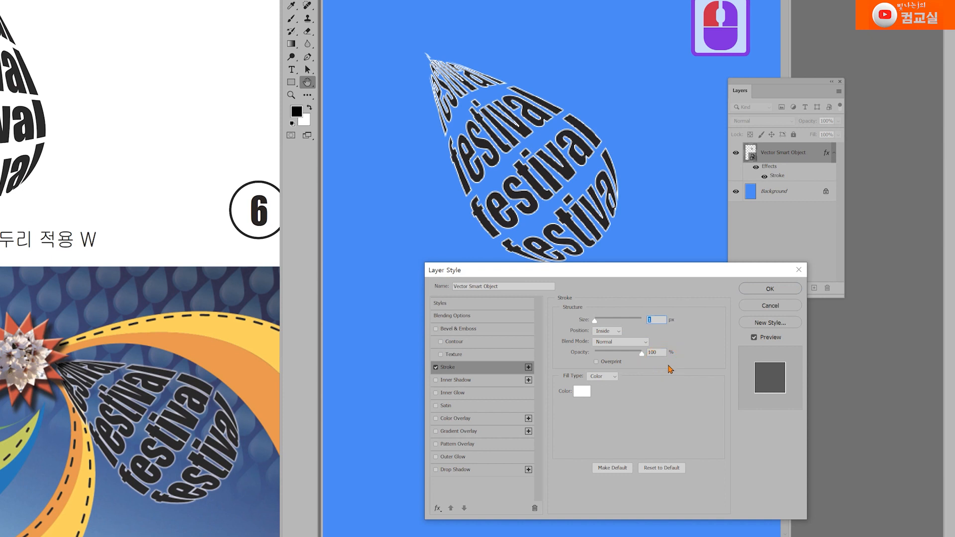
{"action": "type", "text": "2"}
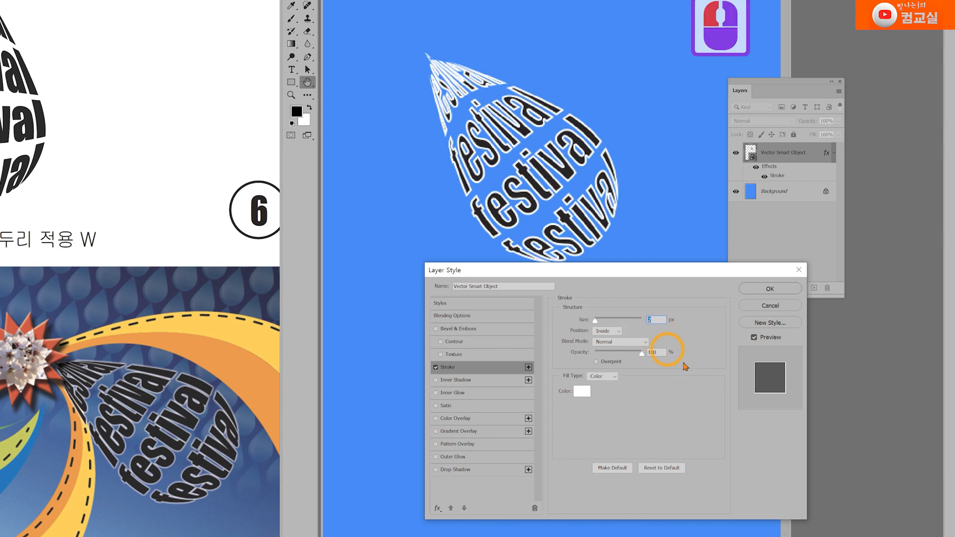
{"action": "key", "text": "Down"}
Step: Compare the Center, Outside and Inside positions for the white stroke and settle on Outside
{"action": "left_click", "coordinate": [618, 332]}
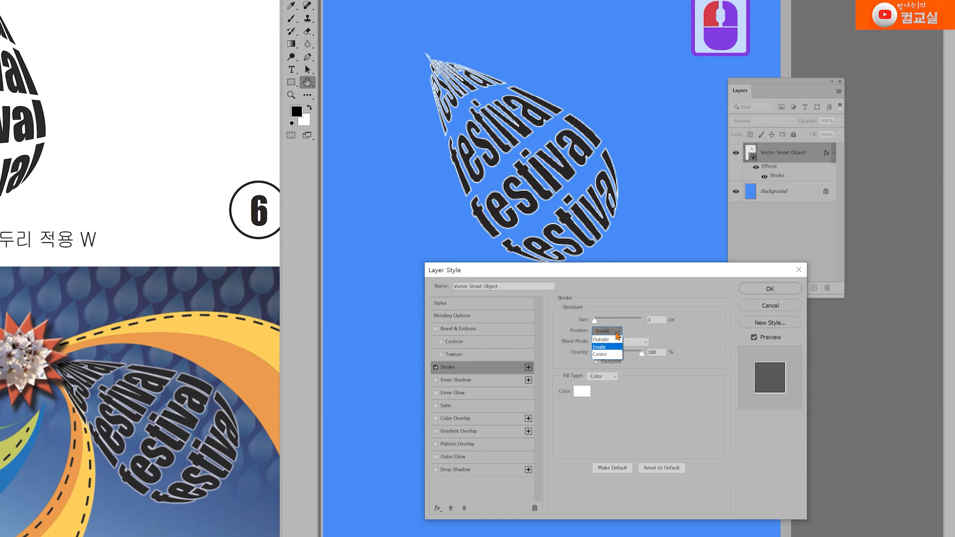
{"action": "left_click", "coordinate": [681, 412]}
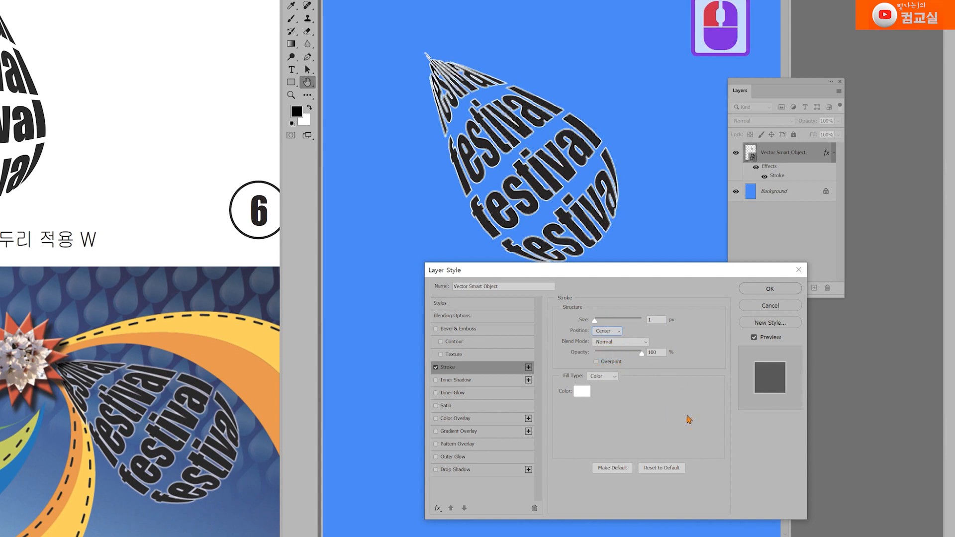
{"action": "left_click", "coordinate": [618, 330]}
{"action": "left_click", "coordinate": [617, 341]}
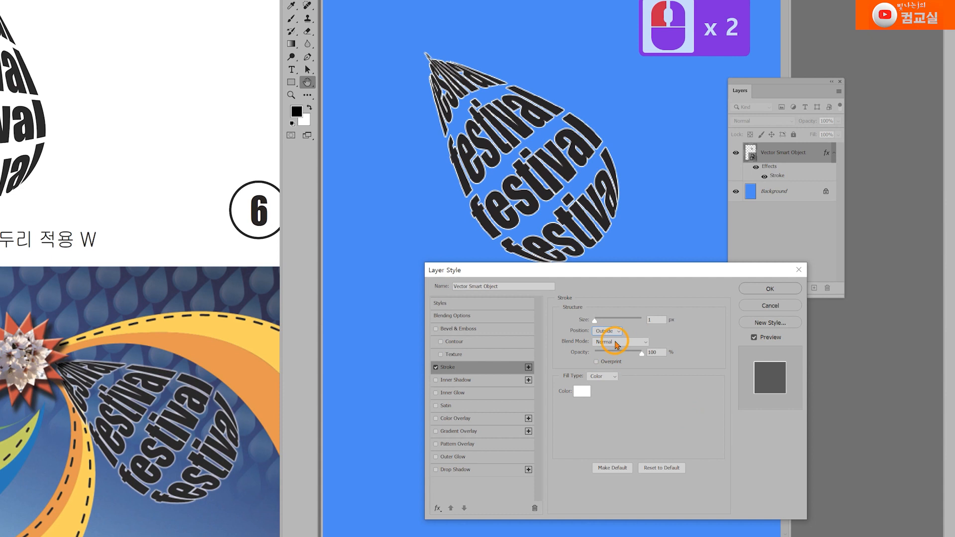
{"action": "left_click", "coordinate": [622, 332]}
{"action": "left_click", "coordinate": [617, 342]}
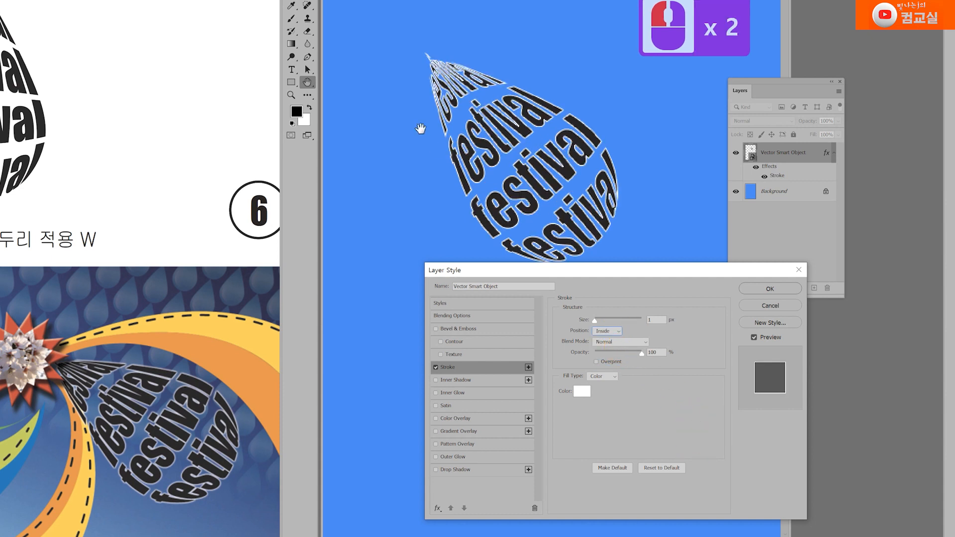
{"action": "left_click", "coordinate": [607, 332]}
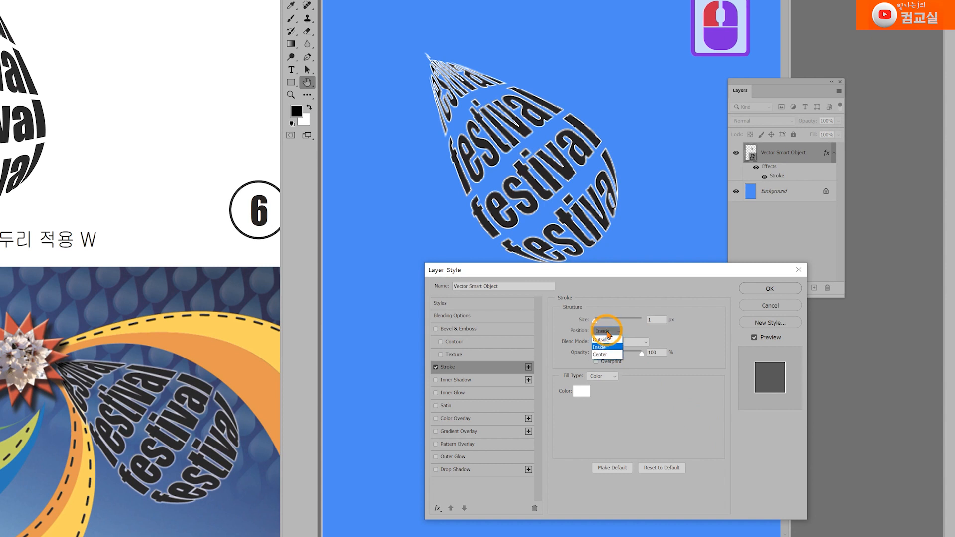
{"action": "left_click", "coordinate": [610, 341]}
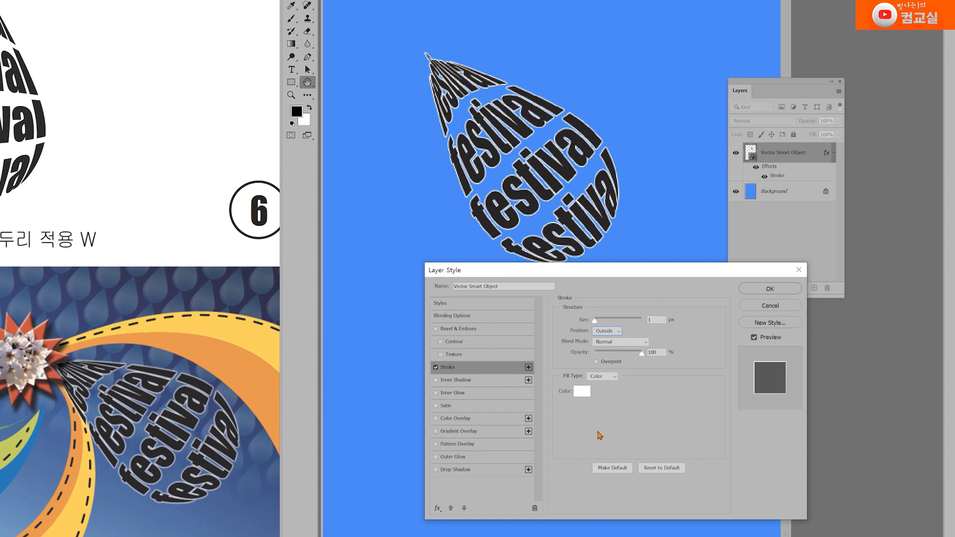
Step: Add a Color Overlay to the lettering with CMYK values 0, 0, 0, 100
{"action": "left_click", "coordinate": [455, 418]}
{"action": "left_click", "coordinate": [660, 322]}
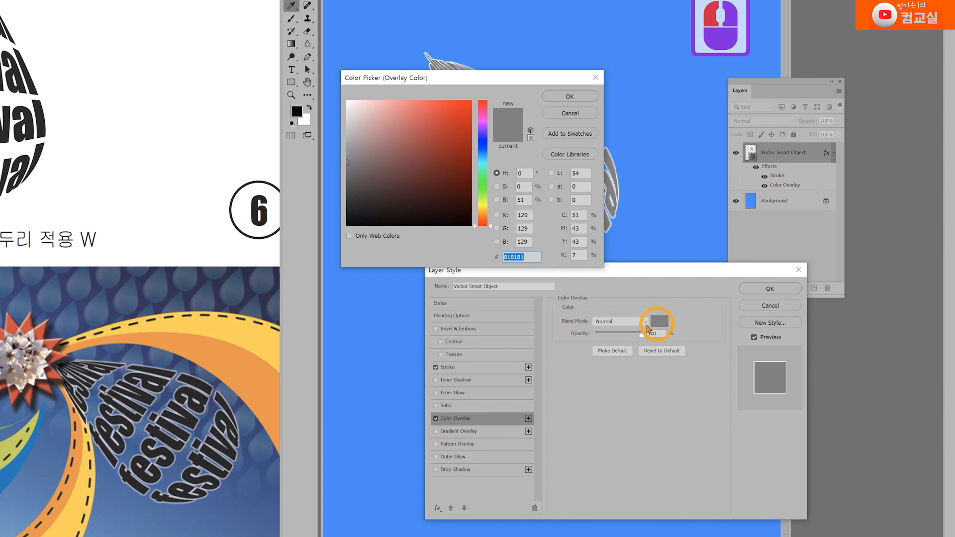
{"action": "type", "text": "0"}
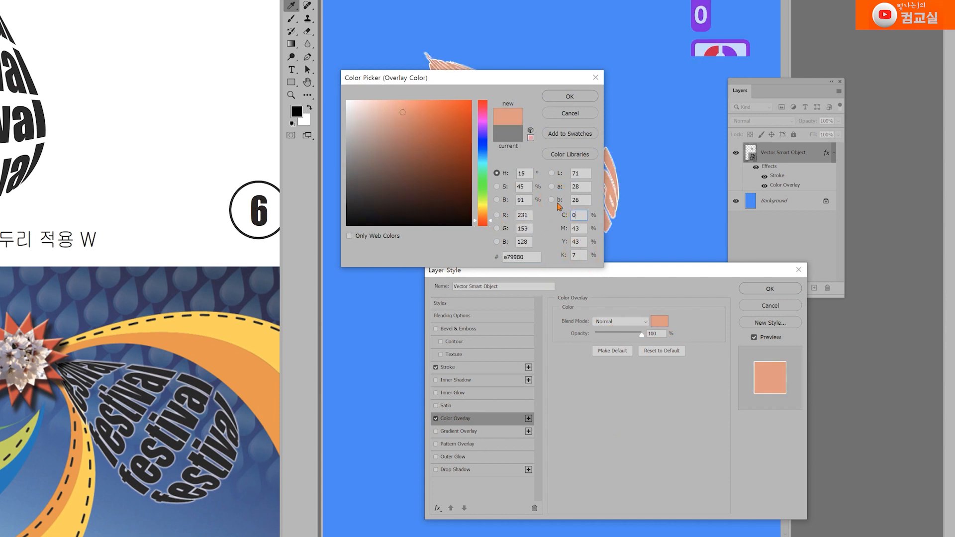
{"action": "key", "text": "Tab"}
{"action": "type", "text": "0"}
{"action": "key", "text": "Tab"}
{"action": "type", "text": "0"}
{"action": "key", "text": "Tab"}
{"action": "type", "text": "100"}
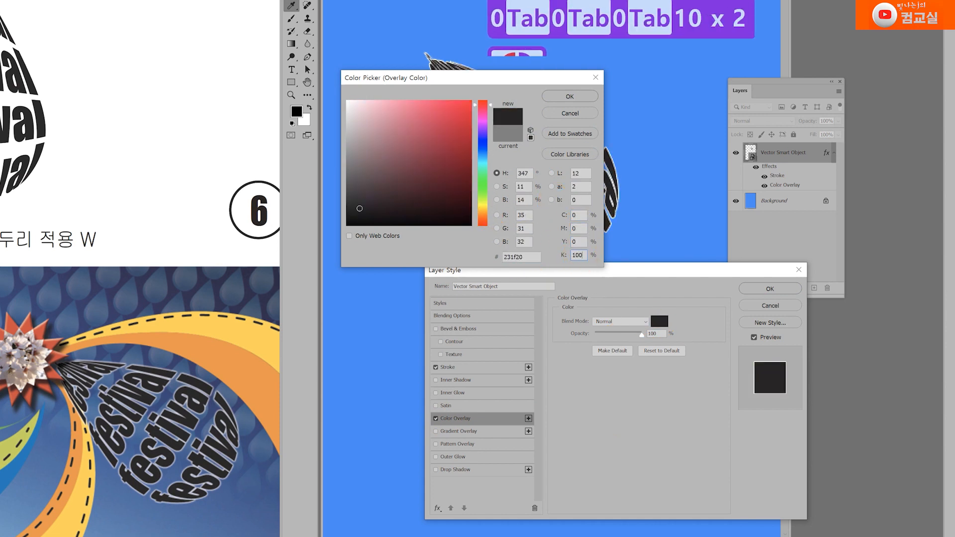
{"action": "key", "text": "Return"}
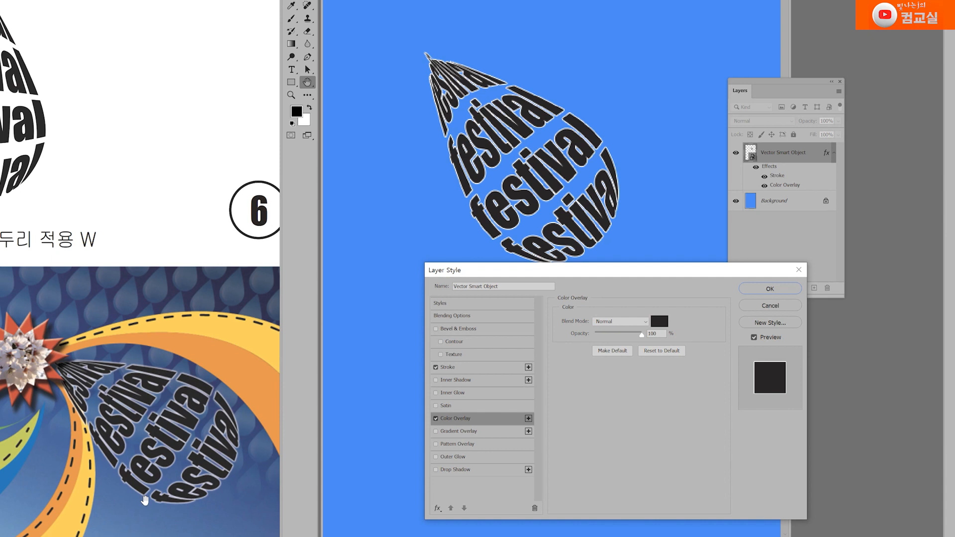
Step: Add an Outer Glow reset to its defaults, with size 5 px, spread 2% and opacity 50%
{"action": "left_click", "coordinate": [469, 459]}
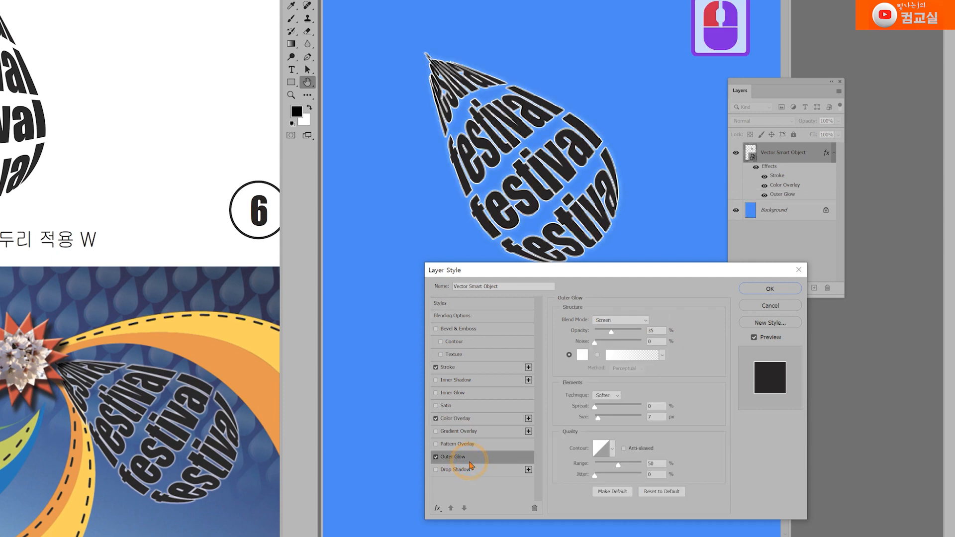
{"action": "left_click", "coordinate": [674, 492]}
{"action": "left_click", "coordinate": [674, 492]}
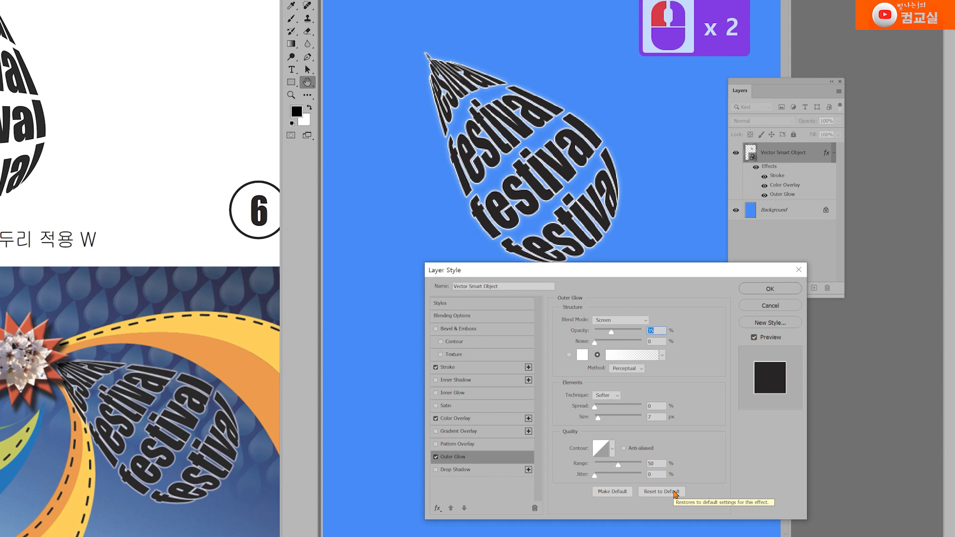
{"action": "left_click", "coordinate": [669, 491]}
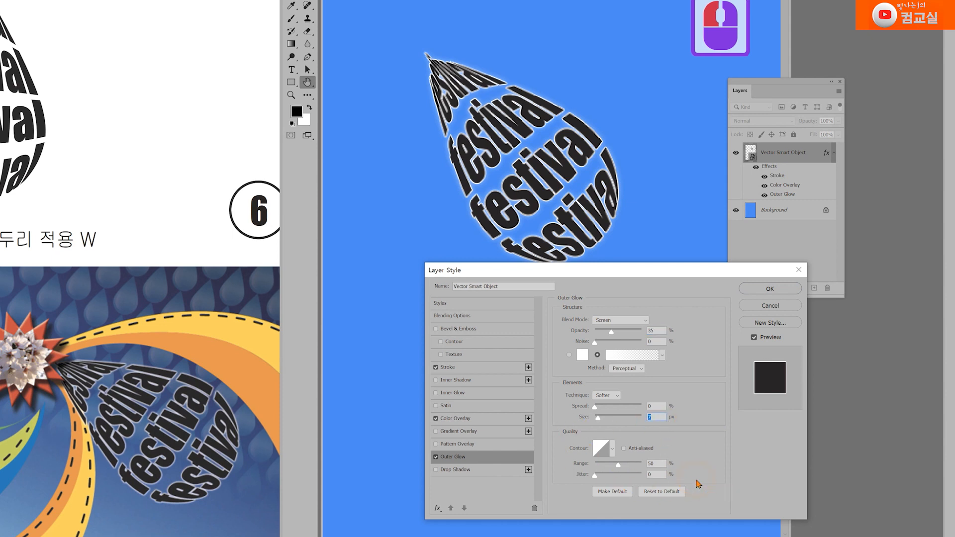
{"action": "type", "text": "5"}
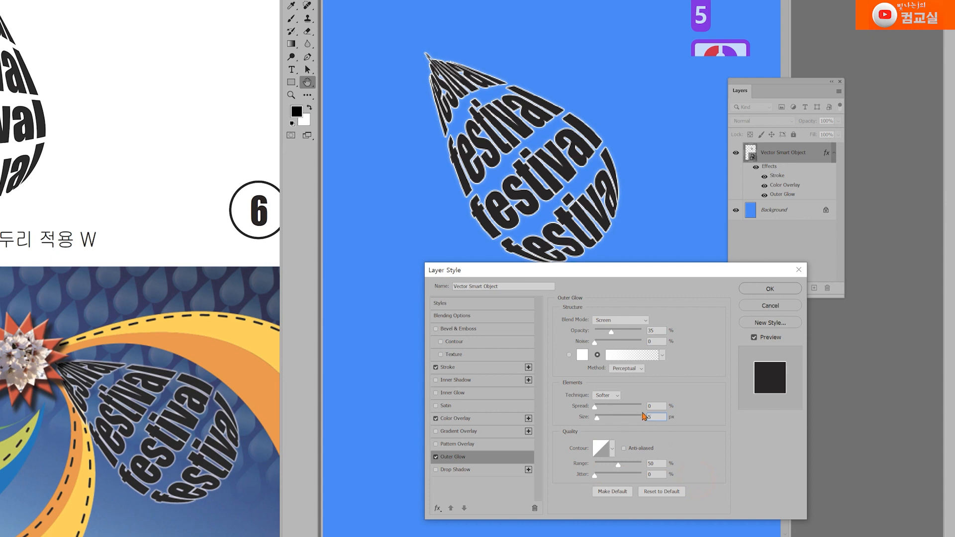
{"action": "left_click", "coordinate": [652, 406]}
{"action": "type", "text": "1"}
{"action": "type", "text": "2"}
{"action": "left_click_drag", "start_coordinate": [611, 332], "coordinate": [618, 332]}
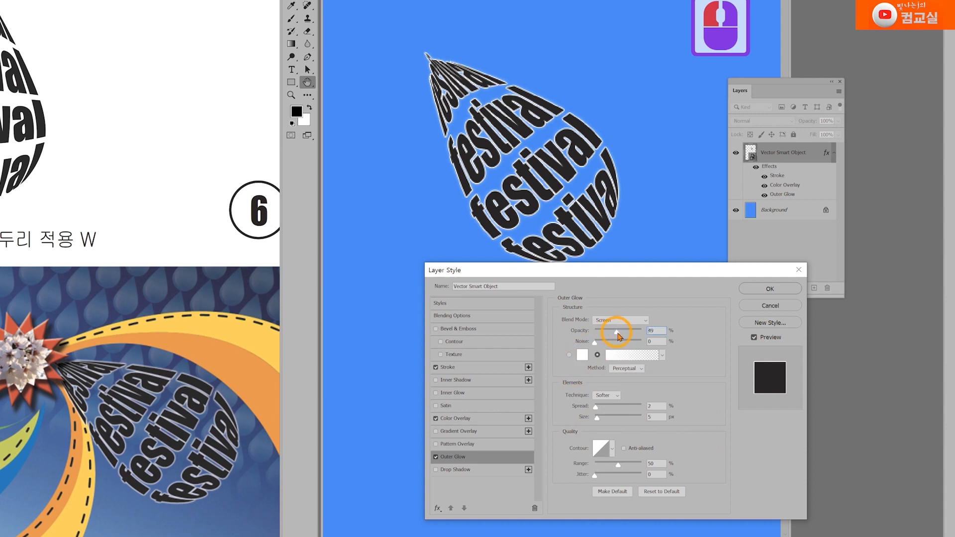
Step: Turn the Outer Glow off and on several times to compare the lettering with and without it
{"action": "left_click", "coordinate": [443, 457]}
{"action": "left_click", "coordinate": [440, 459]}
{"action": "left_click", "coordinate": [440, 460]}
{"action": "left_click", "coordinate": [439, 461]}
{"action": "left_click", "coordinate": [439, 461]}
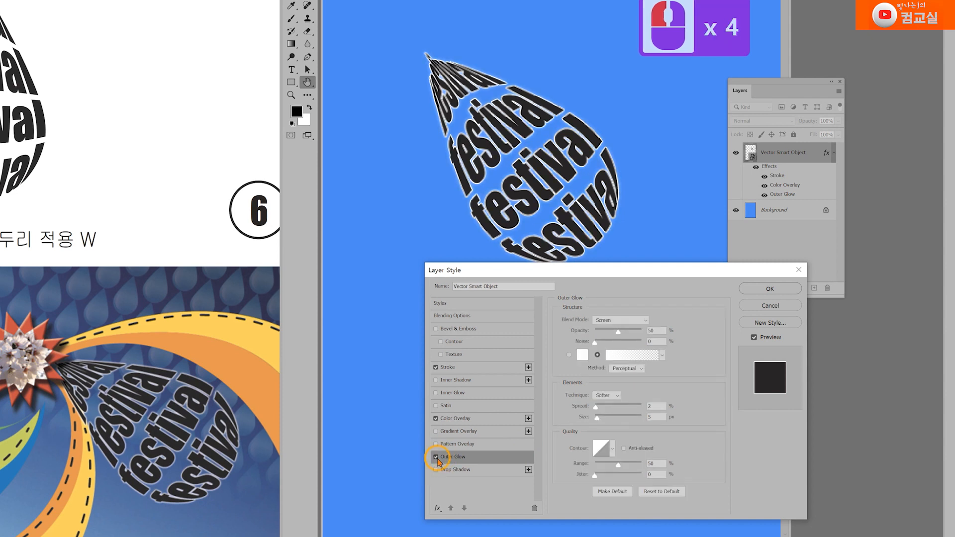
{"action": "left_click", "coordinate": [439, 462]}
{"action": "left_click", "coordinate": [439, 462]}
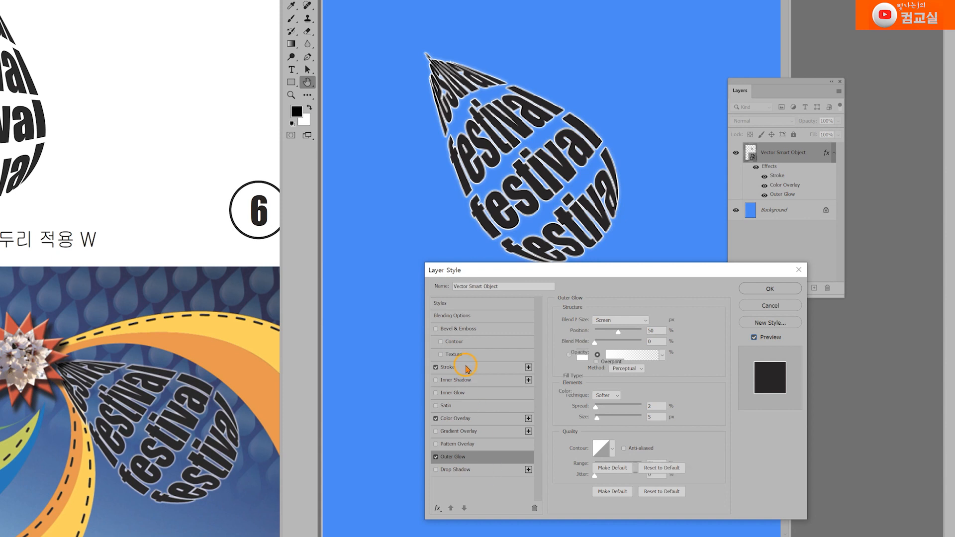
Step: Compare the Center stroke position with Outside, keep Outside, and apply the layer style to the lettering
{"action": "left_click", "coordinate": [468, 368]}
{"action": "left_click", "coordinate": [608, 331]}
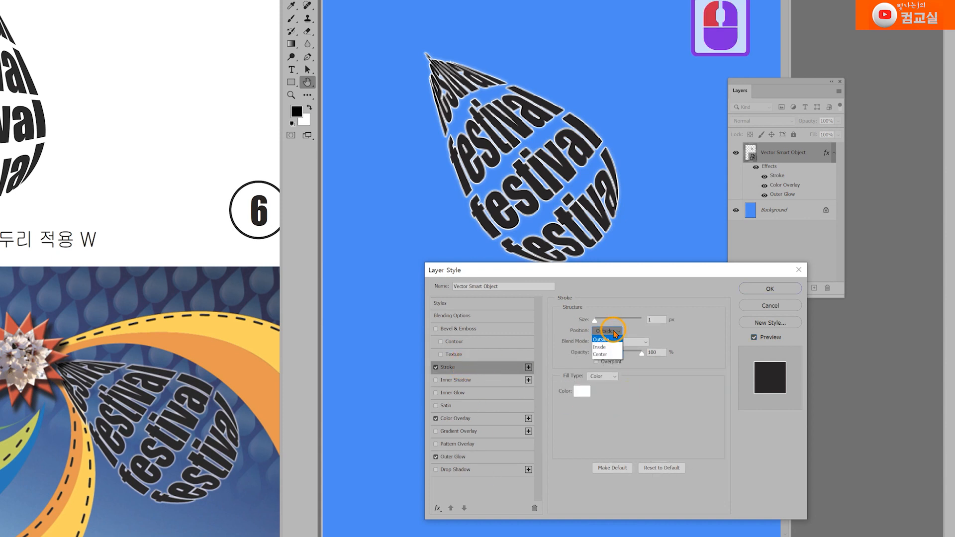
{"action": "left_click", "coordinate": [610, 356]}
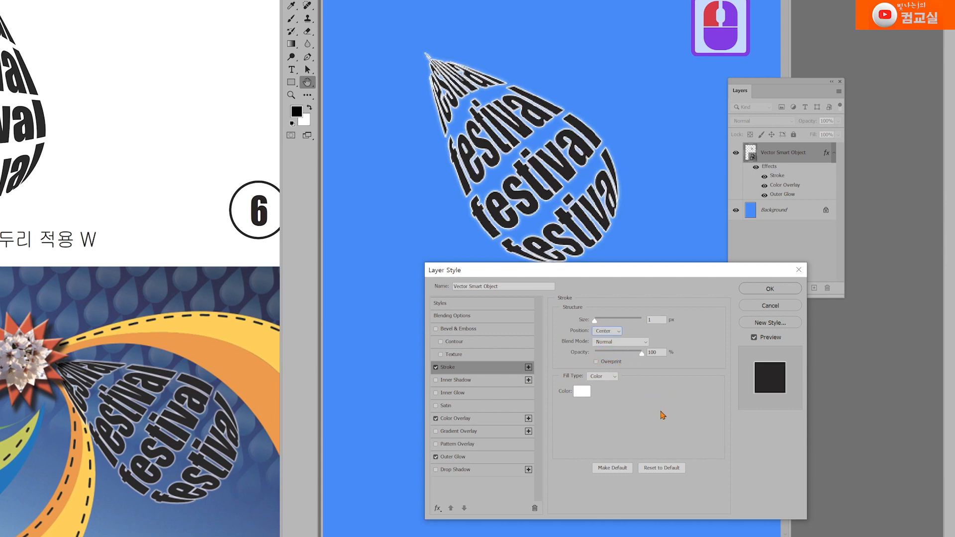
{"action": "left_click", "coordinate": [609, 331]}
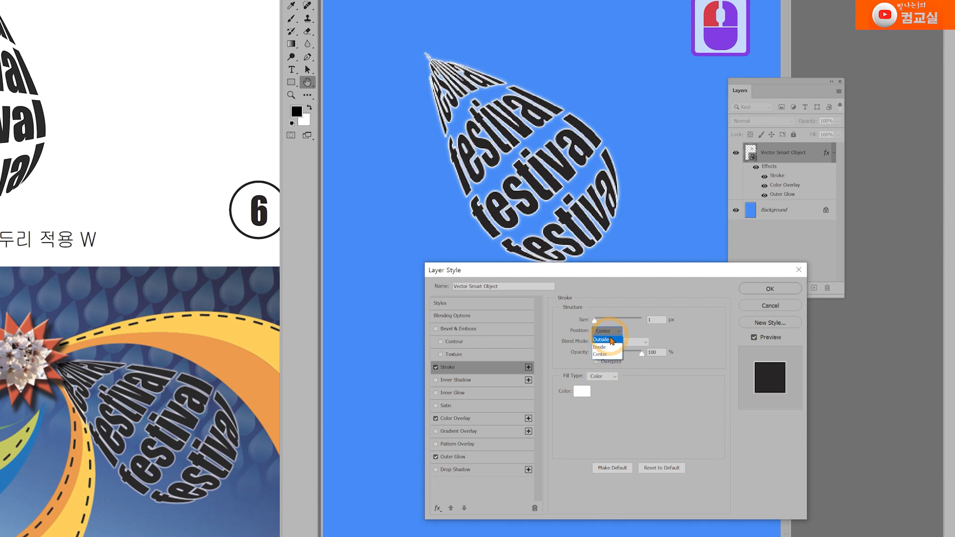
{"action": "left_click", "coordinate": [611, 337]}
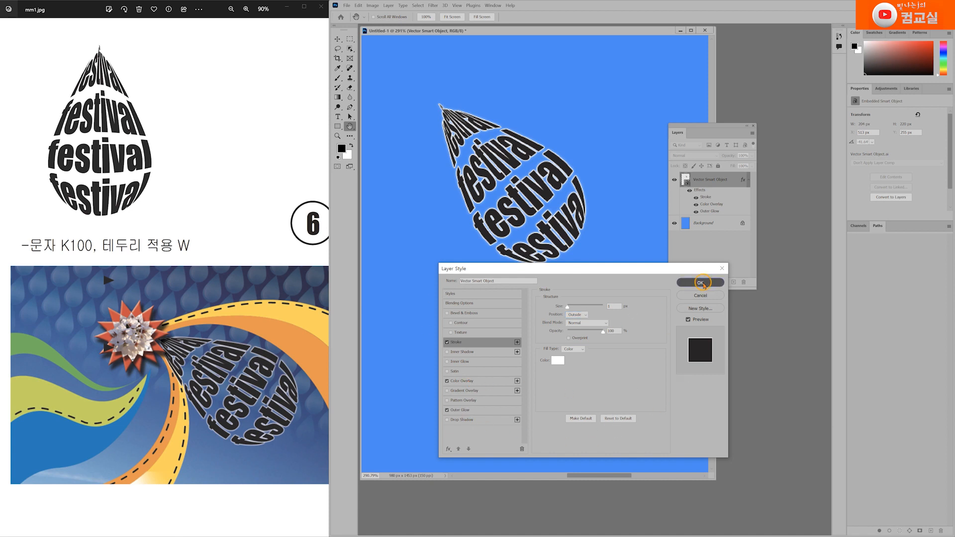
{"action": "left_click", "coordinate": [701, 296]}
{"action": "key", "text": "z"}
{"action": "left_click_drag", "start_coordinate": [519, 157], "coordinate": [540, 164]}
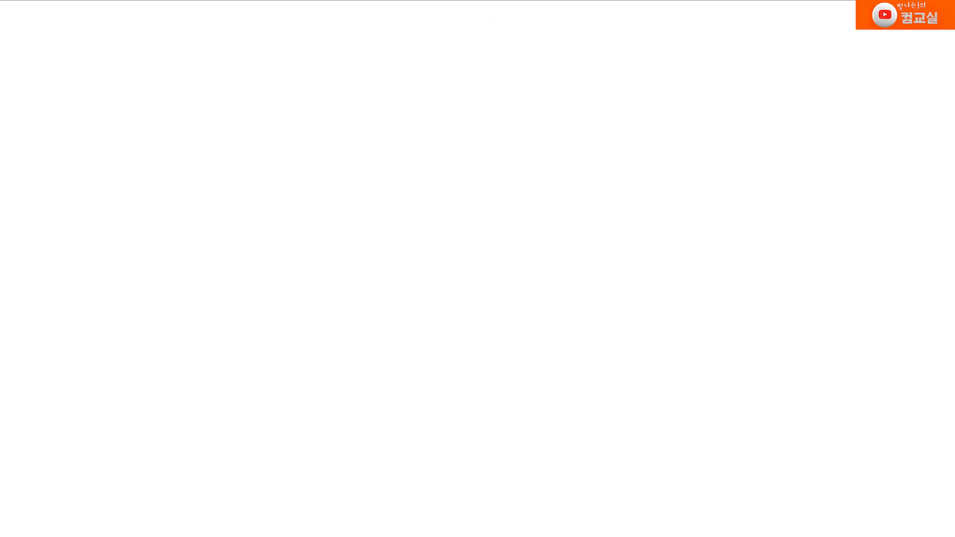
Step: Switch to Illustrator, deselect the teardrop lettering, and examine the oval 딸기 pattern of item 10 in the reference image
{"action": "key", "text": "alt+Tab"}
{"action": "scroll", "coordinate": [264, 223], "scroll_direction": "down", "scroll_amount": 4}
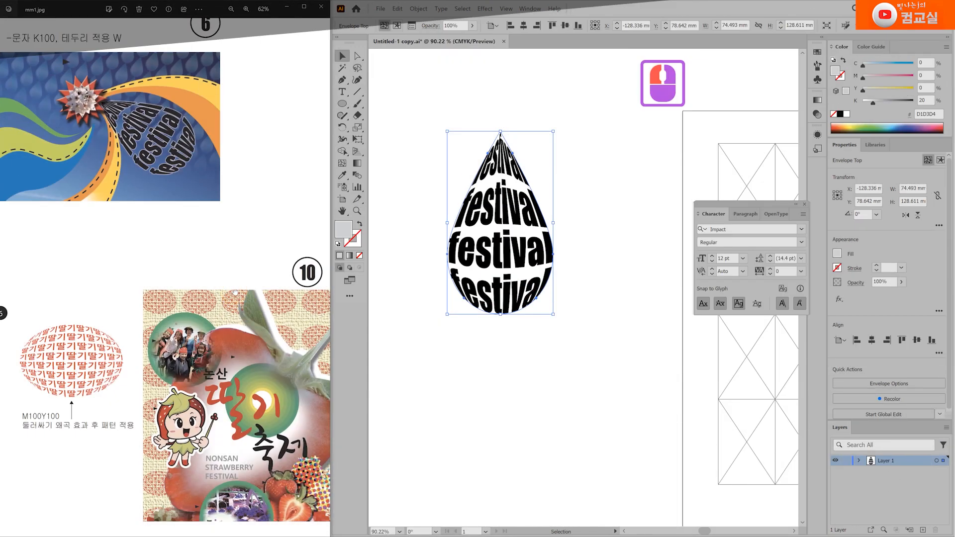
{"action": "left_click", "coordinate": [539, 379]}
{"action": "left_click_drag", "start_coordinate": [507, 399], "coordinate": [627, 211]}
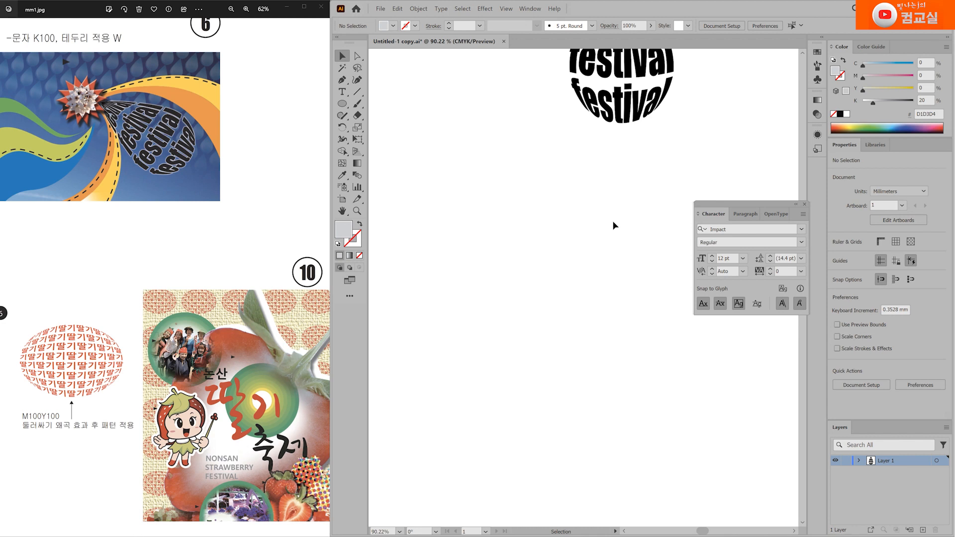
{"action": "left_click", "coordinate": [103, 402]}
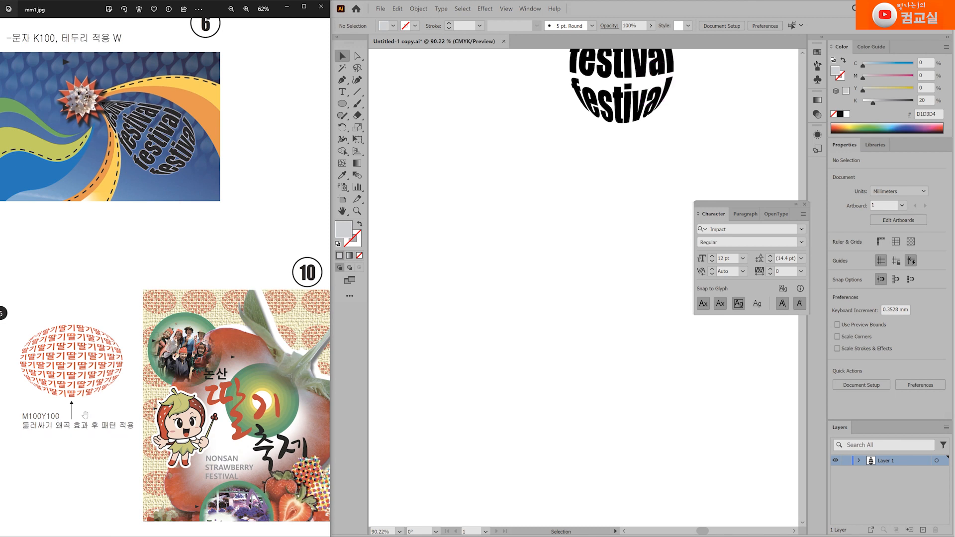
{"action": "left_click_drag", "start_coordinate": [168, 393], "coordinate": [157, 393]}
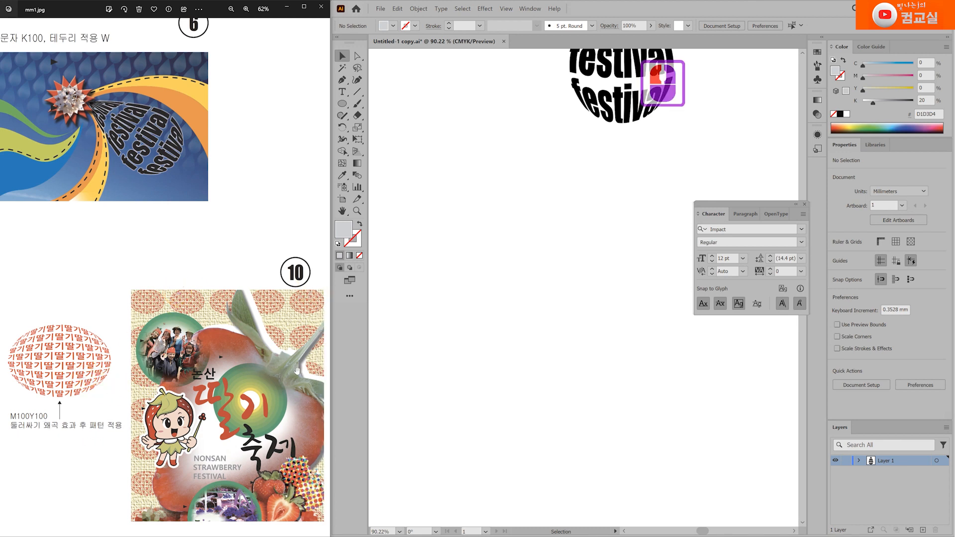
{"action": "left_click_drag", "start_coordinate": [55, 460], "coordinate": [71, 462]}
Step: Add a point text reading "딸기" in the empty area below the teardrop lettering
{"action": "left_click", "coordinate": [537, 133]}
{"action": "left_click", "coordinate": [342, 92]}
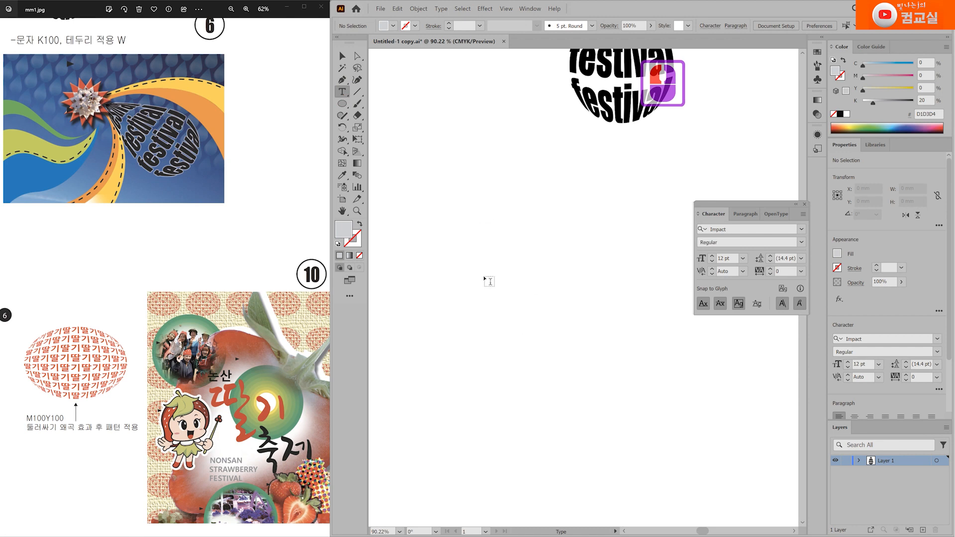
{"action": "left_click", "coordinate": [487, 278]}
{"action": "type", "text": "딸기"}
{"action": "key", "text": "ctrl"}
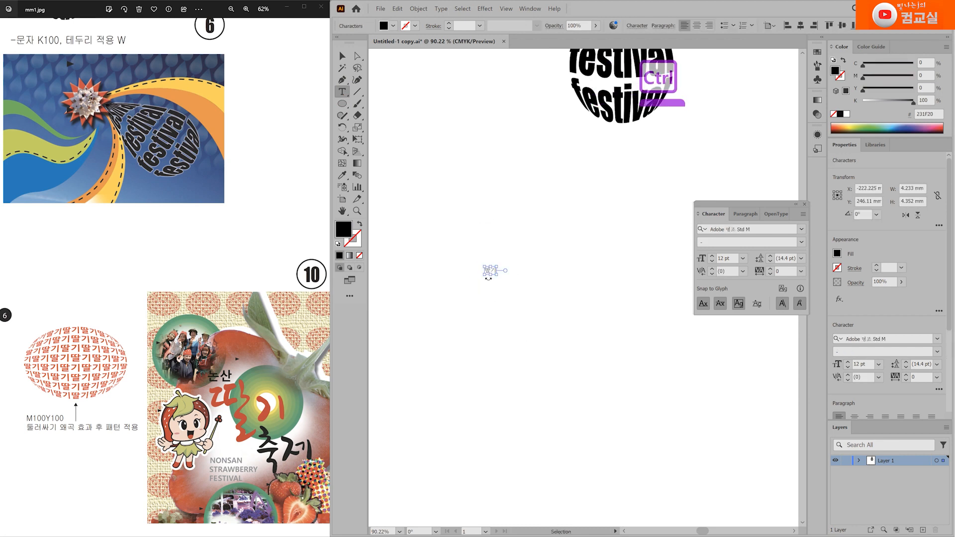
Step: Enlarge the 딸기 text to about 176 pt and reposition it in the empty area below the teardrop lettering
{"action": "left_click_drag", "start_coordinate": [496, 273], "coordinate": [656, 396]}
{"action": "left_click", "coordinate": [661, 396], "text": "ctrl"}
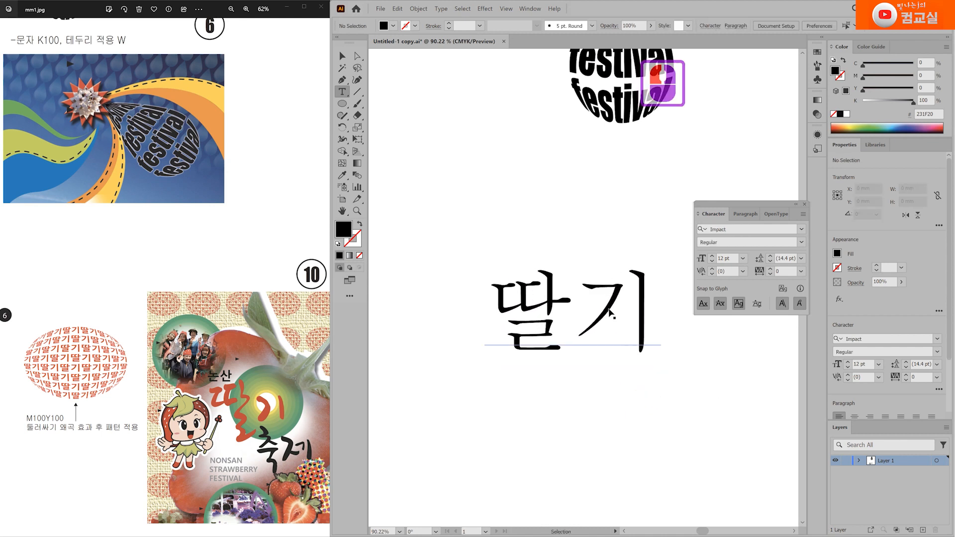
{"action": "left_click_drag", "start_coordinate": [608, 298], "coordinate": [562, 265]}
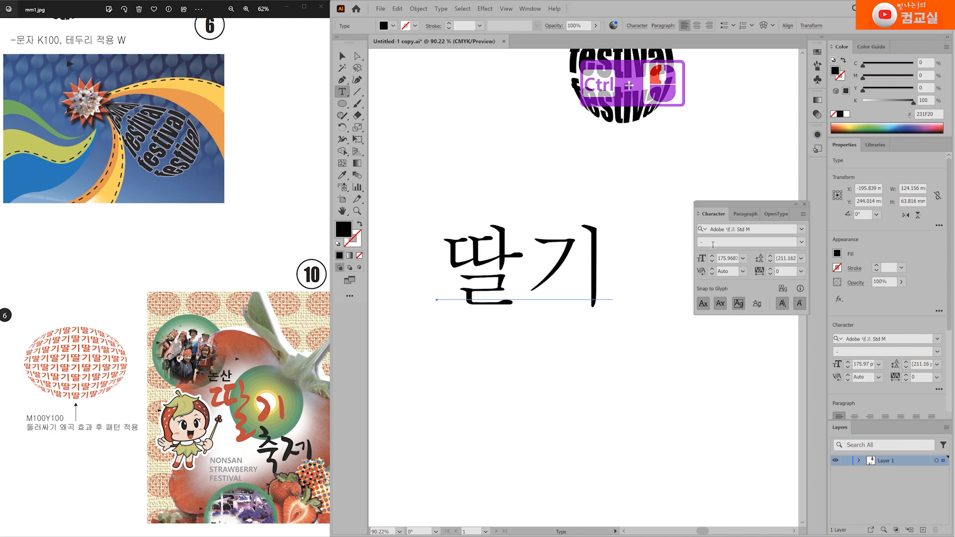
Step: Set the font of the large 딸기 text to 돋움
{"action": "left_click", "coordinate": [764, 227]}
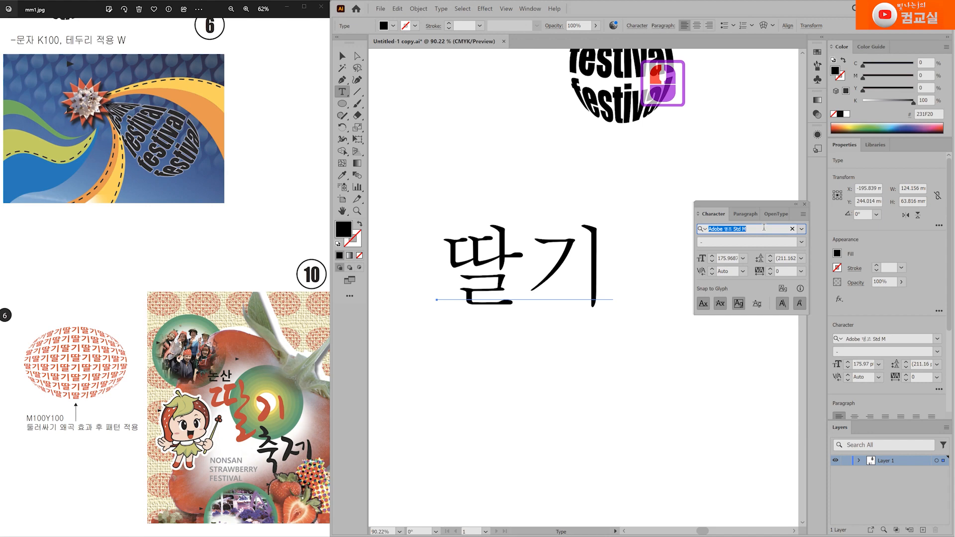
{"action": "key", "text": "BackSpace"}
{"action": "key", "text": "BackSpace"}
{"action": "key", "text": "BackSpace"}
{"action": "key", "text": "BackSpace"}
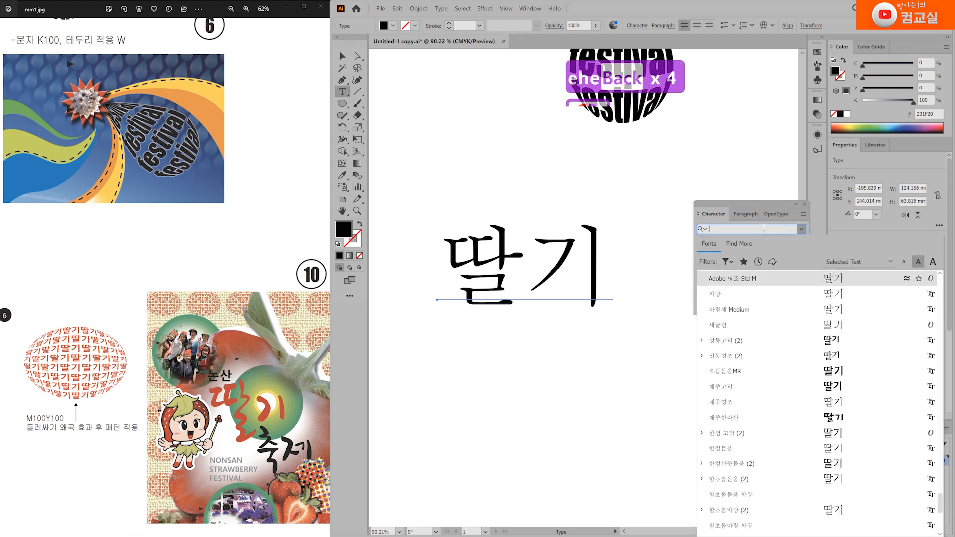
{"action": "type", "text": "돋움"}
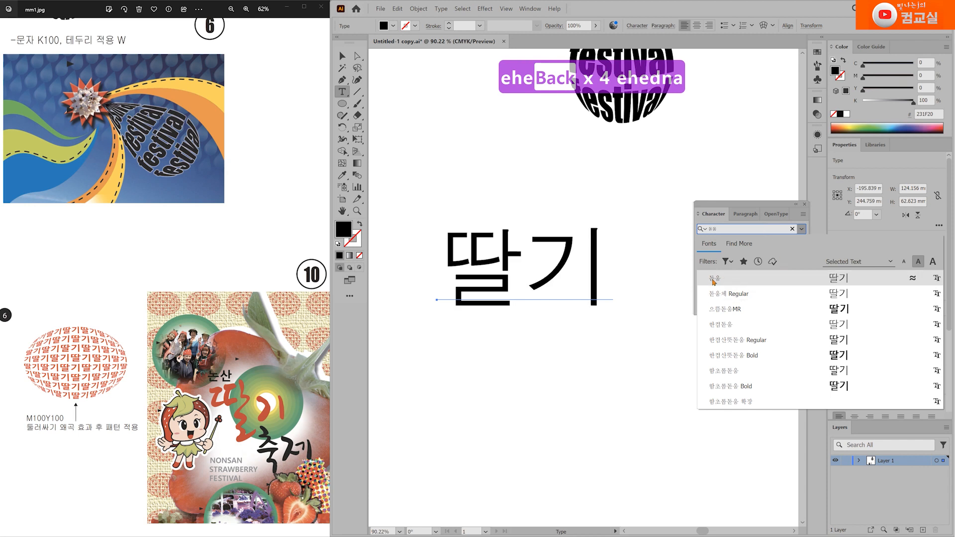
{"action": "left_click", "coordinate": [713, 281]}
Step: Duplicate the 딸기 text straight below itself and set the copy's font to 한컴산뜻돋움 Regular
{"action": "left_click", "coordinate": [501, 291], "text": "ctrl"}
{"action": "left_click_drag", "start_coordinate": [501, 291], "coordinate": [500, 383]}
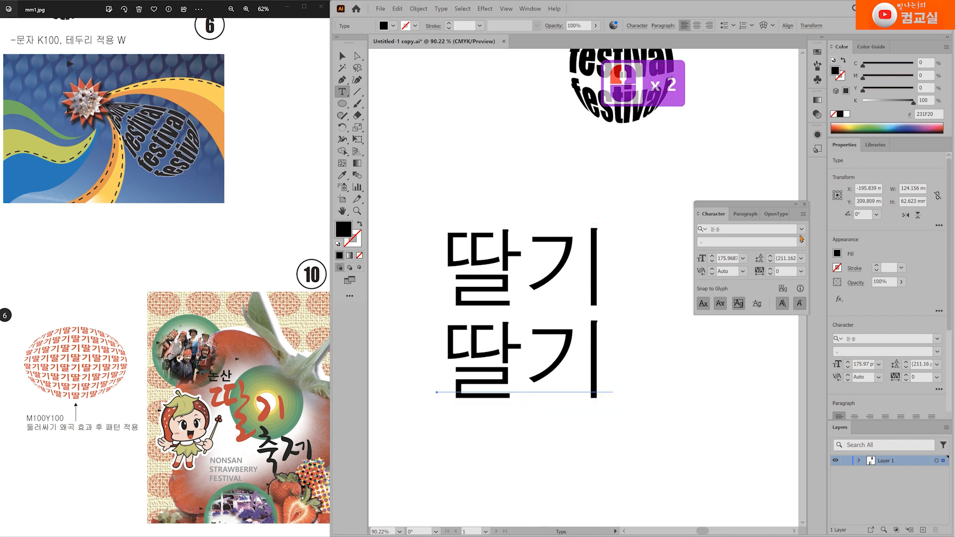
{"action": "left_click", "coordinate": [802, 230]}
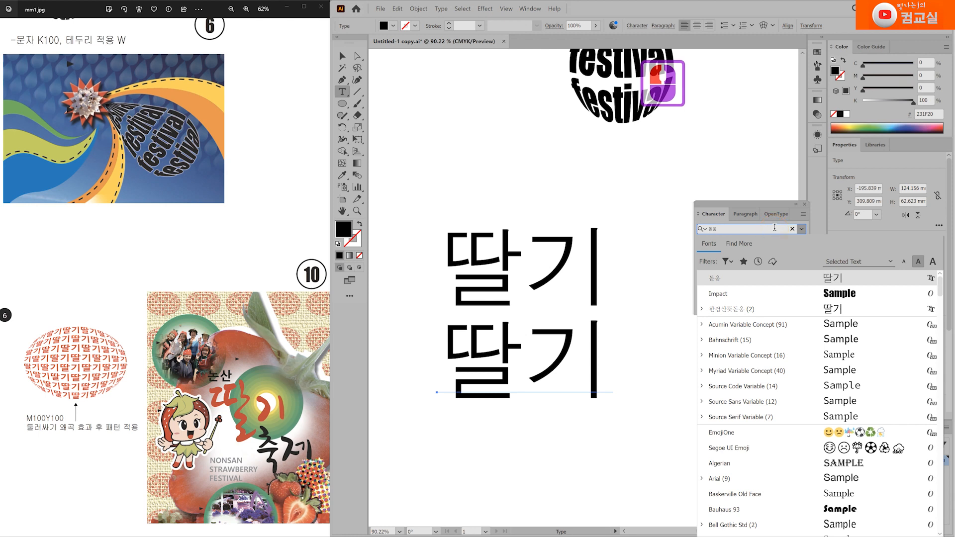
{"action": "key", "text": "BackSpace"}
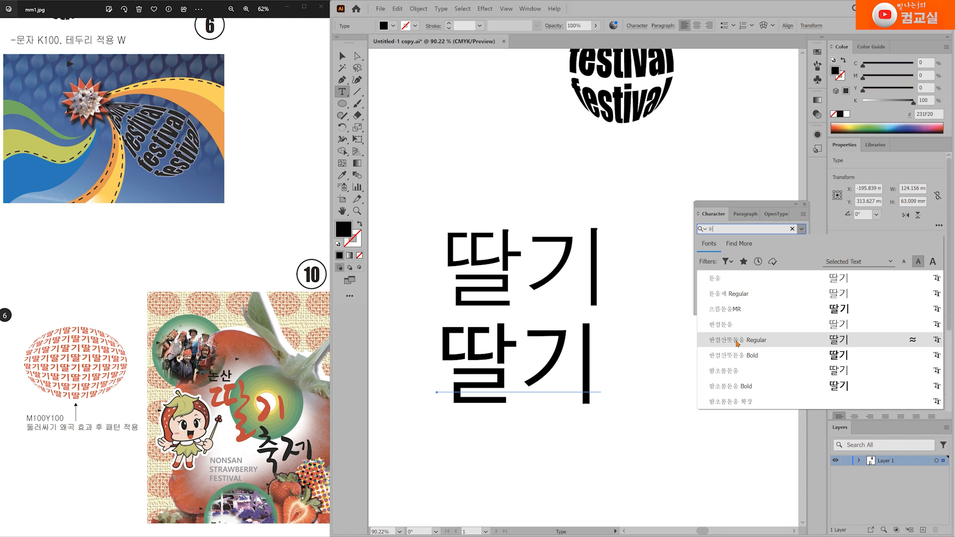
{"action": "left_click", "coordinate": [738, 342]}
{"action": "key", "text": "ctrl"}
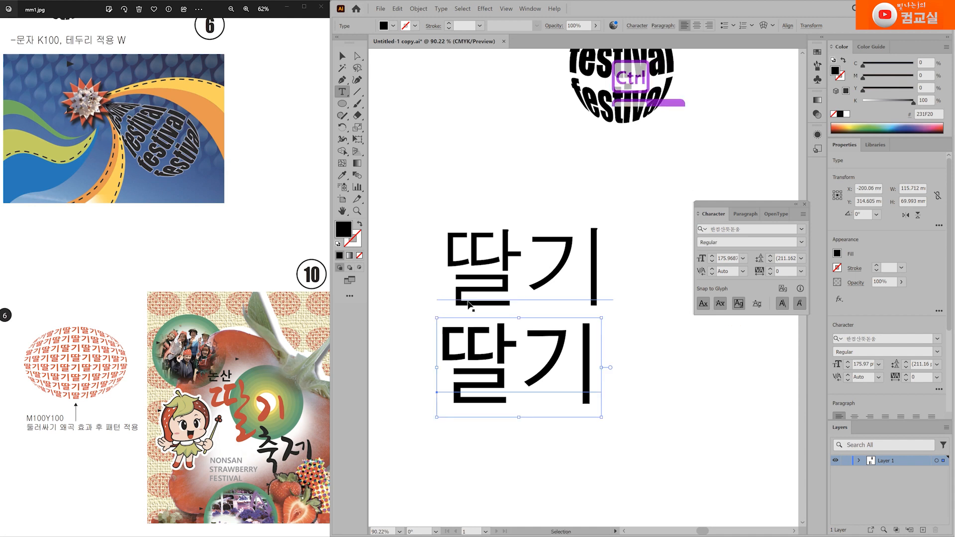
Step: Delete the upper 돋움 version of the text and move the remaining 딸기 up into its place
{"action": "left_click", "coordinate": [468, 304], "text": "ctrl"}
{"action": "key", "text": "Delete"}
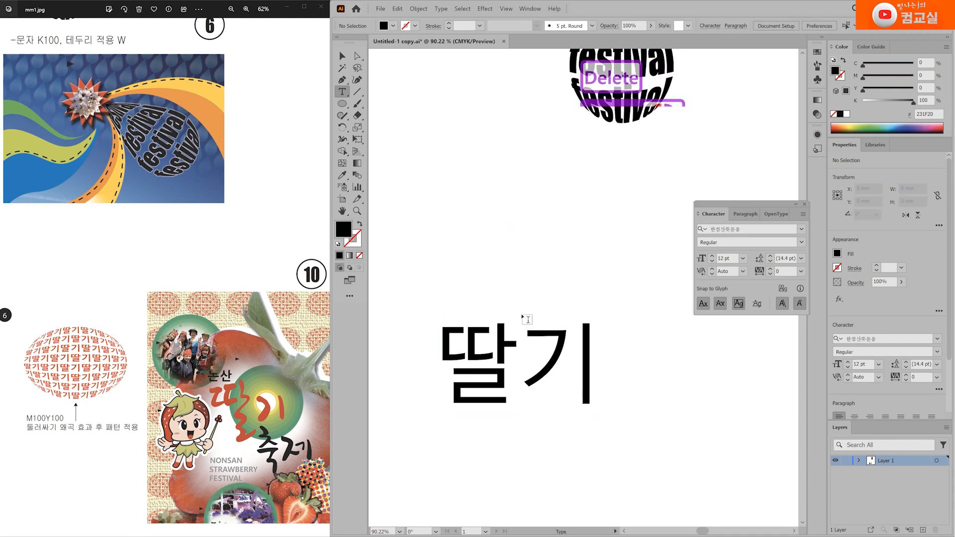
{"action": "left_click_drag", "start_coordinate": [501, 350], "coordinate": [491, 245]}
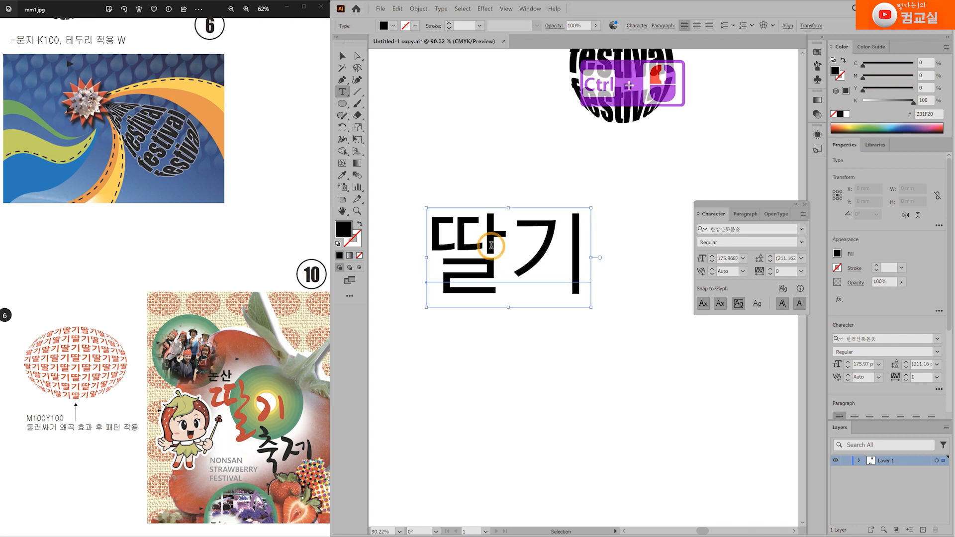
Step: Set the fill color of the 딸기 characters to M 100, Y 100 and K 0
{"action": "triple_click", "coordinate": [491, 245]}
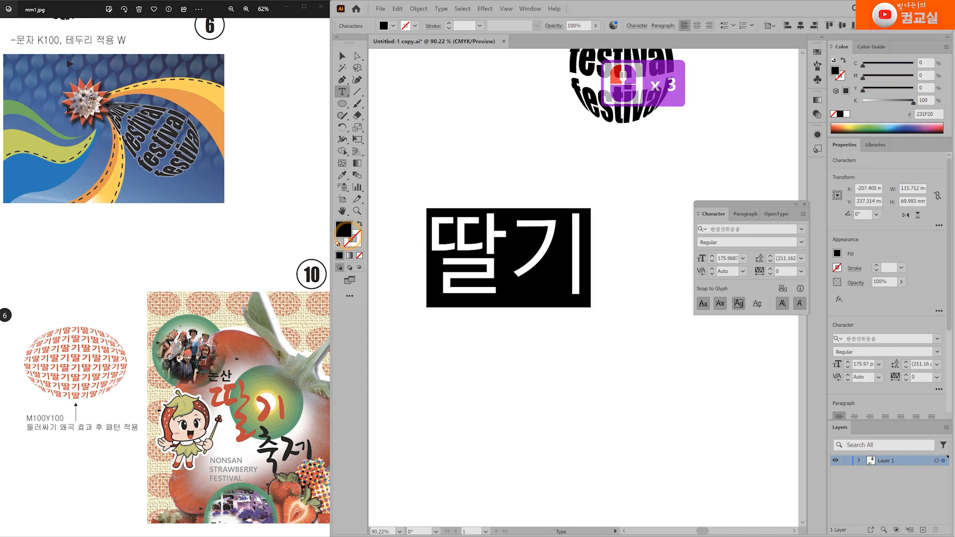
{"action": "double_click", "coordinate": [343, 230]}
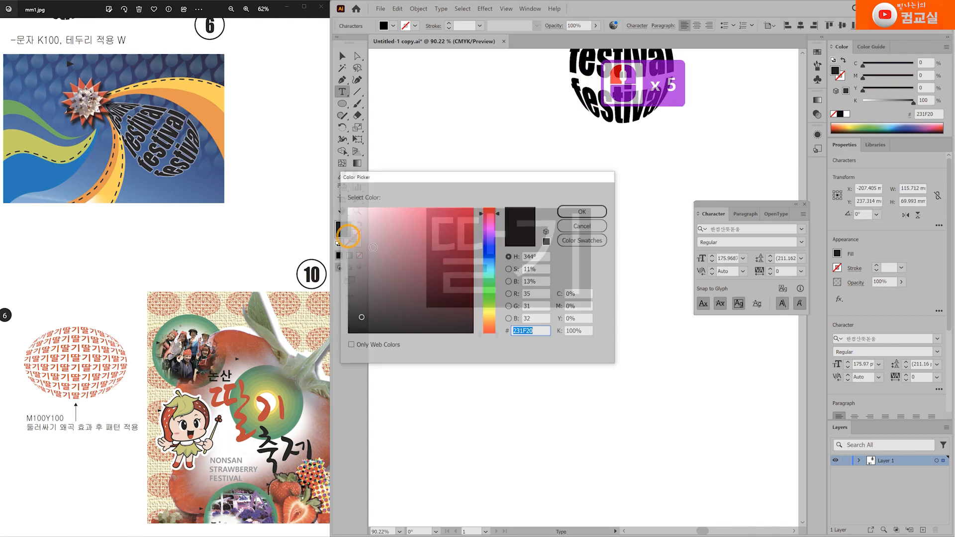
{"action": "left_click", "coordinate": [587, 302]}
{"action": "type", "text": "100"}
{"action": "key", "text": "Tab"}
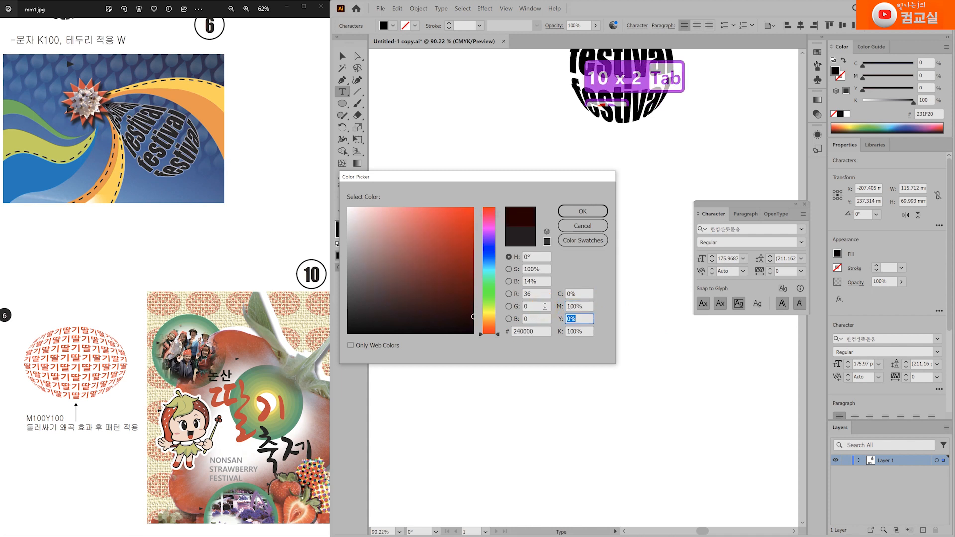
{"action": "type", "text": "100"}
{"action": "key", "text": "Tab"}
{"action": "type", "text": "0"}
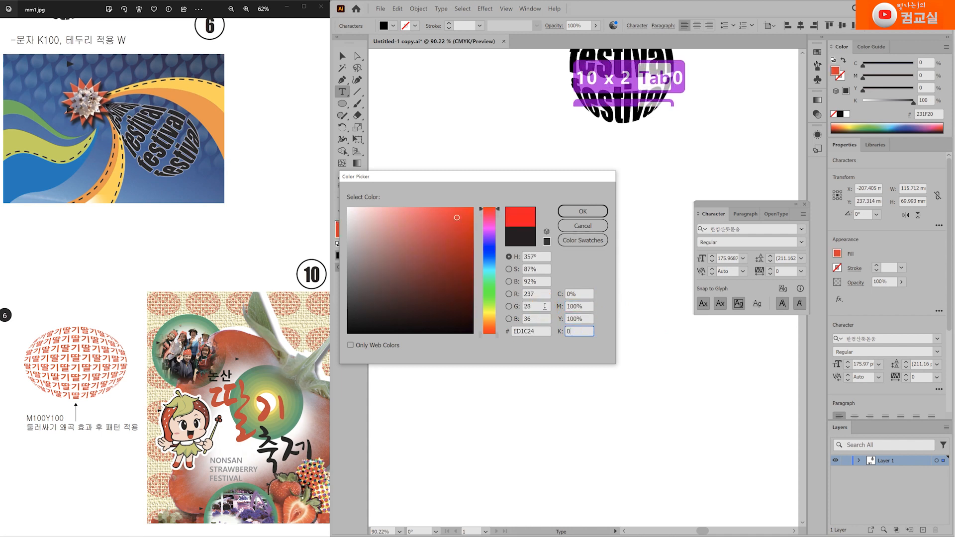
{"action": "key", "text": "Return"}
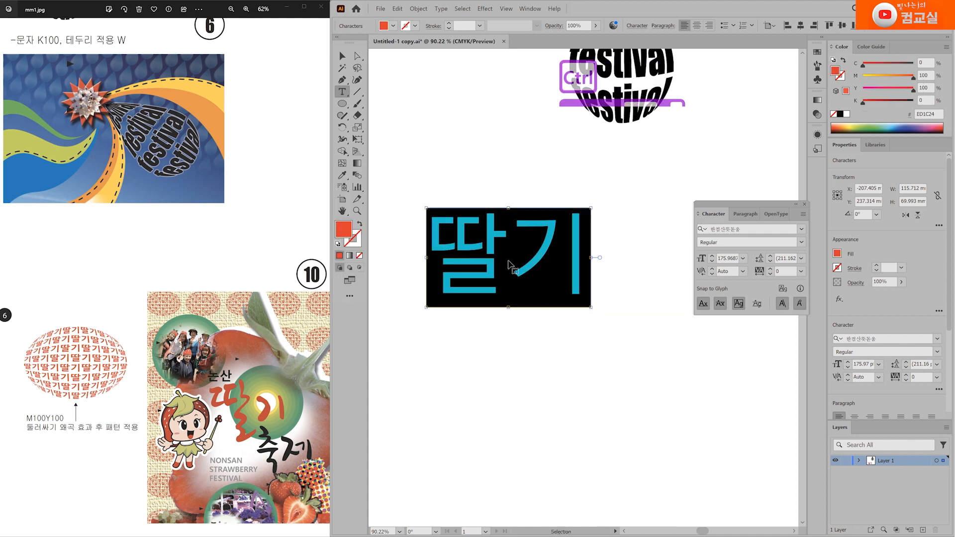
Step: Scale the red 딸기 text down to about 33 pt and place it at the left side of the empty area
{"action": "left_click", "coordinate": [483, 274], "text": "ctrl"}
{"action": "left_click_drag", "start_coordinate": [484, 275], "coordinate": [464, 253]}
{"action": "left_click_drag", "start_coordinate": [555, 279], "coordinate": [438, 205]}
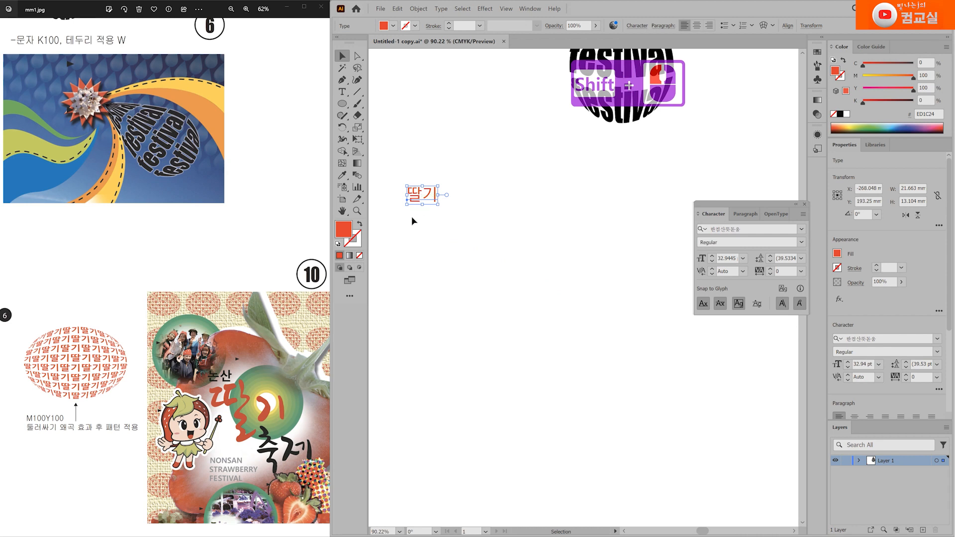
Step: Copy the small 딸기 directly beside itself and repeat the duplication to build a row of seven words
{"action": "left_click", "coordinate": [55, 337]}
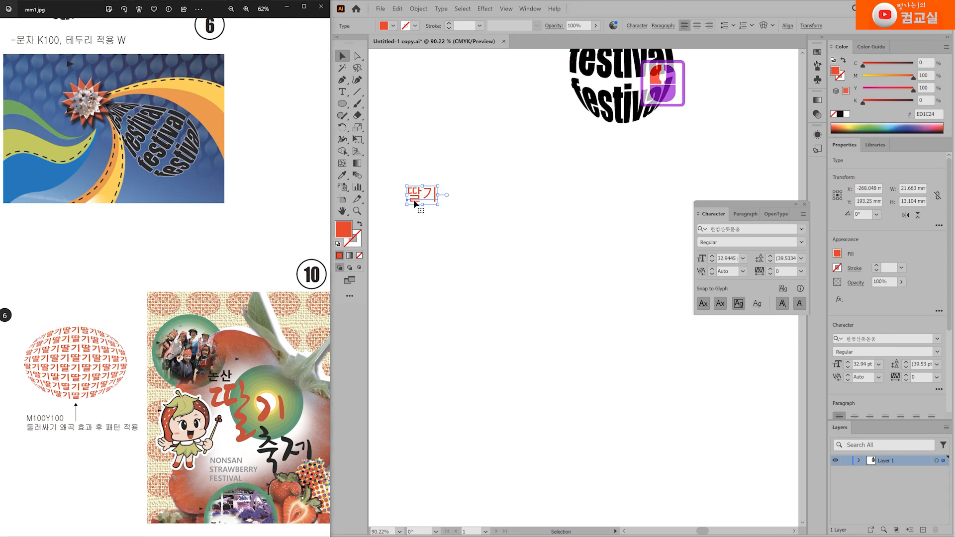
{"action": "left_click_drag", "start_coordinate": [414, 200], "coordinate": [439, 204]}
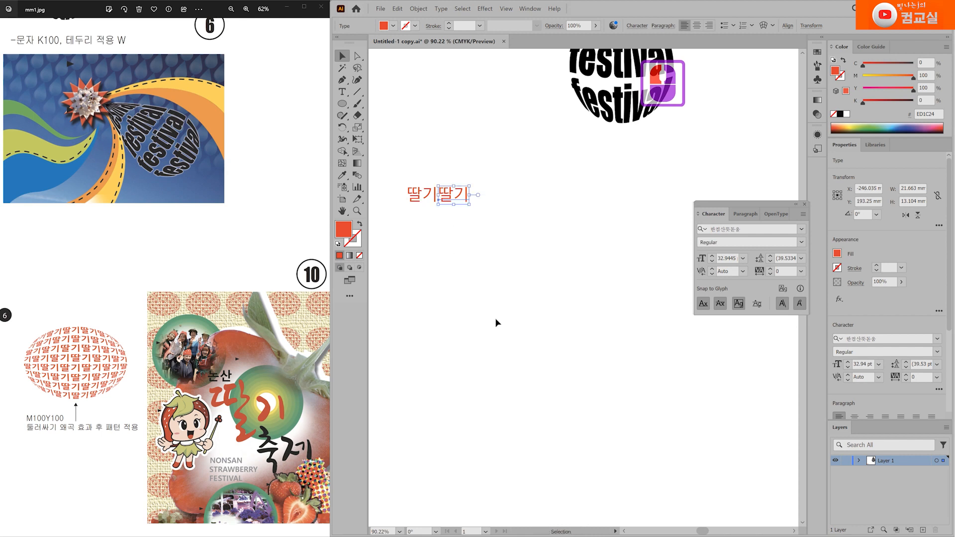
{"action": "key", "text": "ctrl+d"}
{"action": "key", "text": "ctrl+d"}
{"action": "key", "text": "ctrl+d"}
{"action": "key", "text": "ctrl+d"}
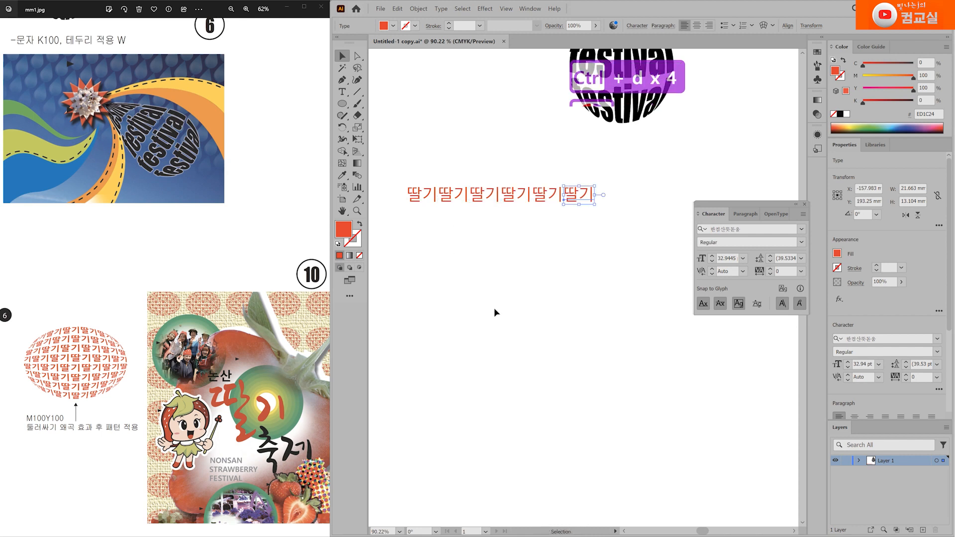
{"action": "key", "text": "ctrl+d"}
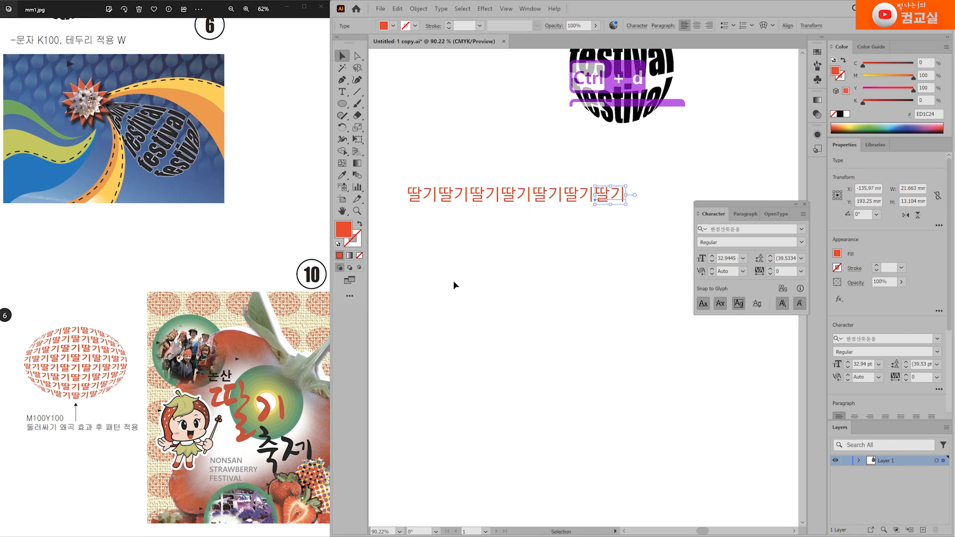
Step: Check the row arrangement in the reference oval, and duplicate the whole row of seven 딸기 words directly beneath it
{"action": "left_click", "coordinate": [54, 338]}
{"action": "left_click", "coordinate": [52, 339]}
{"action": "left_click", "coordinate": [61, 355]}
{"action": "left_click", "coordinate": [65, 371]}
{"action": "left_click", "coordinate": [65, 375]}
{"action": "left_click", "coordinate": [64, 385]}
{"action": "left_click", "coordinate": [68, 385]}
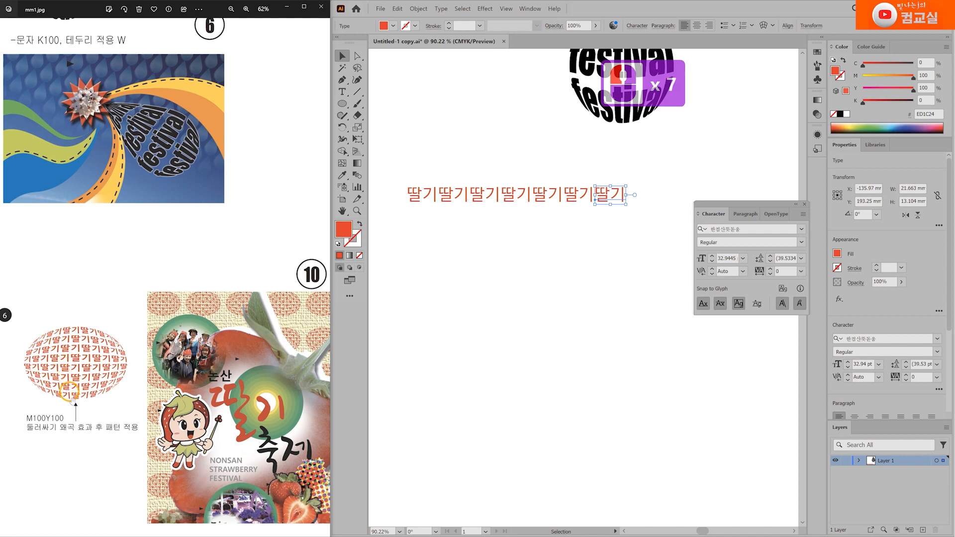
{"action": "left_click_drag", "start_coordinate": [398, 175], "coordinate": [667, 239]}
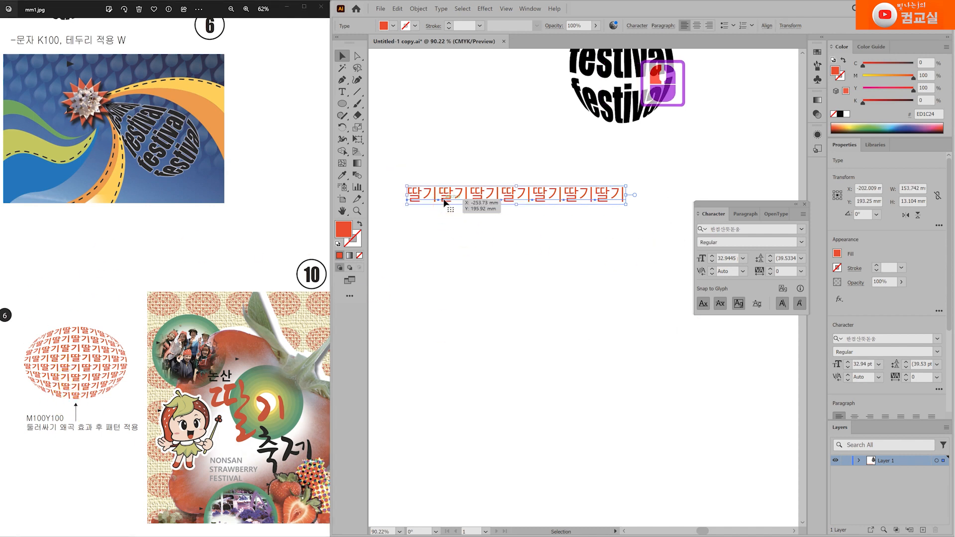
{"action": "left_click", "coordinate": [428, 198], "text": "shift"}
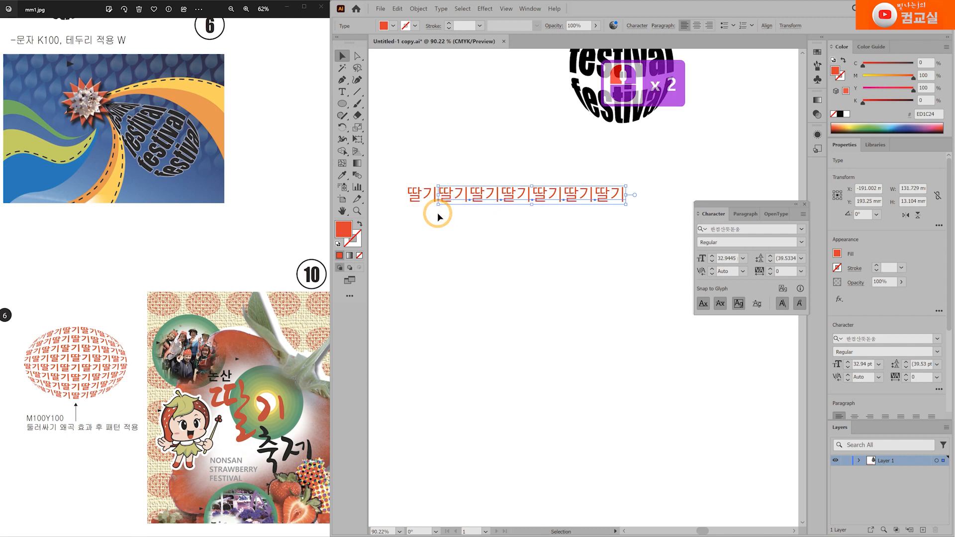
{"action": "left_click_drag", "start_coordinate": [682, 213], "coordinate": [442, 221]}
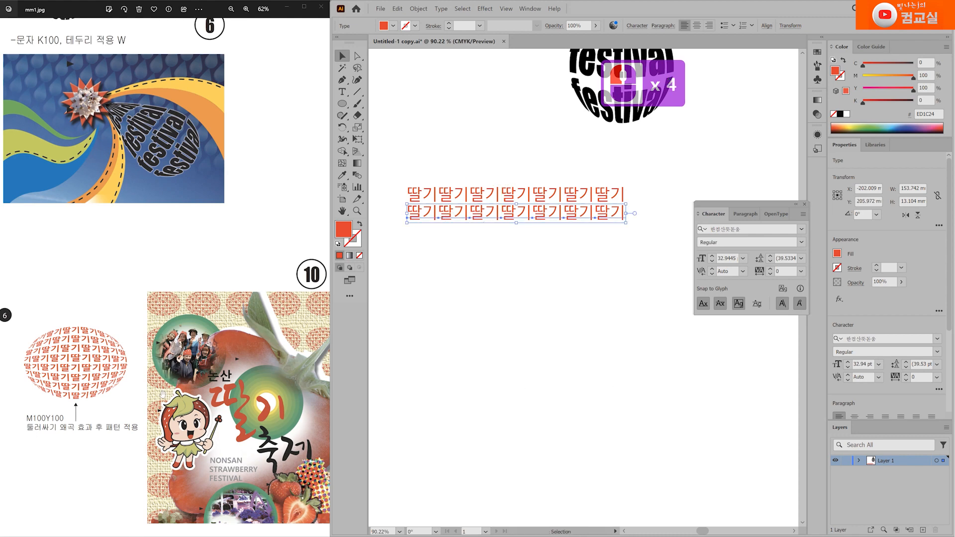
Step: Compare with the enlarged reference oval and nudge the second 딸기 row left by about half a word to stagger it
{"action": "scroll", "coordinate": [149, 395], "scroll_direction": "up", "scroll_amount": 3}
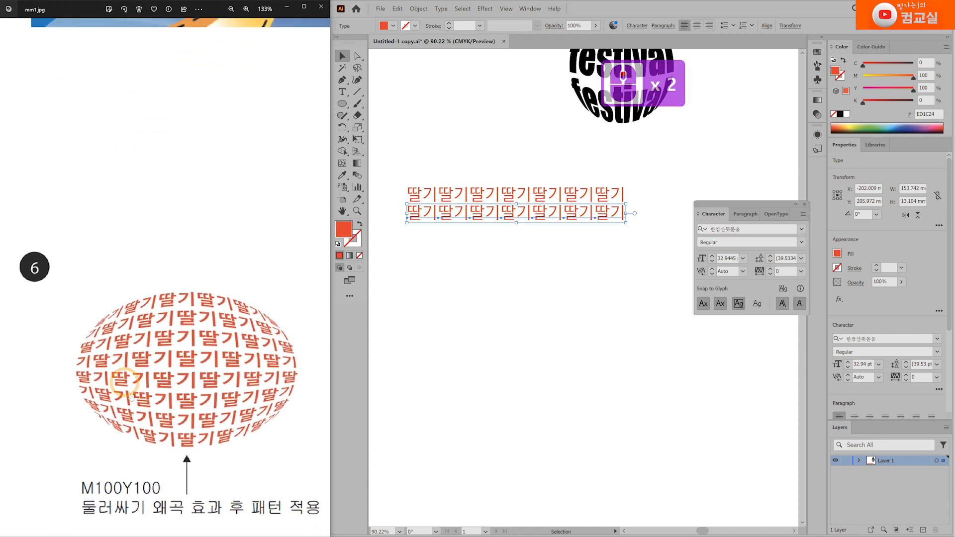
{"action": "scroll", "coordinate": [157, 401], "scroll_direction": "up", "scroll_amount": 1}
{"action": "left_click_drag", "start_coordinate": [157, 402], "coordinate": [154, 376]}
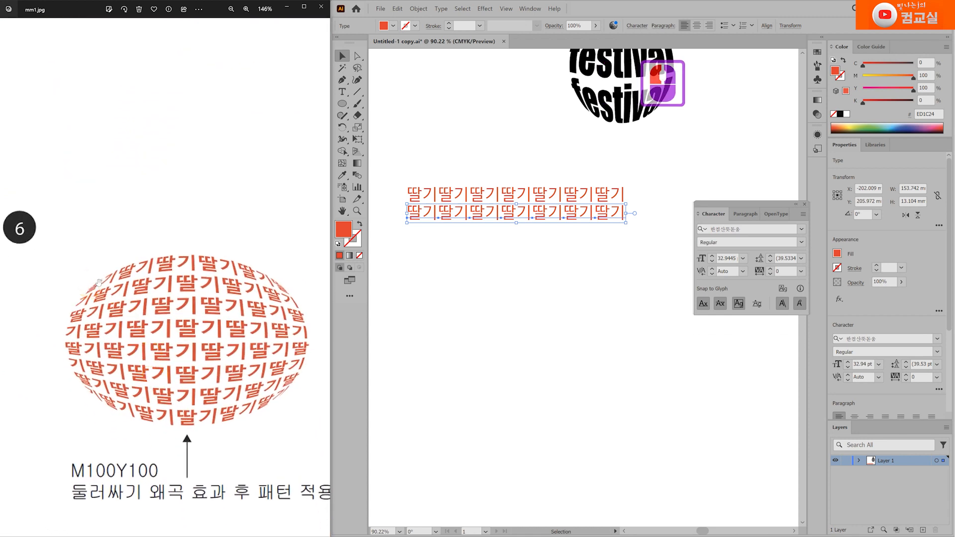
{"action": "left_click", "coordinate": [77, 302]}
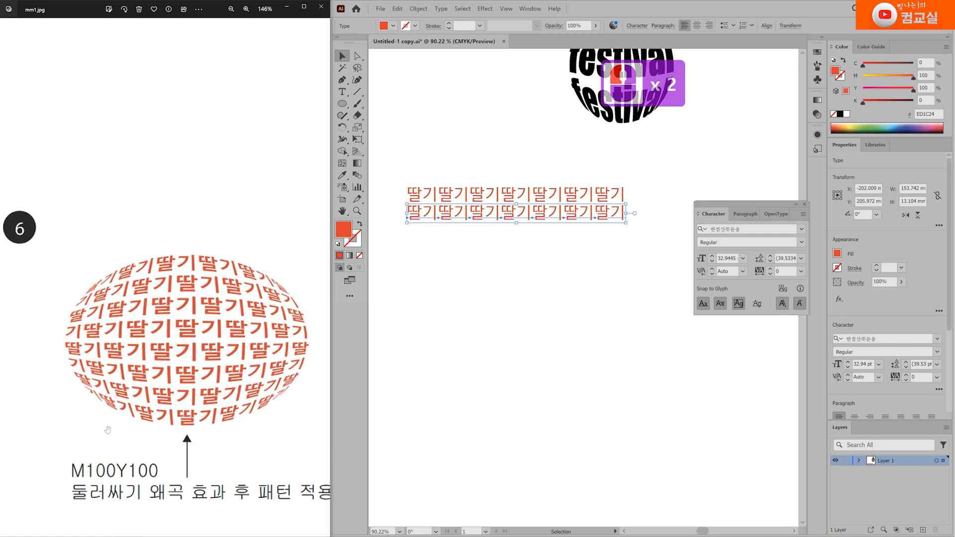
{"action": "left_click", "coordinate": [509, 244]}
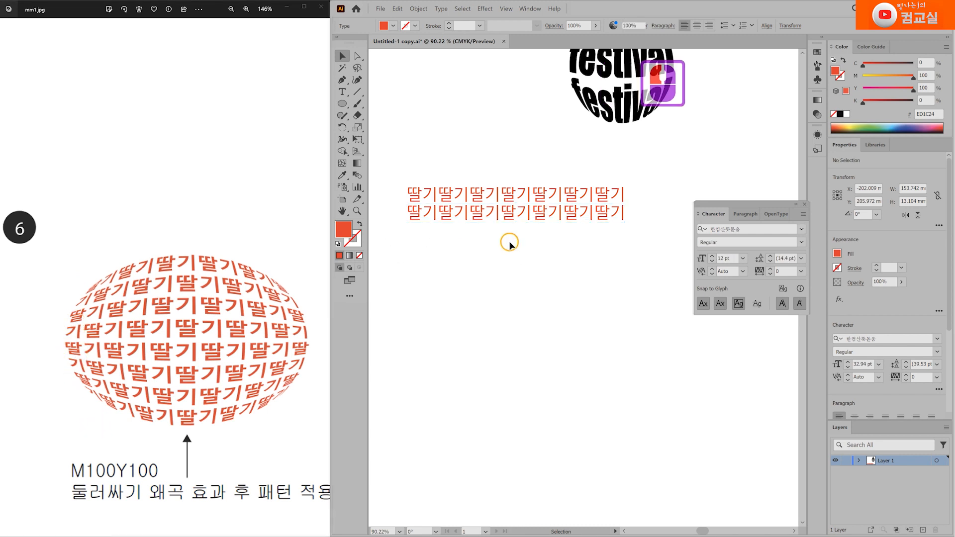
{"action": "left_click", "coordinate": [451, 218]}
{"action": "left_click_drag", "start_coordinate": [399, 215], "coordinate": [659, 229]}
{"action": "key", "text": "Left"}
{"action": "key", "text": "Left"}
{"action": "key", "text": "Left"}
{"action": "key", "text": "Left"}
{"action": "key", "text": "Left"}
{"action": "key", "text": "Left"}
{"action": "key", "text": "Left"}
{"action": "key", "text": "Left"}
{"action": "key", "text": "Left"}
{"action": "key", "text": "Left"}
{"action": "key", "text": "Left"}
{"action": "key", "text": "Left"}
{"action": "key", "text": "Left"}
{"action": "key", "text": "Left"}
{"action": "key", "text": "Left"}
{"action": "key", "text": "Left"}
{"action": "key", "text": "Left"}
{"action": "key", "text": "Left"}
{"action": "key", "text": "Left"}
{"action": "key", "text": "Left"}
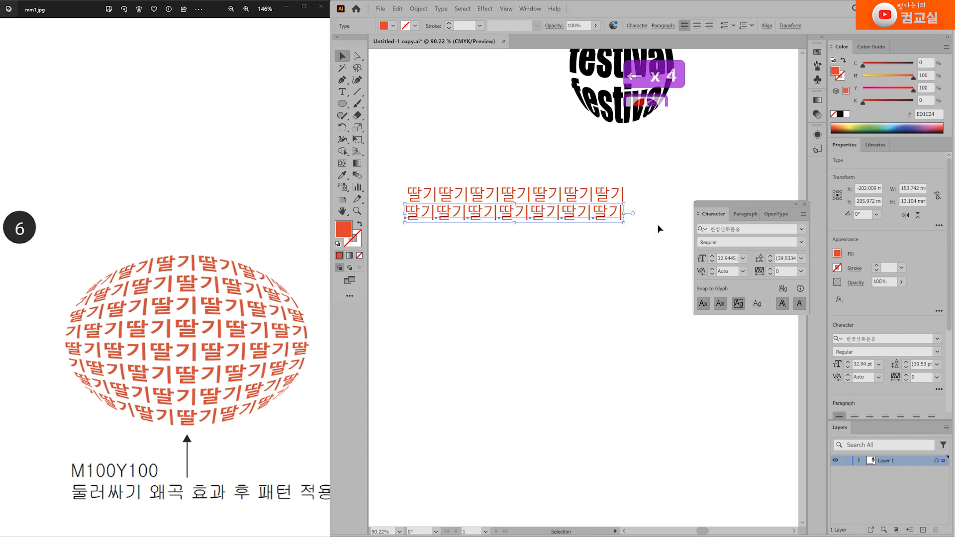
{"action": "key", "text": "Left"}
{"action": "key", "text": "Left"}
{"action": "key", "text": "Left"}
{"action": "key", "text": "Left"}
{"action": "key", "text": "Left"}
{"action": "key", "text": "Left"}
{"action": "key", "text": "Left"}
{"action": "key", "text": "Left"}
{"action": "key", "text": "Left"}
{"action": "key", "text": "Left"}
{"action": "key", "text": "Left"}
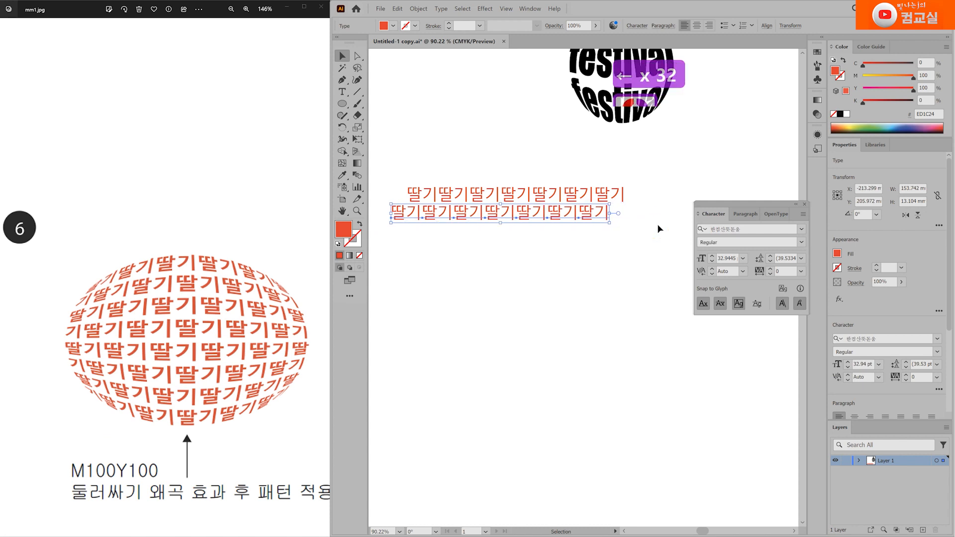
{"action": "key", "text": "Right"}
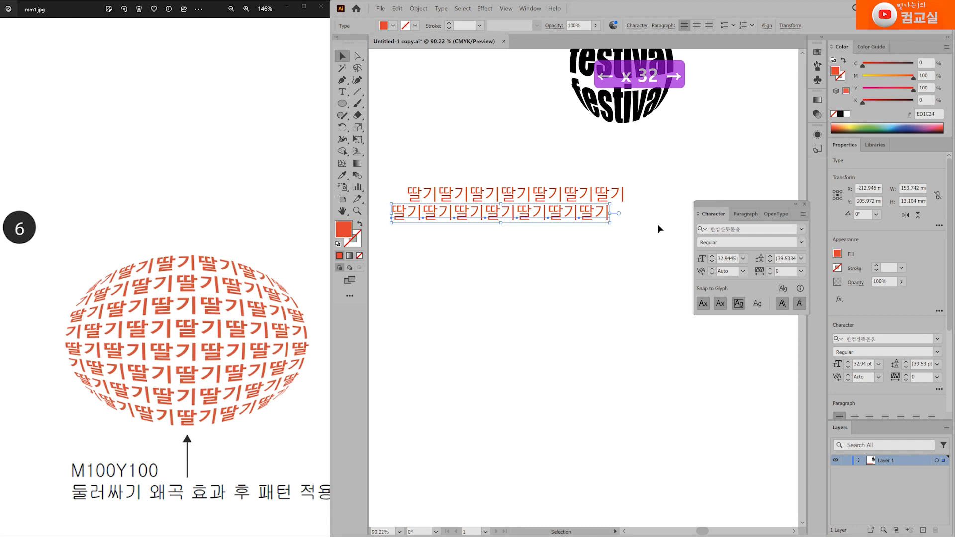
{"action": "key", "text": "Right"}
{"action": "key", "text": "Right"}
{"action": "key", "text": "Left"}
{"action": "key", "text": "Left"}
{"action": "key", "text": "Left"}
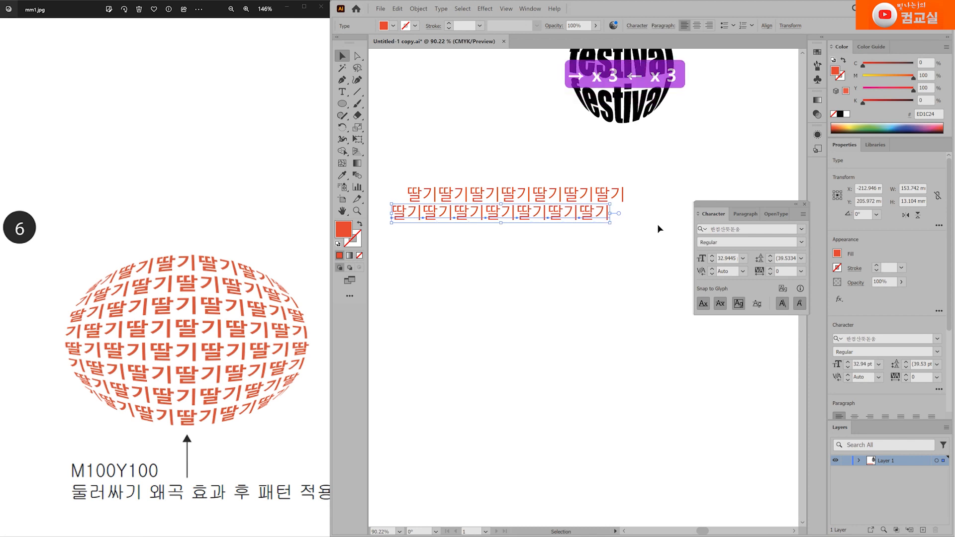
Step: Duplicate the two staggered rows straight down and repeat the duplication to build a block of eight 딸기 rows
{"action": "left_click_drag", "start_coordinate": [386, 172], "coordinate": [674, 270]}
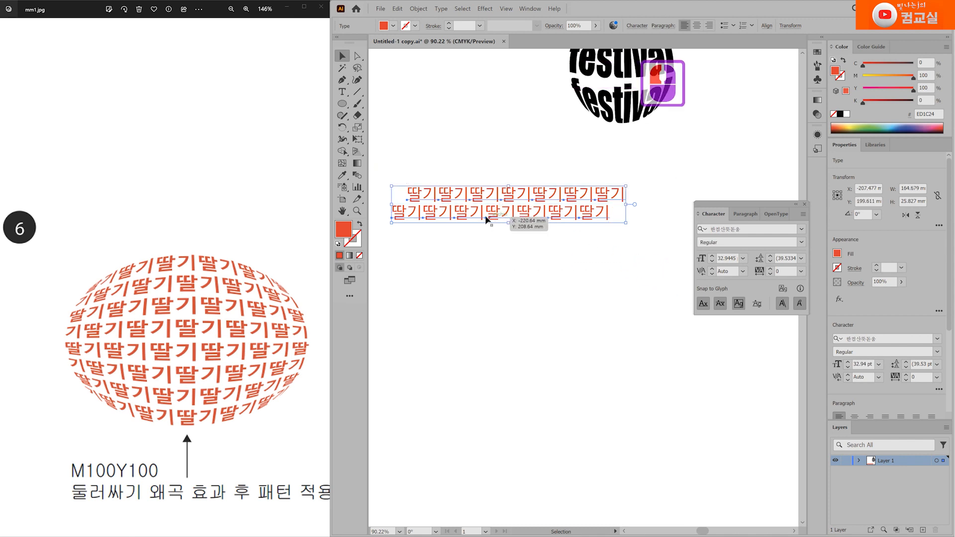
{"action": "key", "text": "alt+shift"}
{"action": "left_click", "coordinate": [459, 225], "text": "alt"}
{"action": "left_click_drag", "start_coordinate": [460, 228], "coordinate": [460, 258]}
{"action": "key", "text": "ctrl+d"}
{"action": "key", "text": "ctrl+d"}
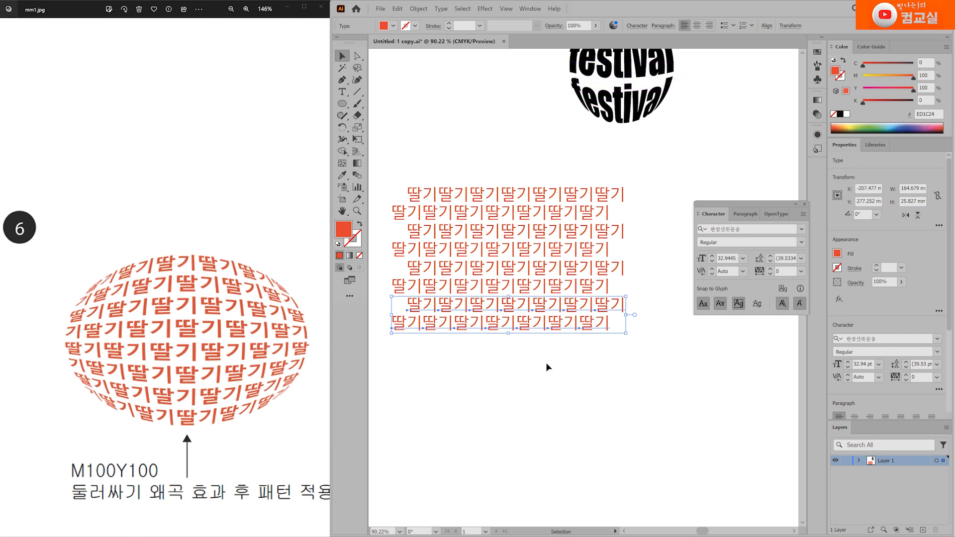
Step: Convert all eight 딸기 rows to outlines and ungroup the resulting letter shapes
{"action": "left_click_drag", "start_coordinate": [440, 178], "coordinate": [665, 413]}
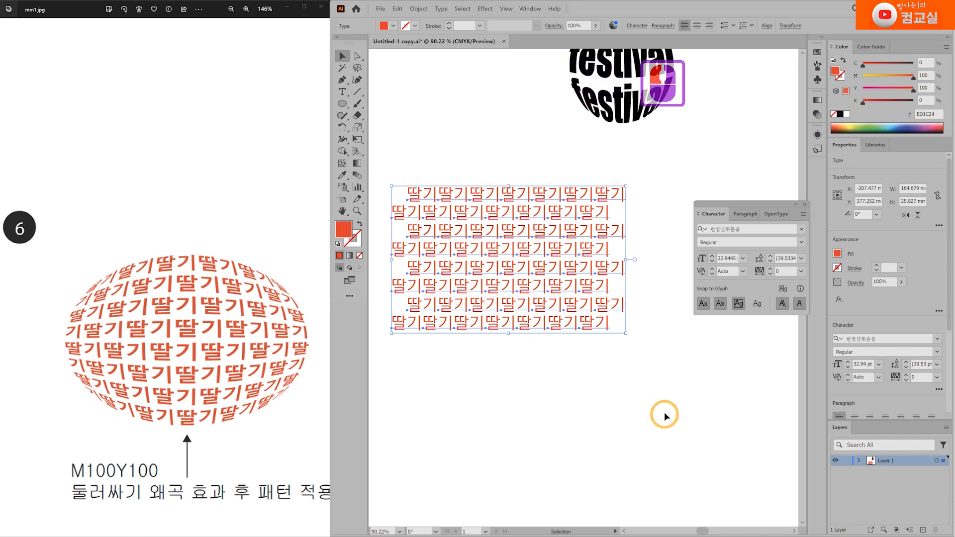
{"action": "right_click", "coordinate": [541, 236]}
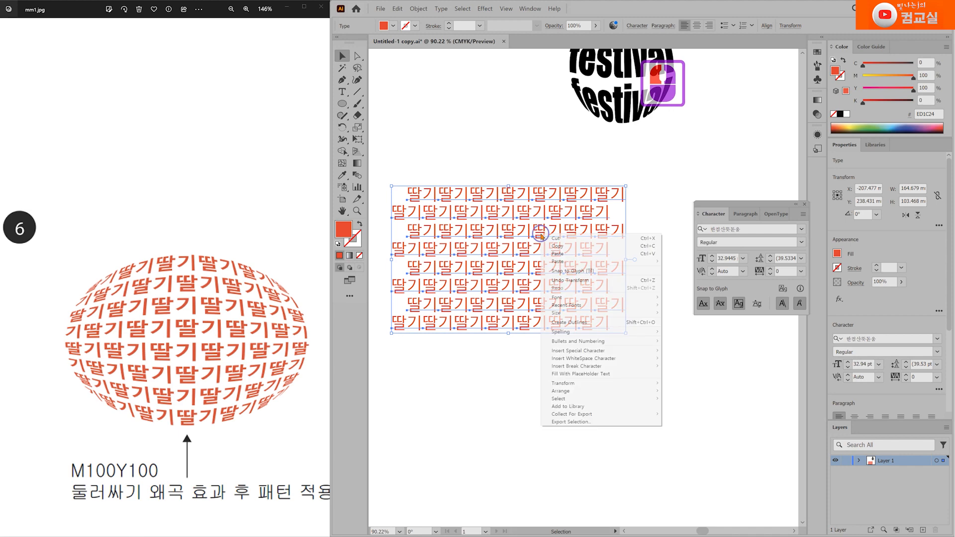
{"action": "left_click", "coordinate": [563, 323]}
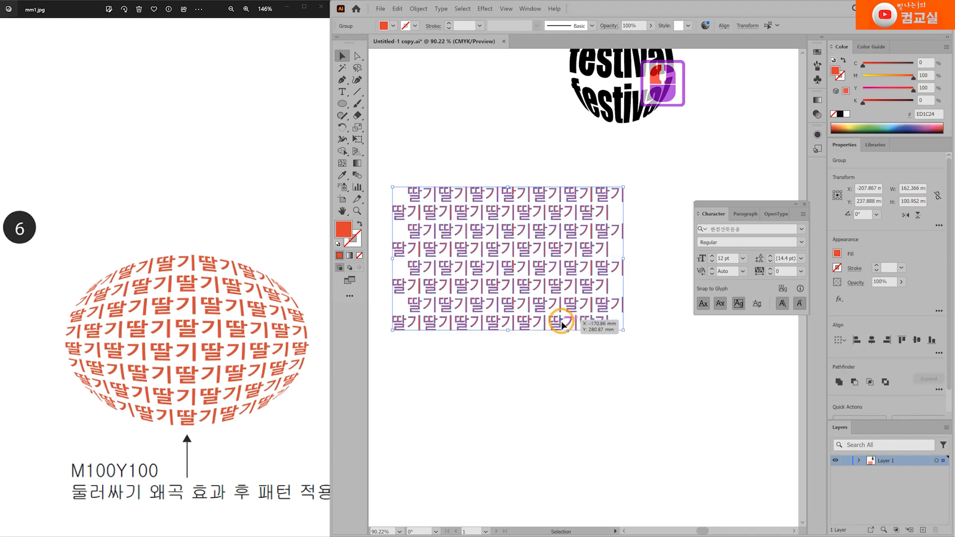
{"action": "right_click", "coordinate": [528, 256]}
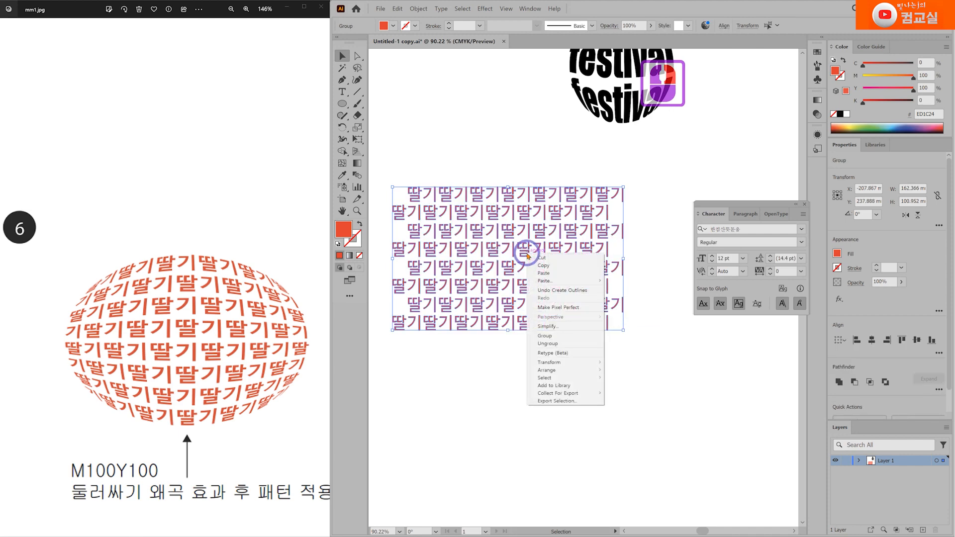
{"action": "left_click", "coordinate": [549, 343]}
{"action": "left_click", "coordinate": [520, 364]}
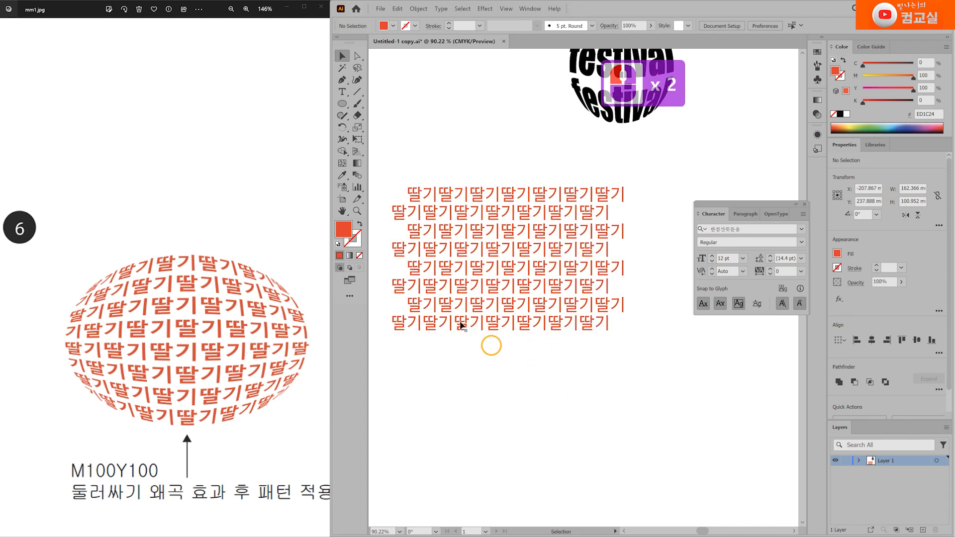
Step: Delete the protruding letters at both sides of the 딸기 block so its left and right edges are straight
{"action": "left_click_drag", "start_coordinate": [386, 188], "coordinate": [401, 389]}
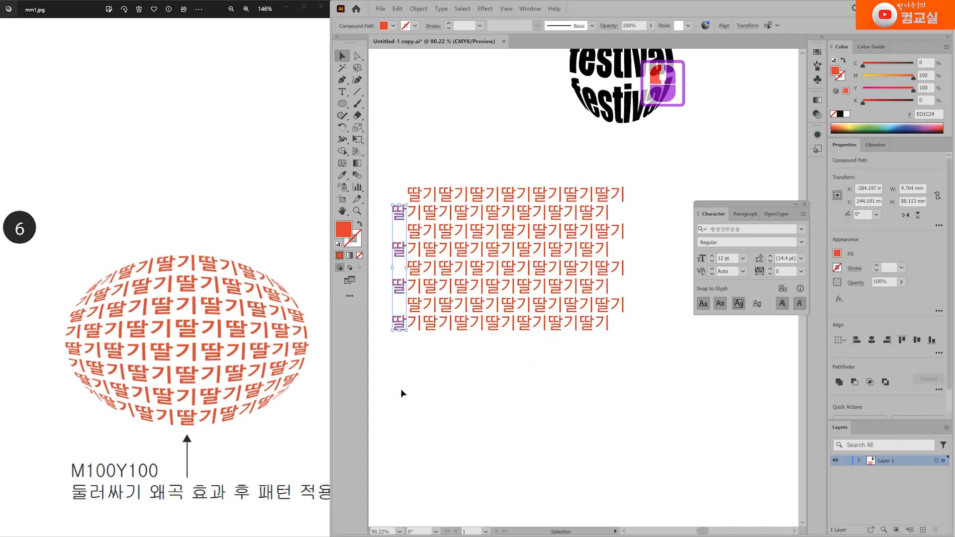
{"action": "key", "text": "Delete"}
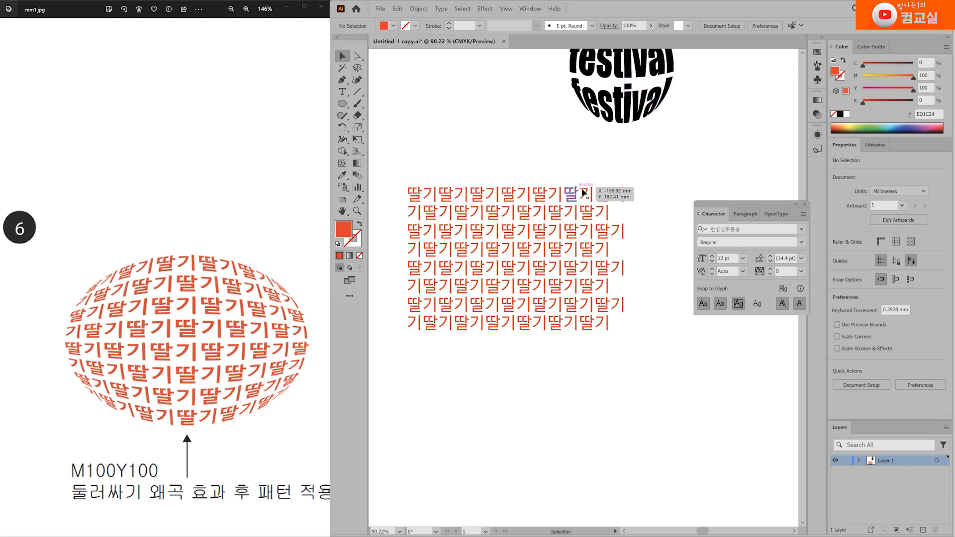
{"action": "left_click_drag", "start_coordinate": [585, 171], "coordinate": [657, 384]}
{"action": "key", "text": "Delete"}
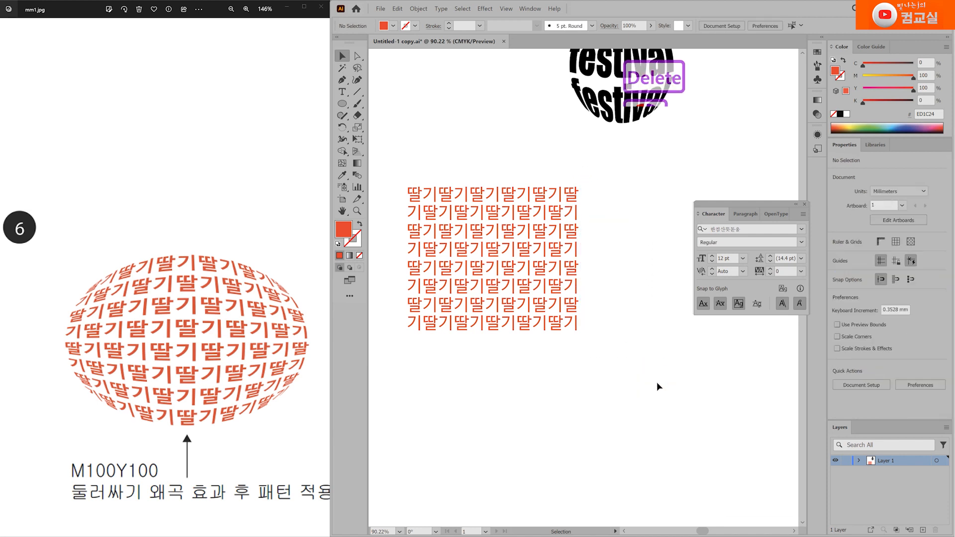
{"action": "left_click_drag", "start_coordinate": [393, 169], "coordinate": [652, 398]}
{"action": "left_click", "coordinate": [635, 383]}
Step: Draw a wide ellipse about 176 × 134 mm below the 딸기 block and move it up over the lettering
{"action": "scroll", "coordinate": [639, 386], "scroll_direction": "down", "scroll_amount": 1}
{"action": "scroll", "coordinate": [639, 387], "scroll_direction": "down", "scroll_amount": 6}
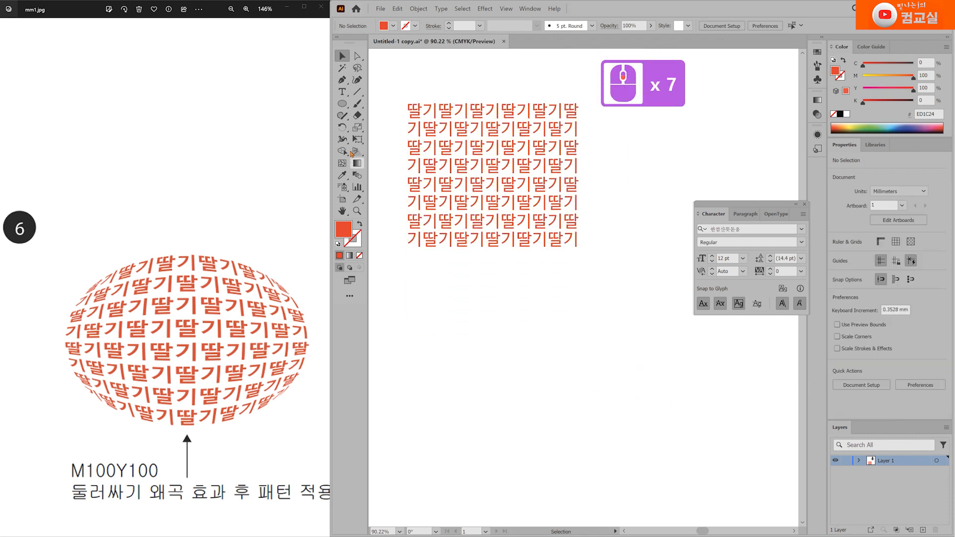
{"action": "left_click", "coordinate": [342, 104]}
{"action": "mouse_move", "coordinate": [424, 296]}
{"action": "left_mouse_down"}
{"action": "mouse_move", "coordinate": [635, 410]}
{"action": "mouse_move", "coordinate": [679, 494]}
{"action": "mouse_move", "coordinate": [674, 486]}
{"action": "left_mouse_up"}
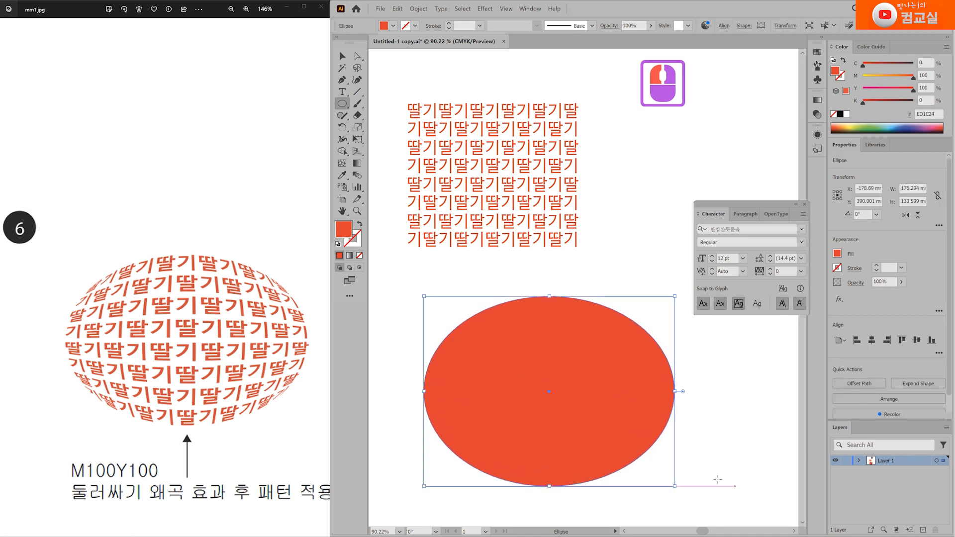
{"action": "left_click", "coordinate": [347, 56]}
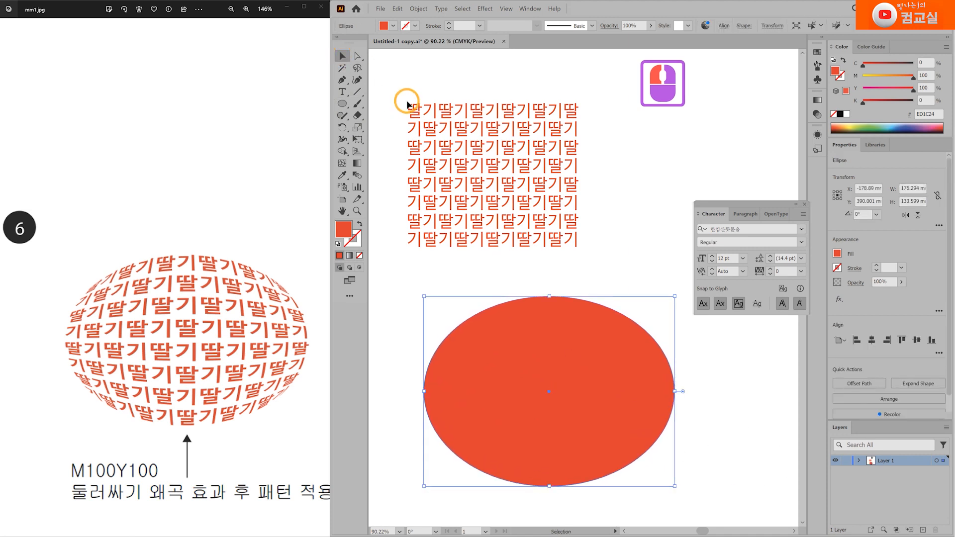
{"action": "left_click_drag", "start_coordinate": [388, 92], "coordinate": [737, 482]}
{"action": "left_click", "coordinate": [725, 431]}
{"action": "left_click_drag", "start_coordinate": [582, 394], "coordinate": [584, 229]}
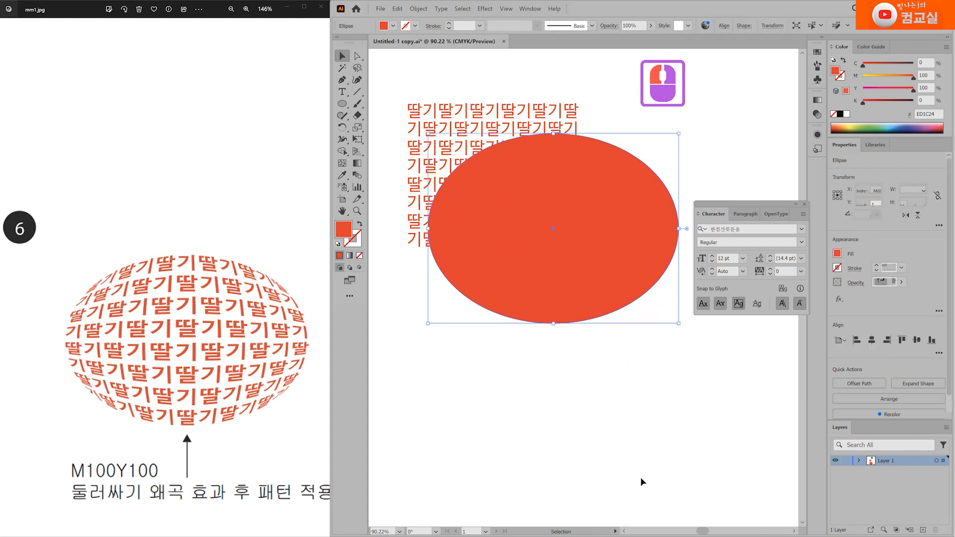
Step: Distort the outlined 딸기 lettering into the ellipse with Envelope Distort, Make with Top Object
{"action": "left_click_drag", "start_coordinate": [381, 90], "coordinate": [750, 389]}
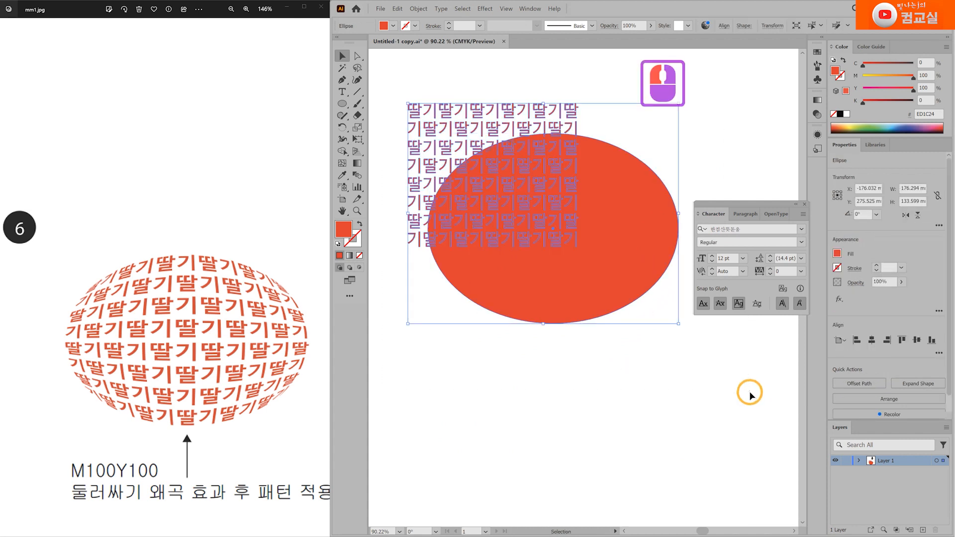
{"action": "left_click", "coordinate": [418, 8]}
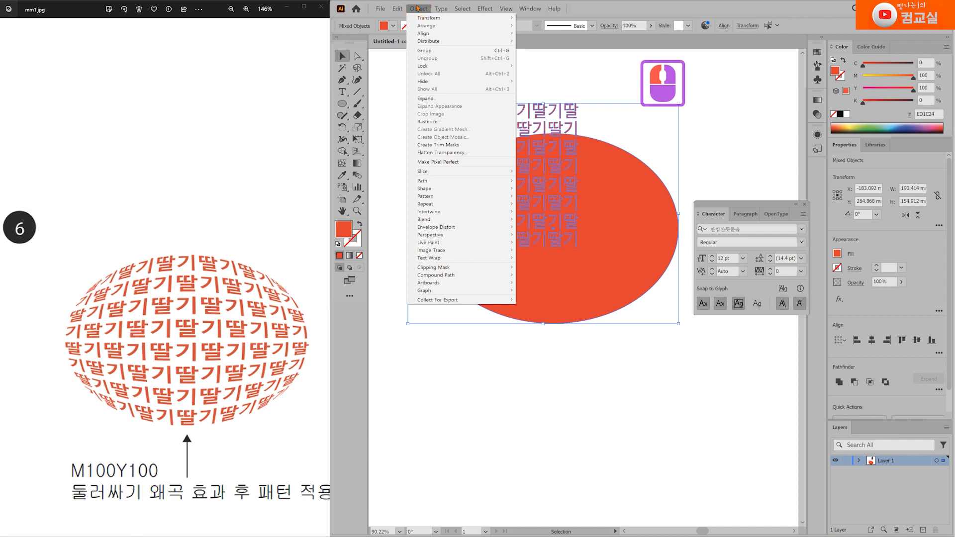
{"action": "mouse_move", "coordinate": [447, 227]}
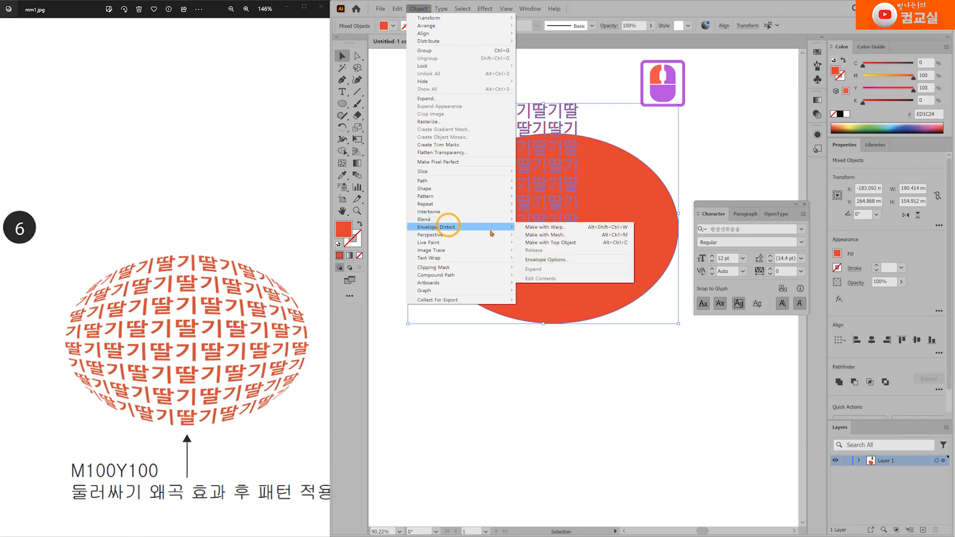
{"action": "left_click", "coordinate": [557, 244]}
{"action": "left_click", "coordinate": [608, 473]}
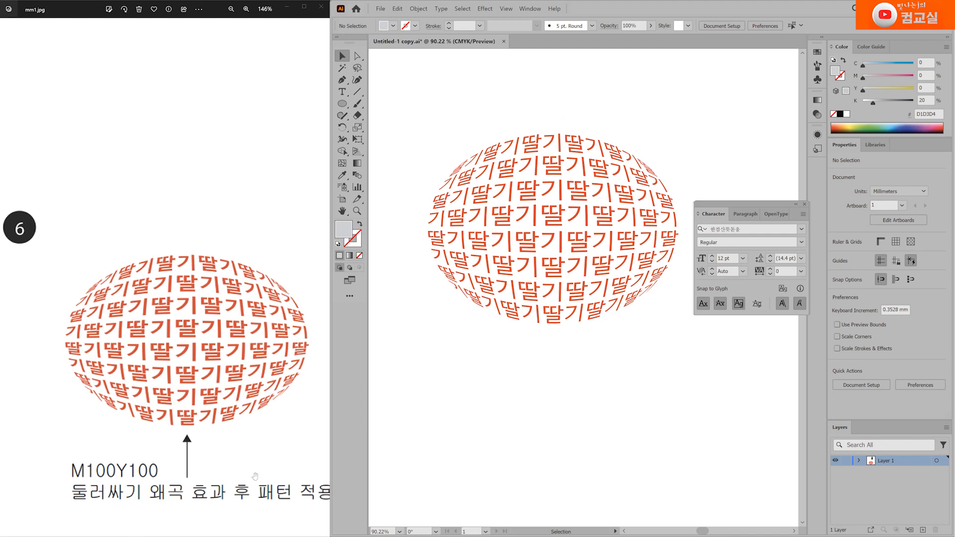
Step: Examine how the 딸기 ovals repeat across the background of the reference poster for item 10
{"action": "left_click_drag", "start_coordinate": [255, 476], "coordinate": [153, 435]}
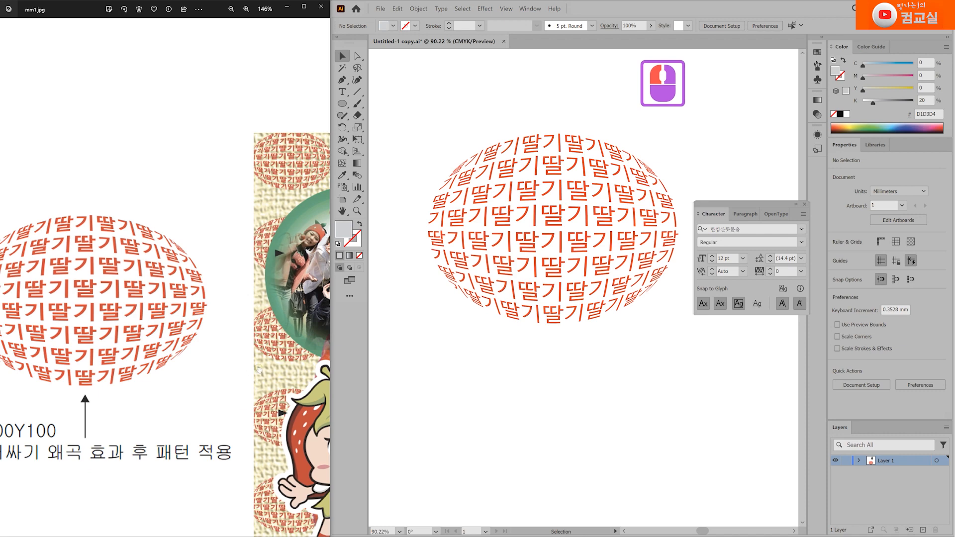
{"action": "left_click_drag", "start_coordinate": [259, 369], "coordinate": [60, 326]}
{"action": "double_click", "coordinate": [238, 249]}
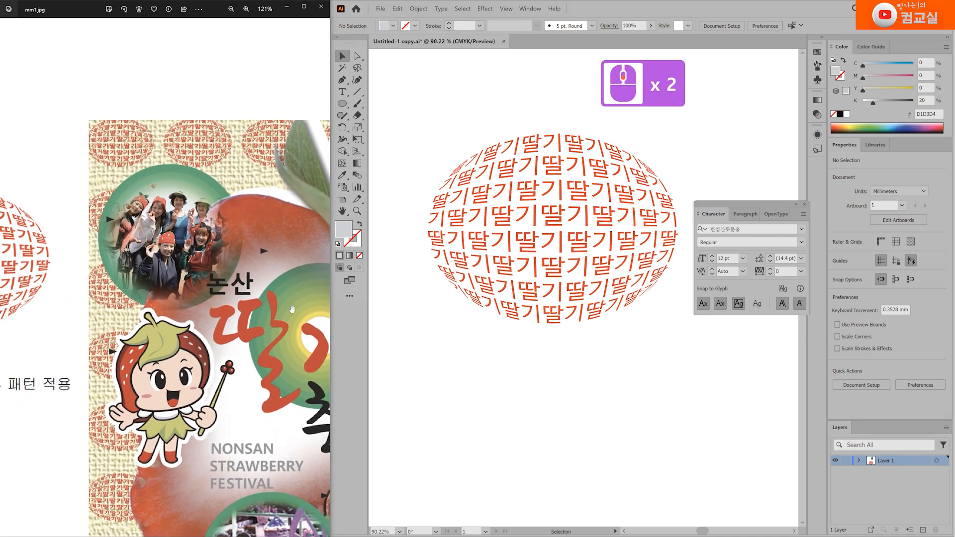
{"action": "double_click", "coordinate": [293, 311]}
{"action": "double_click", "coordinate": [278, 324]}
{"action": "left_click_drag", "start_coordinate": [278, 343], "coordinate": [250, 340]}
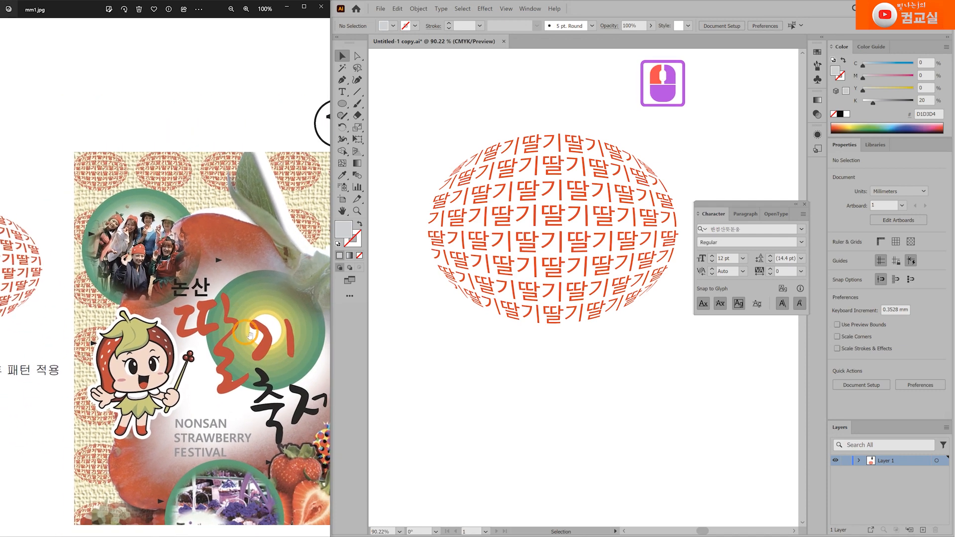
{"action": "scroll", "coordinate": [250, 337], "scroll_direction": "down", "scroll_amount": 3}
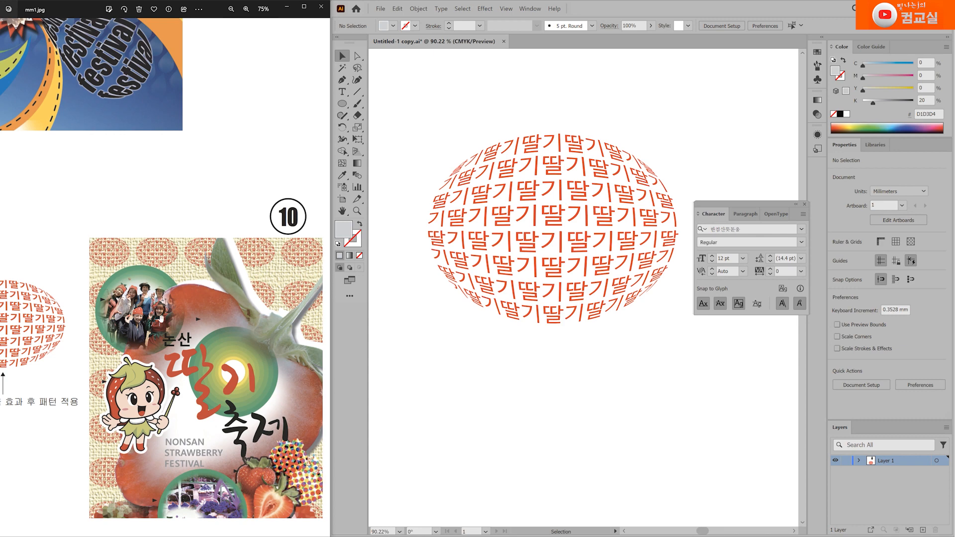
Step: Copy the oval-warped 딸기 text and paste the copy onto the page with the guide grid
{"action": "left_click", "coordinate": [357, 210]}
{"action": "left_click_drag", "start_coordinate": [570, 311], "coordinate": [476, 155]}
{"action": "double_click", "coordinate": [341, 211]}
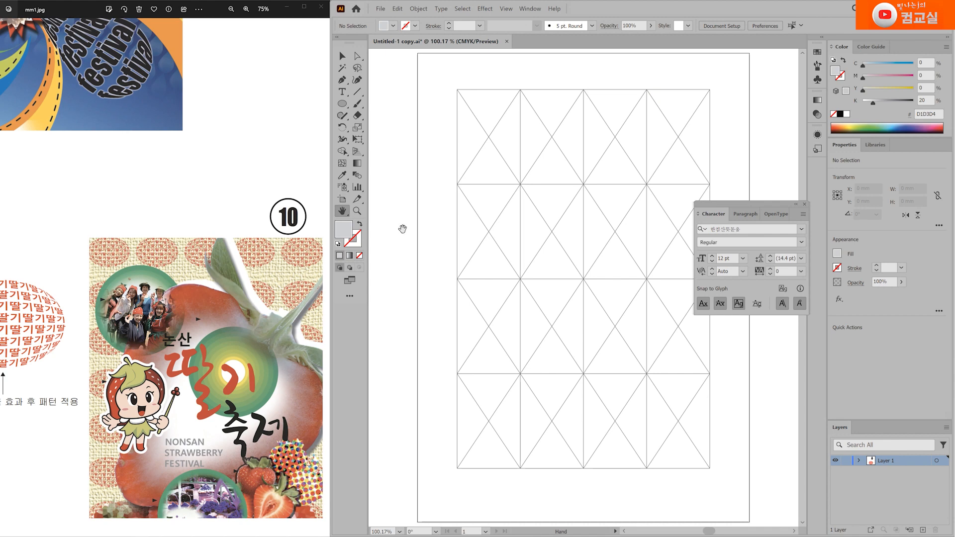
{"action": "left_click_drag", "start_coordinate": [401, 228], "coordinate": [681, 169]}
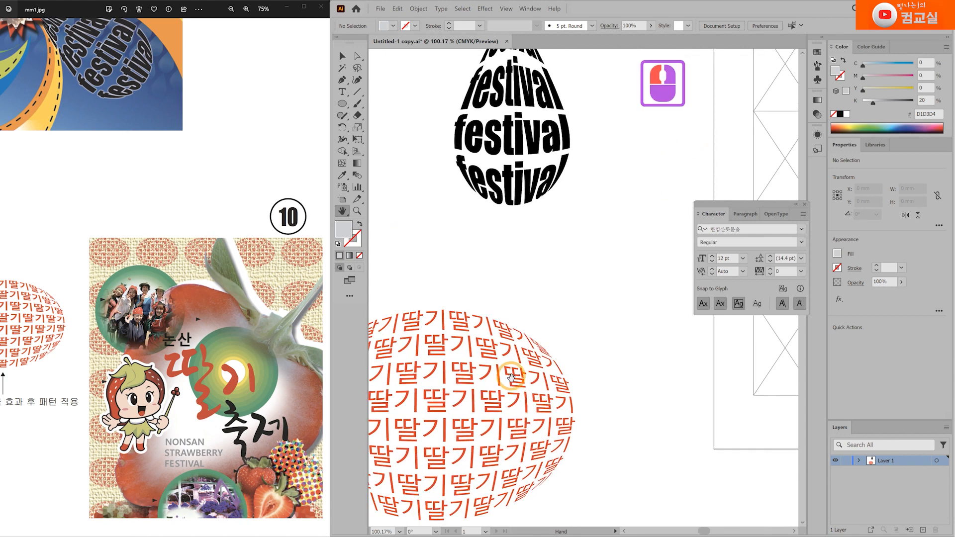
{"action": "left_click", "coordinate": [513, 382], "text": "ctrl"}
{"action": "key", "text": "ctrl+c"}
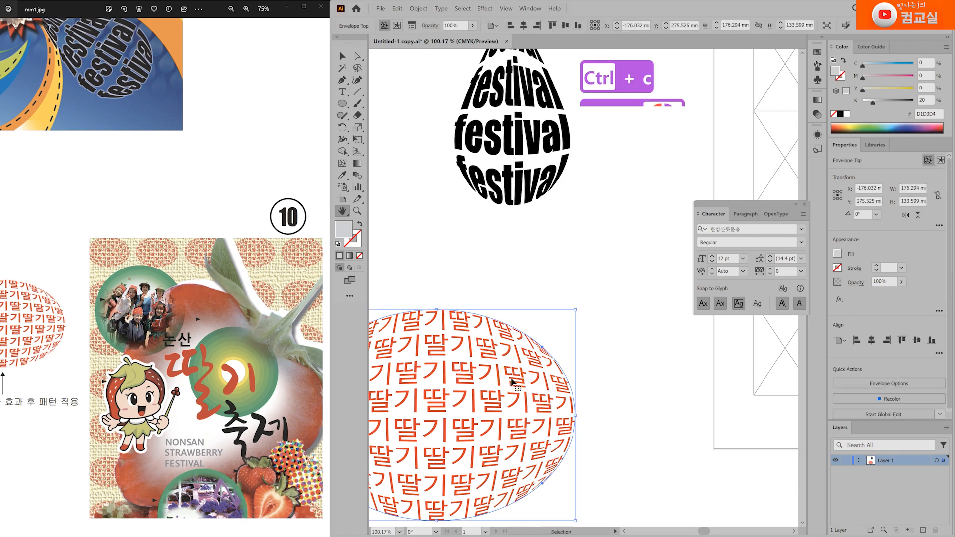
{"action": "left_click_drag", "start_coordinate": [685, 170], "coordinate": [390, 293]}
{"action": "left_click", "coordinate": [492, 246]}
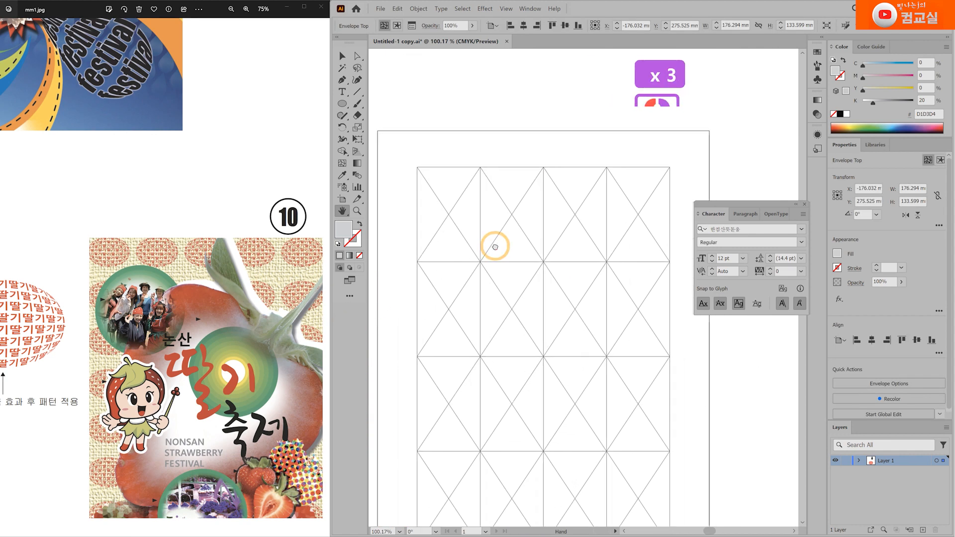
{"action": "key", "text": "ctrl+v"}
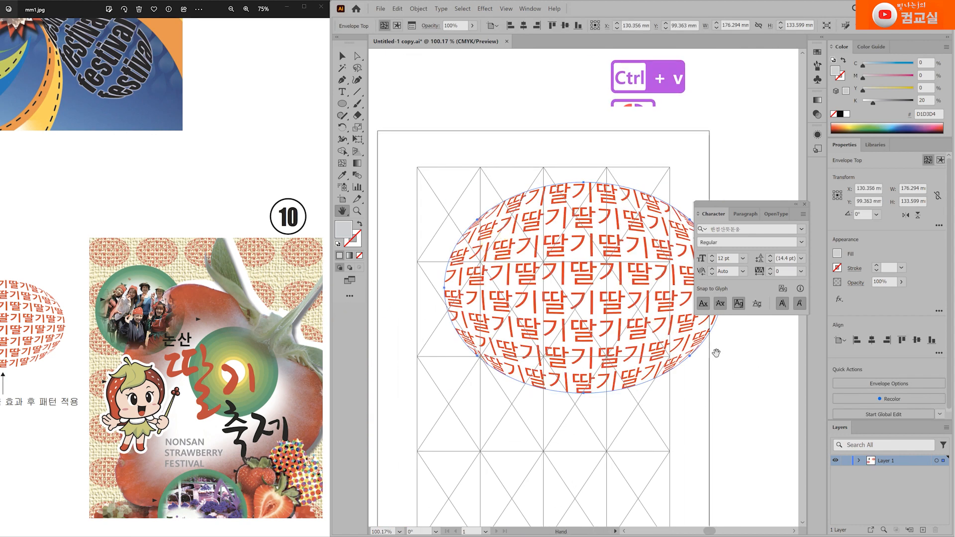
Step: Scale the pasted 딸기 oval down to about 23 × 18 mm and nudge it into the grid's upper-left corner
{"action": "key", "text": "ctrl"}
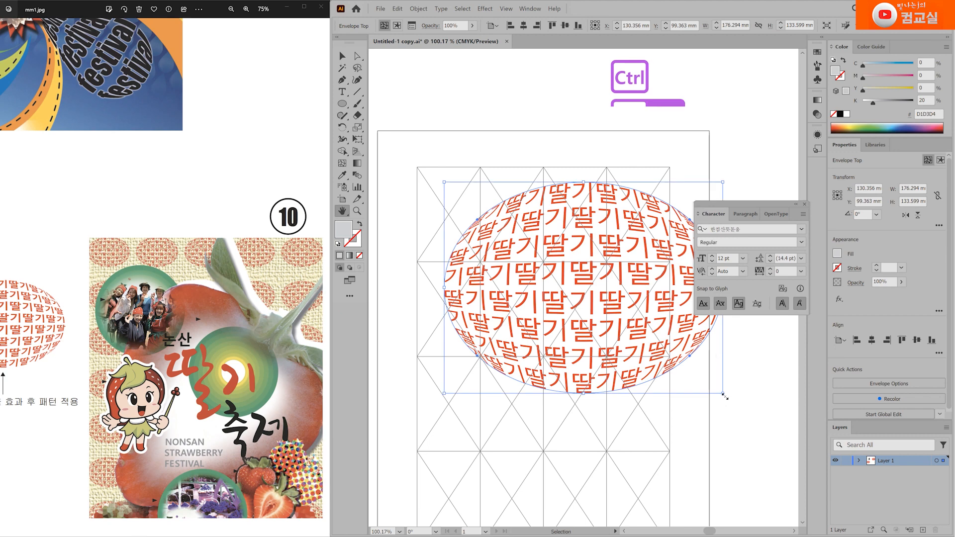
{"action": "left_click_drag", "start_coordinate": [725, 397], "coordinate": [446, 195]}
{"action": "key", "text": "Up"}
{"action": "key", "text": "Up"}
{"action": "key", "text": "Up"}
{"action": "key", "text": "Up"}
{"action": "key", "text": "Up"}
{"action": "key", "text": "Right"}
{"action": "key", "text": "Up"}
{"action": "key", "text": "Up"}
{"action": "key", "text": "Up"}
{"action": "key", "text": "Up"}
{"action": "key", "text": "Up"}
{"action": "key", "text": "Up"}
{"action": "key", "text": "Up"}
{"action": "key", "text": "Up"}
{"action": "key", "text": "Up"}
{"action": "key", "text": "Left"}
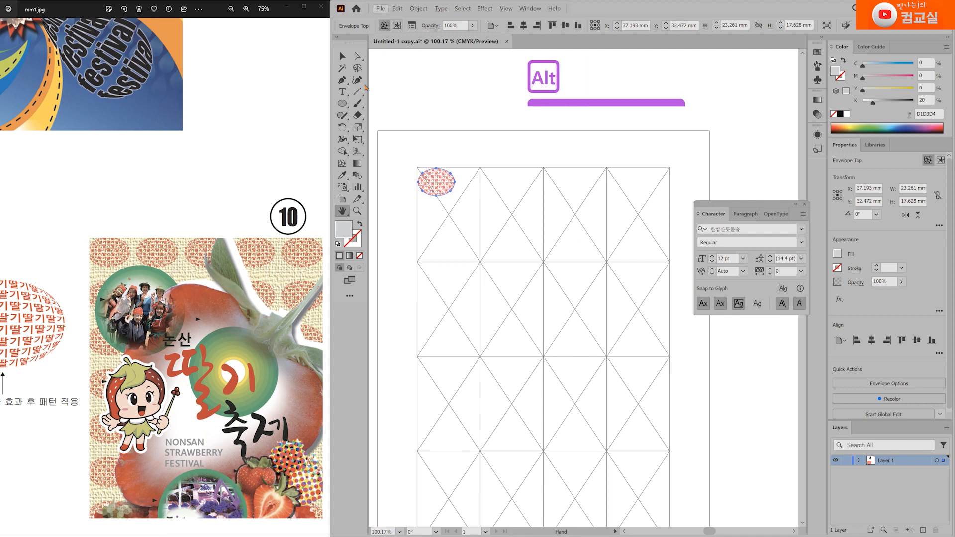
Step: Duplicate the small 딸기 oval horizontally and repeat the duplication to make an evenly spaced row of five
{"action": "left_click", "coordinate": [438, 190], "text": "alt"}
{"action": "left_click_drag", "start_coordinate": [437, 190], "coordinate": [482, 189]}
{"action": "key", "text": "ctrl+d"}
{"action": "key", "text": "ctrl+d"}
{"action": "key", "text": "ctrl+d"}
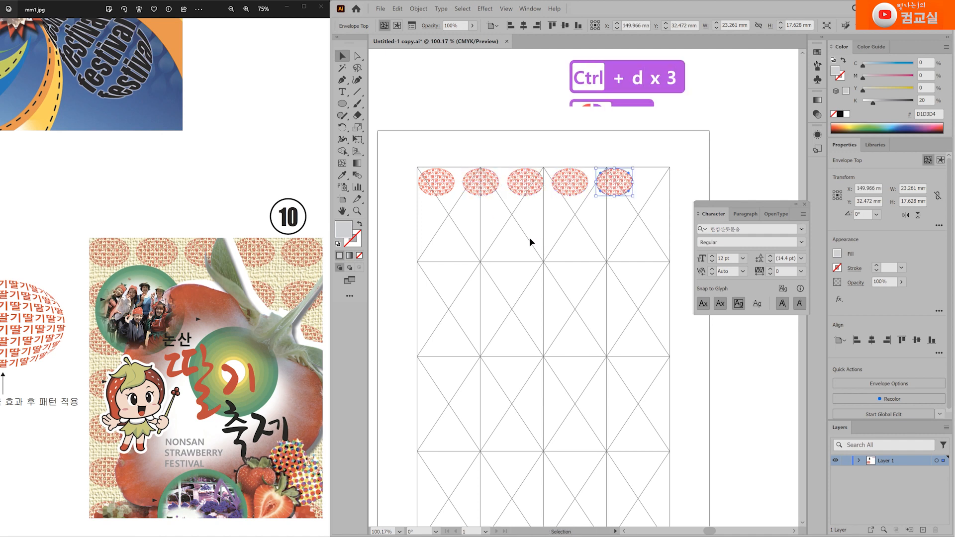
Step: Duplicate the row of five ovals straight down and repeat the duplication to build eight rows
{"action": "left_click_drag", "start_coordinate": [423, 157], "coordinate": [641, 215]}
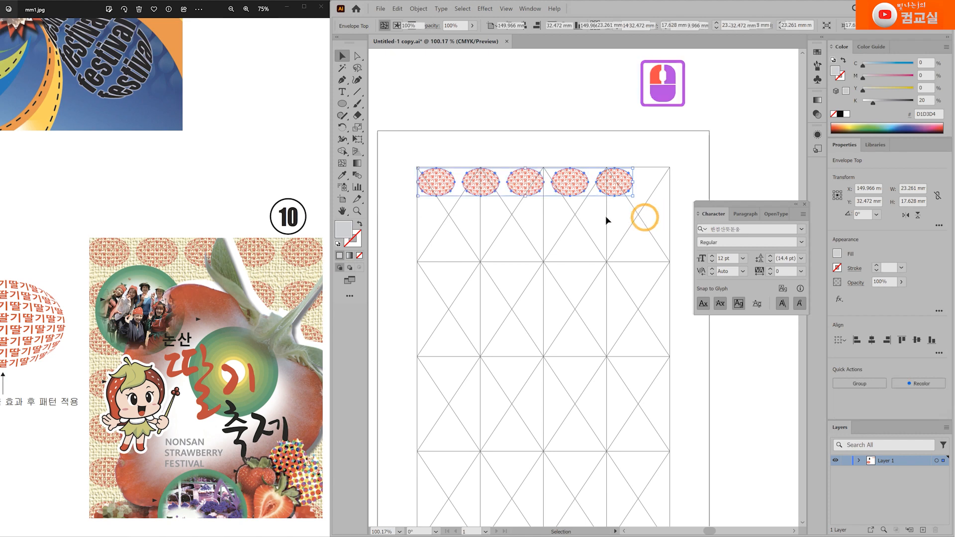
{"action": "left_click_drag", "start_coordinate": [484, 186], "coordinate": [491, 222]}
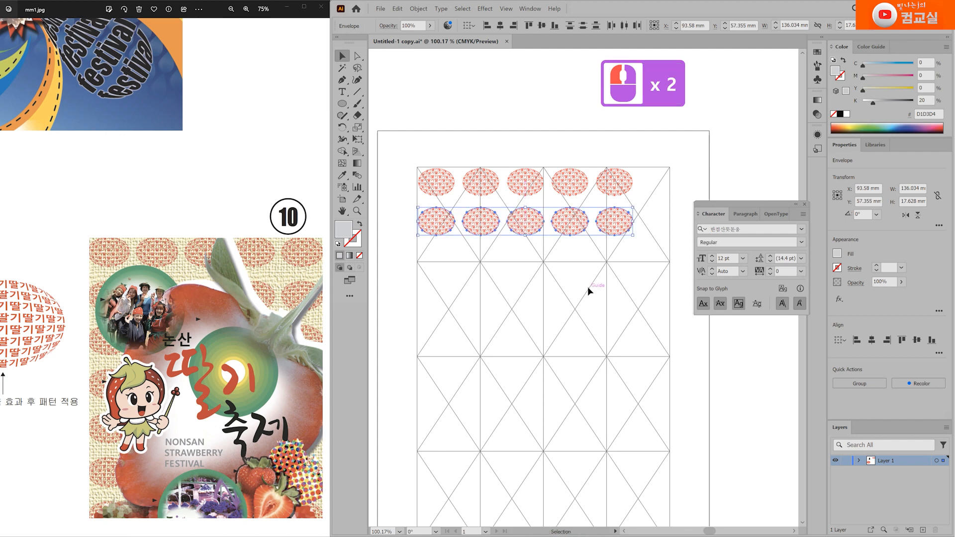
{"action": "key", "text": "ctrl+d"}
{"action": "key", "text": "ctrl+d"}
{"action": "key", "text": "ctrl+d"}
{"action": "key", "text": "ctrl+d"}
{"action": "key", "text": "ctrl+d"}
{"action": "key", "text": "ctrl+d"}
Step: Group all eight rows of 딸기 ovals and copy the group to the clipboard
{"action": "left_click_drag", "start_coordinate": [393, 134], "coordinate": [678, 484]}
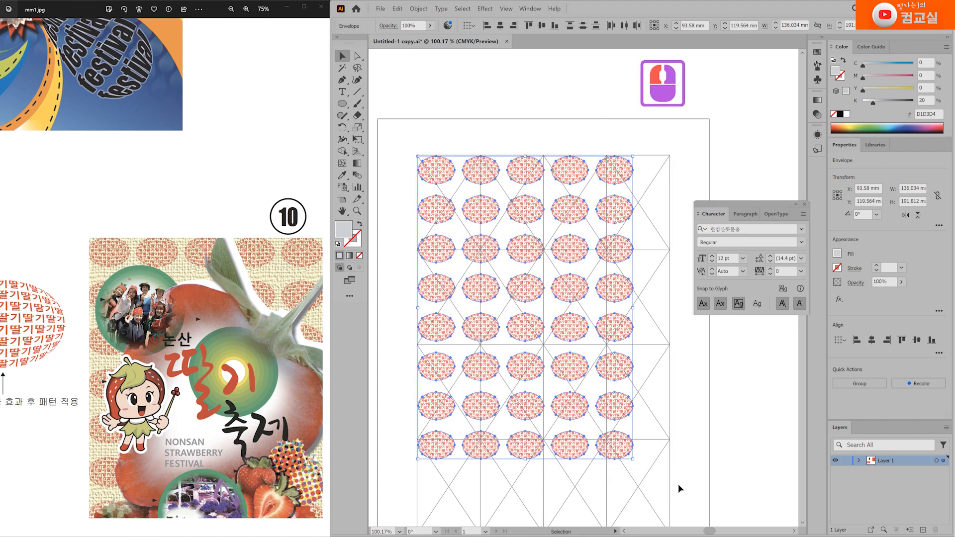
{"action": "key", "text": "ctrl+g"}
{"action": "scroll", "coordinate": [669, 460], "scroll_direction": "down", "scroll_amount": 4}
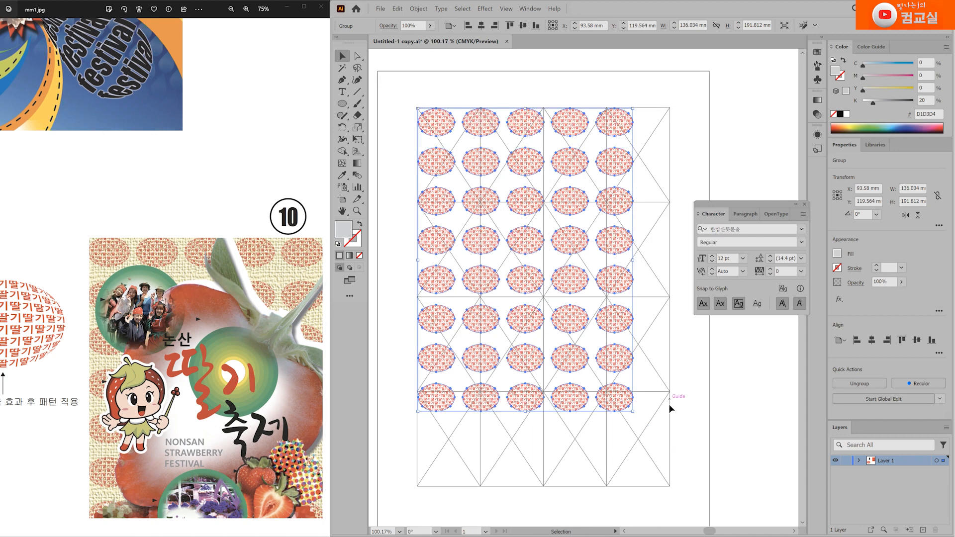
{"action": "key", "text": "ctrl+c"}
{"action": "scroll", "coordinate": [173, 323], "scroll_direction": "down", "scroll_amount": 5}
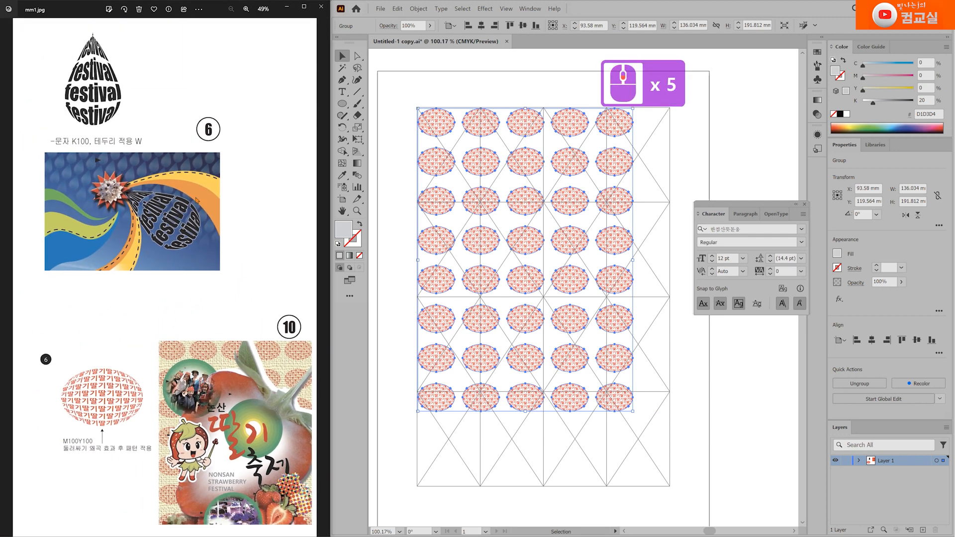